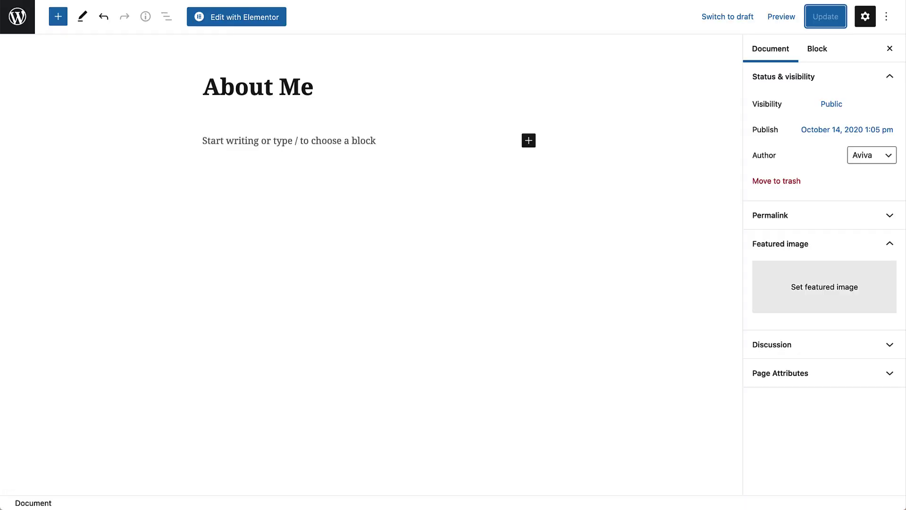
Launch Elementor for the empty About Me page from the block editor.
left_click(232, 17)
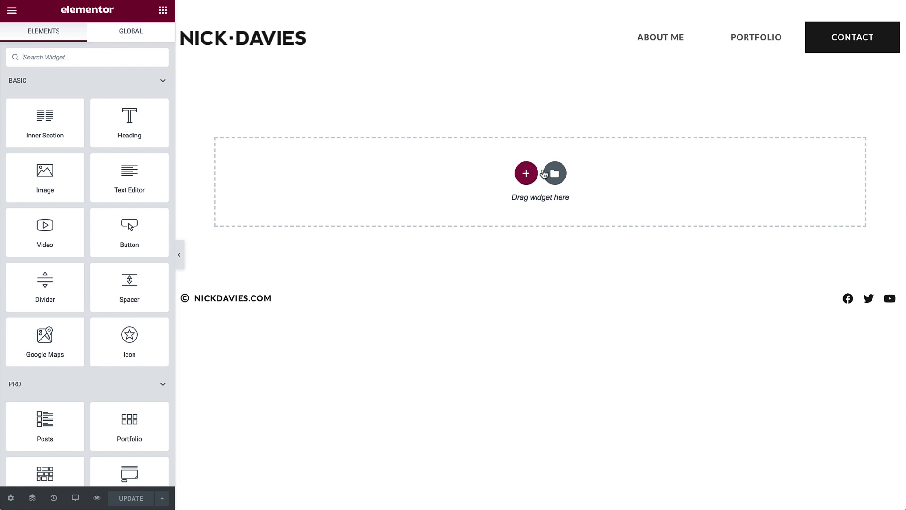
Insert the saved Home Page Template from My Templates, including its document settings.
left_click(554, 174)
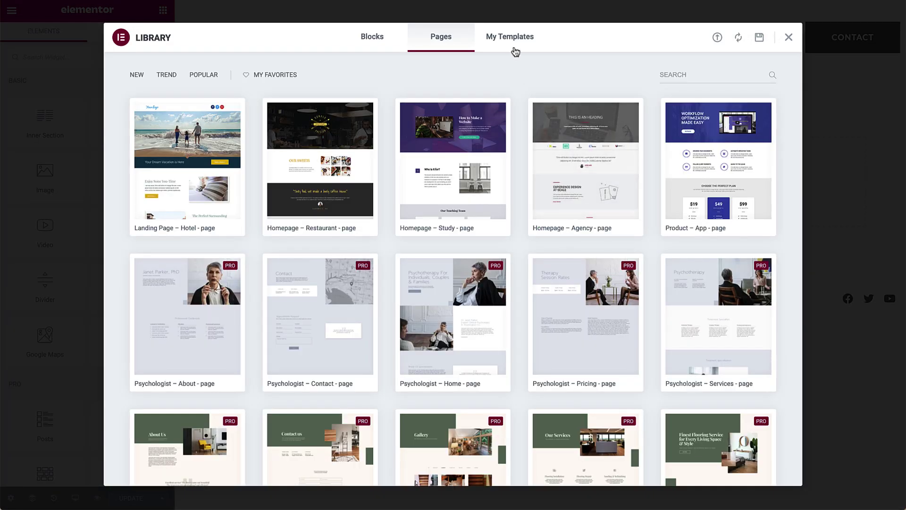
left_click(512, 43)
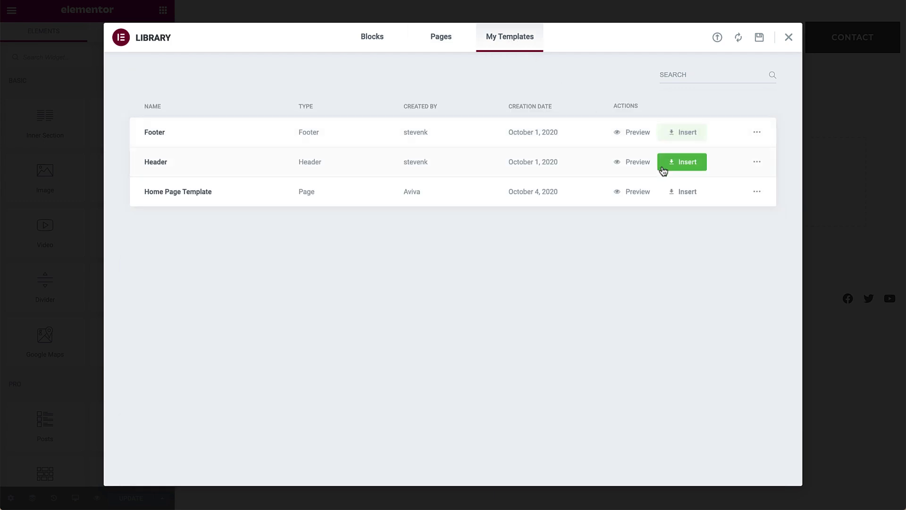
left_click(684, 192)
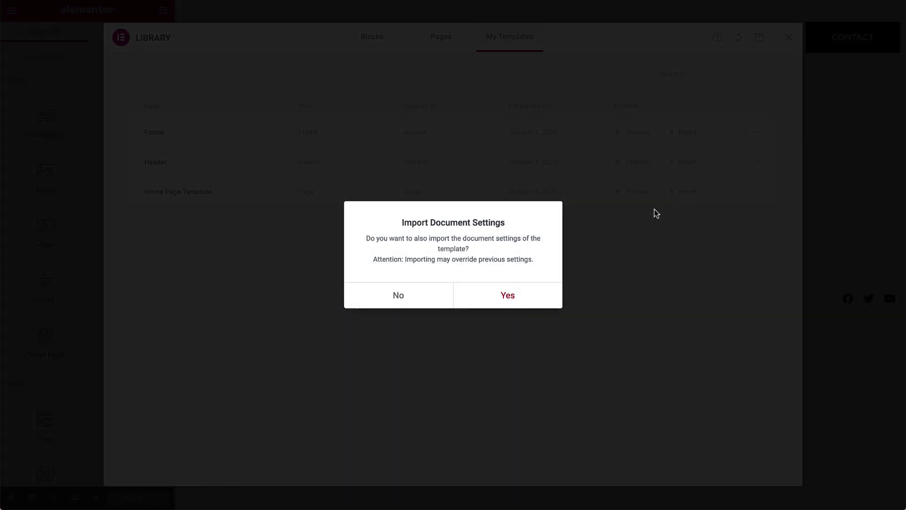
left_click(507, 295)
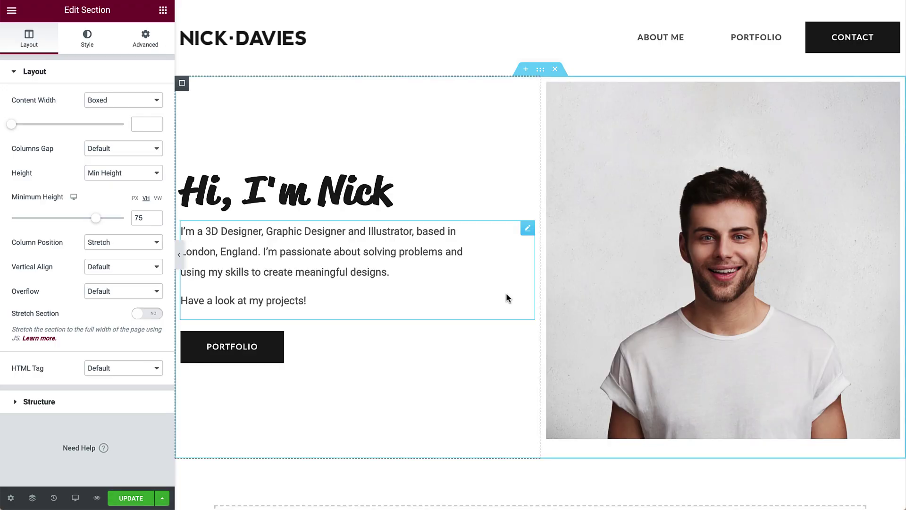
Make the left text column 60% wide, leaving the photo column at 40%.
left_click(181, 84)
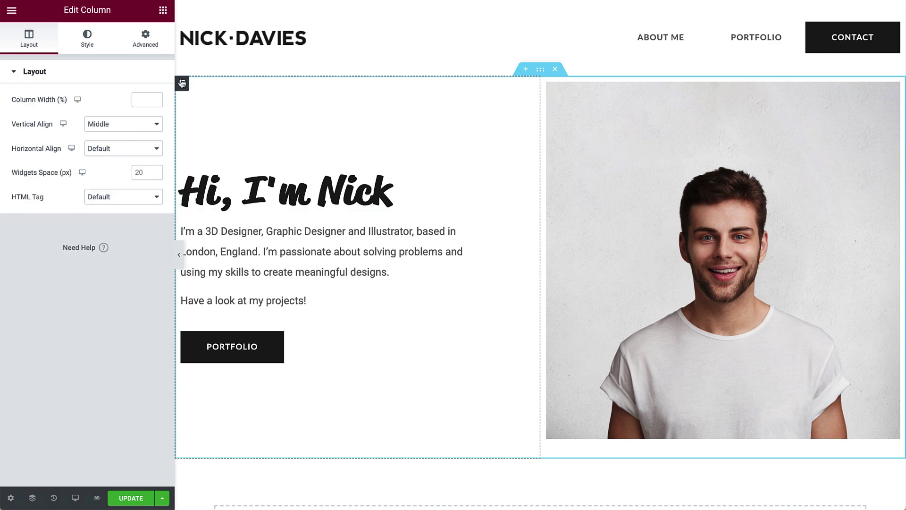
left_click(153, 98)
type("60")
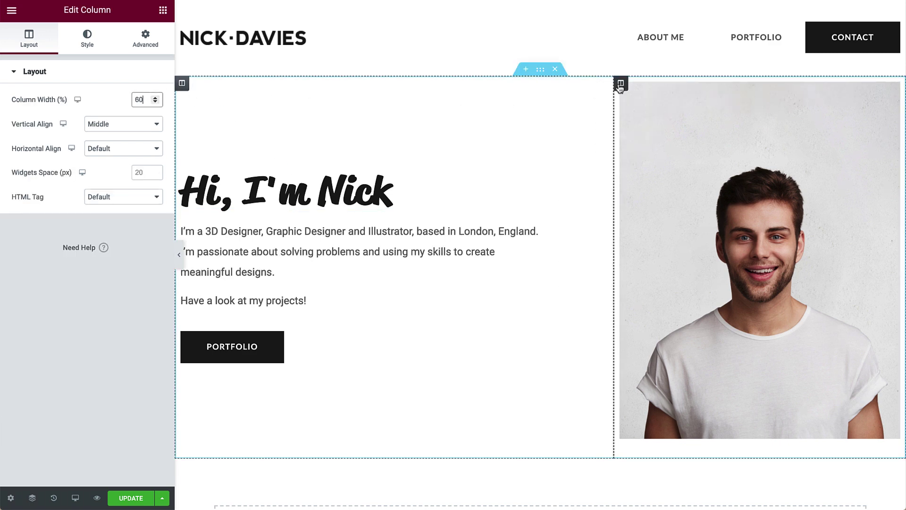
left_click(621, 84)
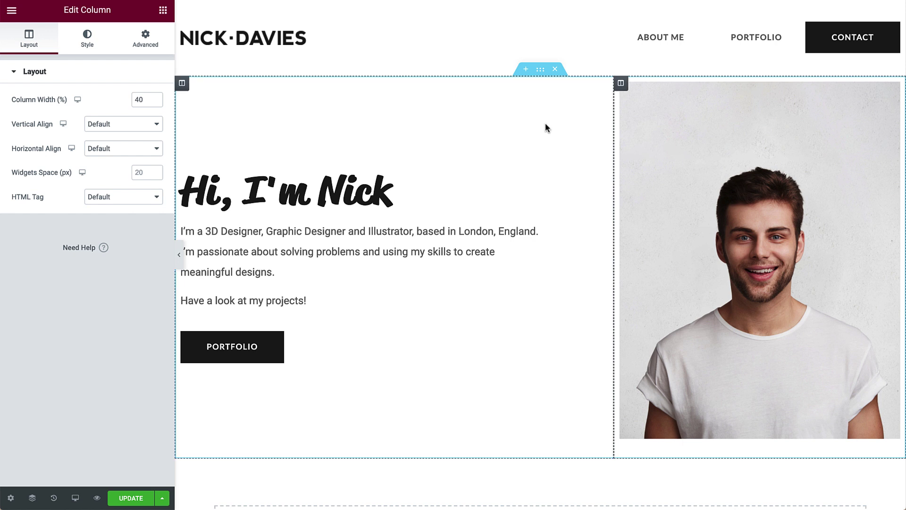
Change the hero heading text to 'About Me'.
left_click(428, 191)
triple_click(429, 189)
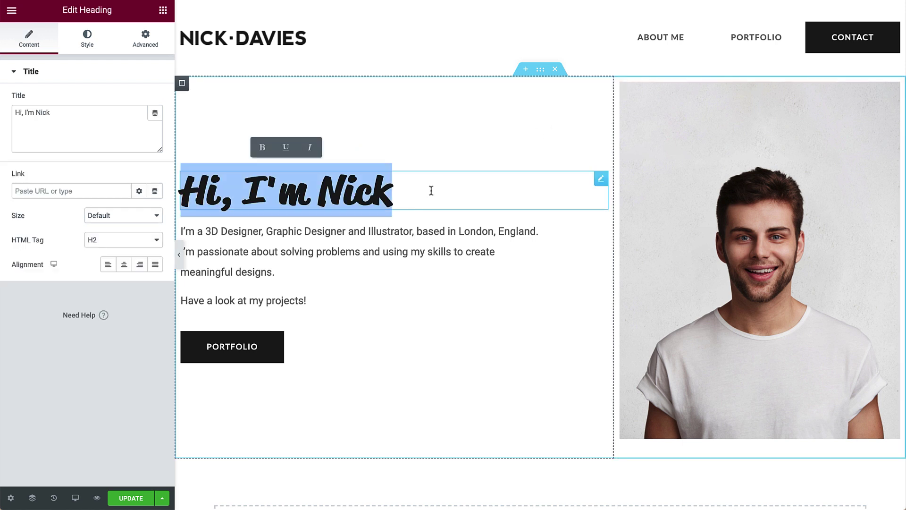
type("About Me")
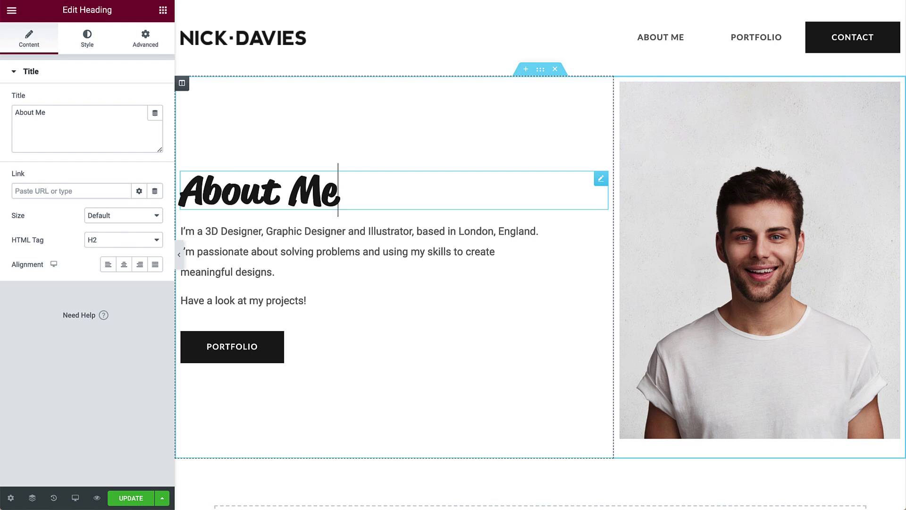
Add an Icon List widget under the heading and remove its second and third items.
left_click(163, 10)
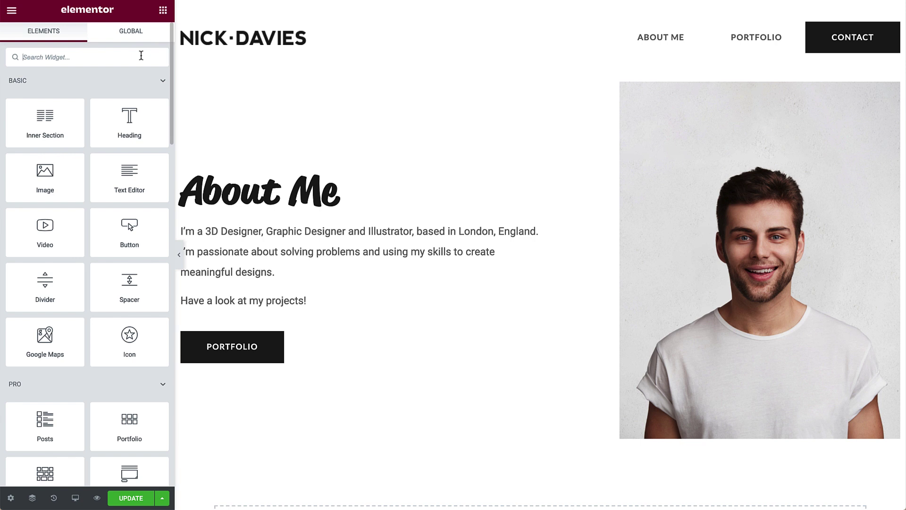
type("icon")
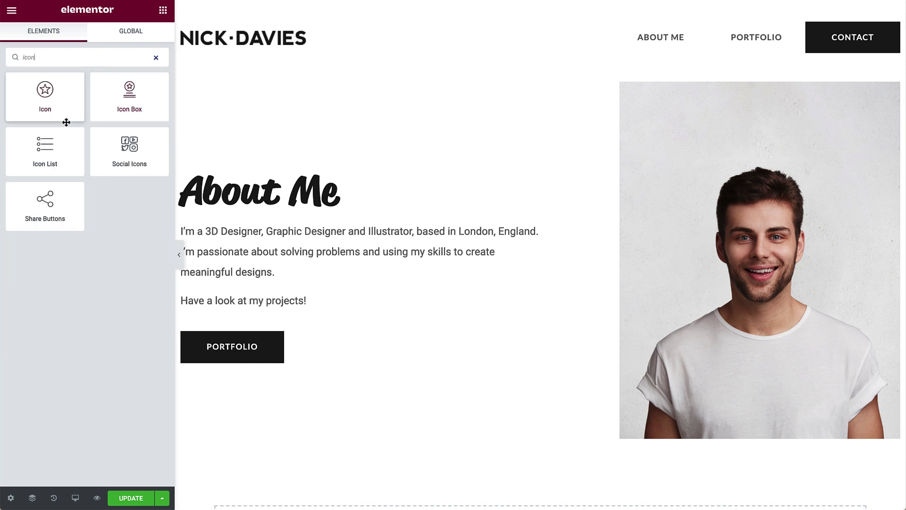
left_click_drag(44, 148, 216, 205)
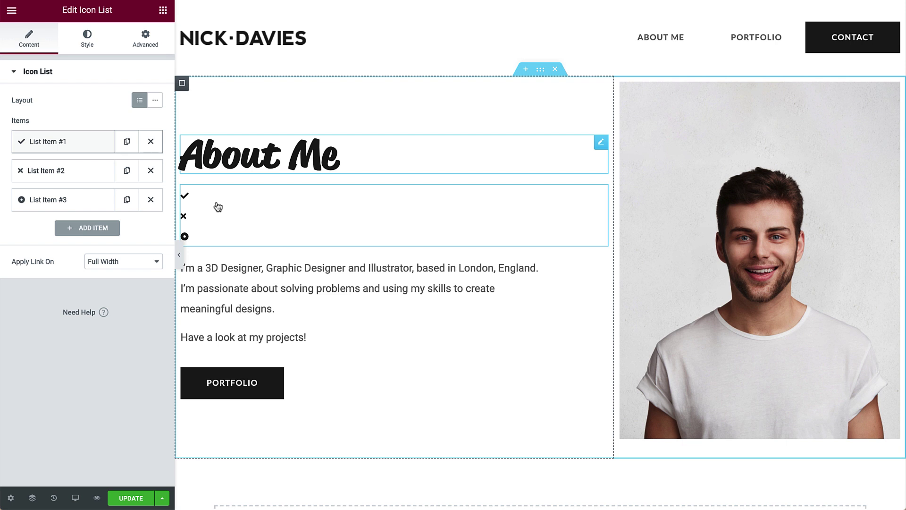
left_click(151, 171)
left_click(151, 171)
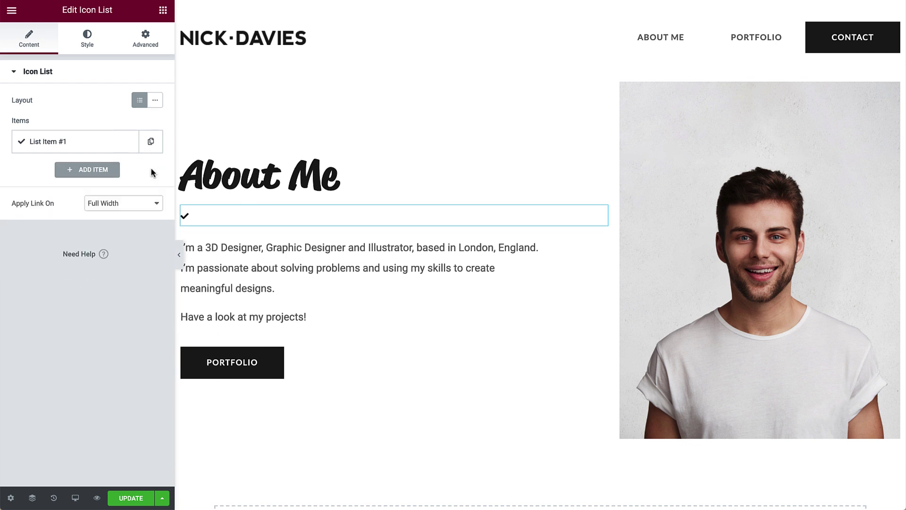
Rename the first list item to '3D Design'.
left_click(124, 142)
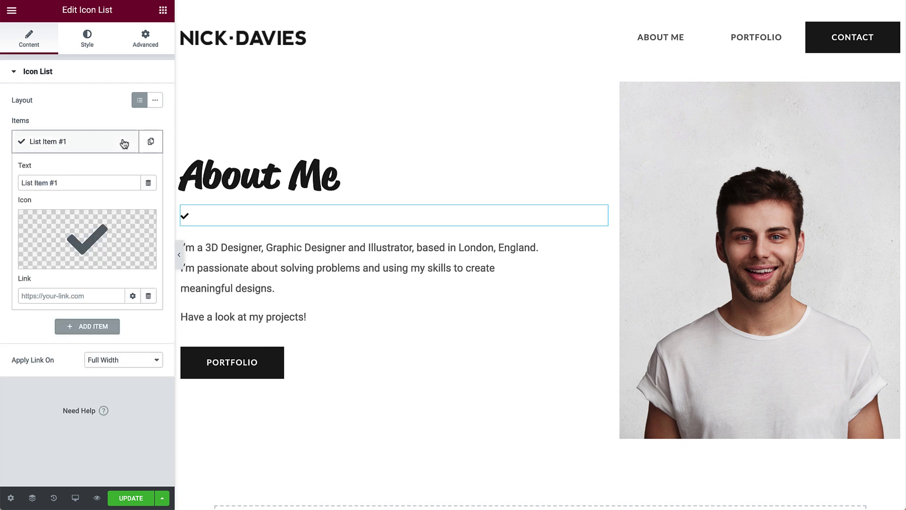
triple_click(121, 182)
type("3D Design")
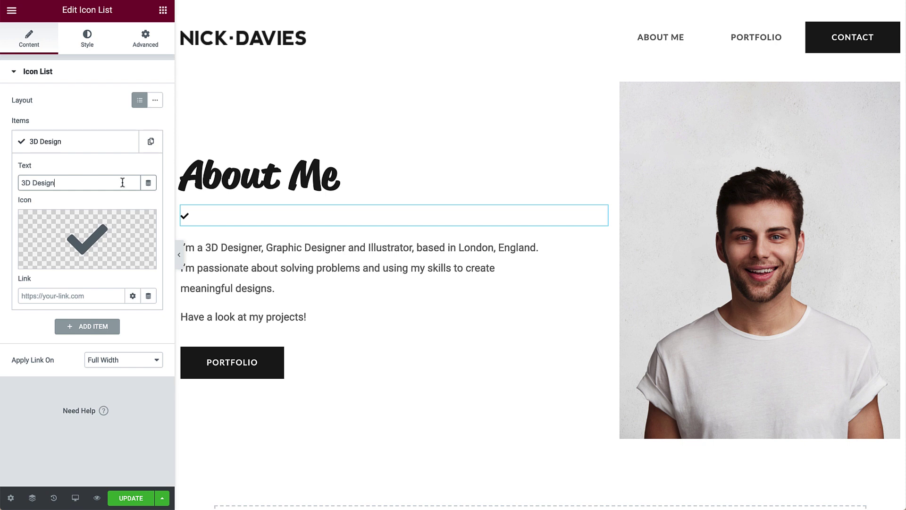
Replace the item's checkmark with the solid Circle icon from the icon library.
mouse_move(95, 228)
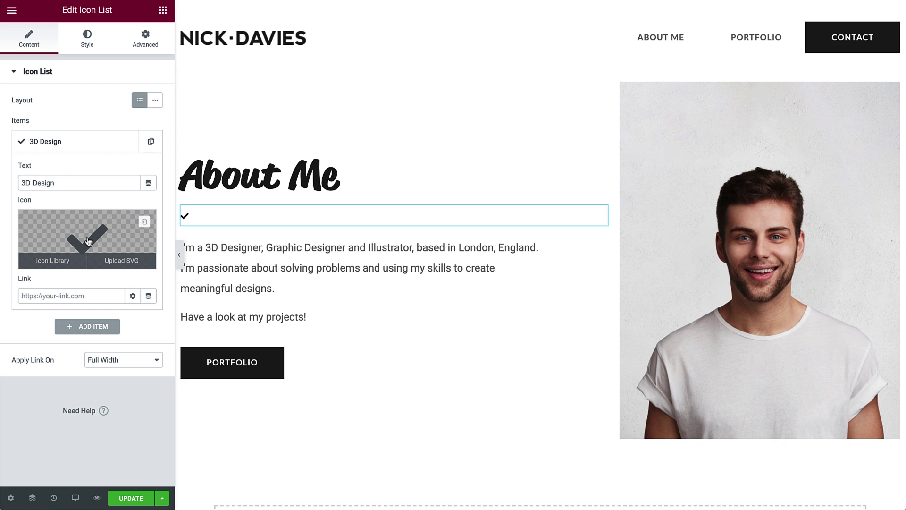
left_click(89, 241)
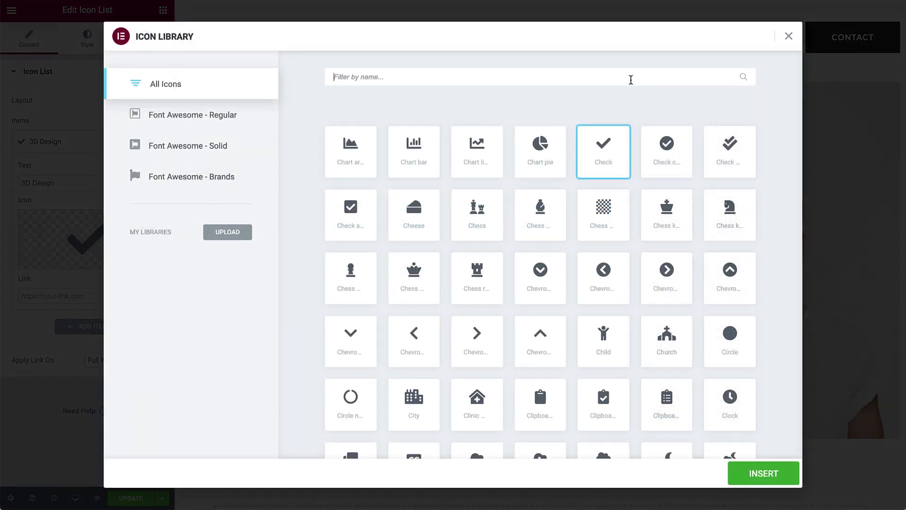
type("circ")
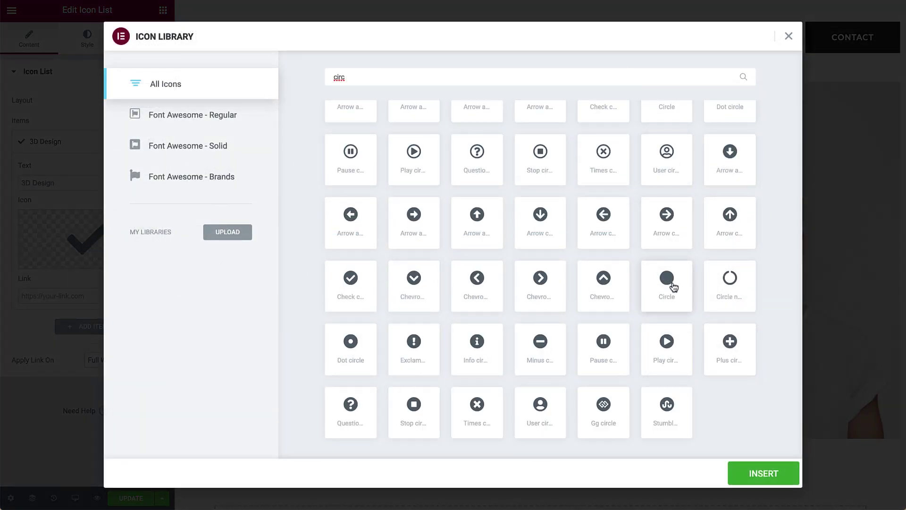
left_click(673, 286)
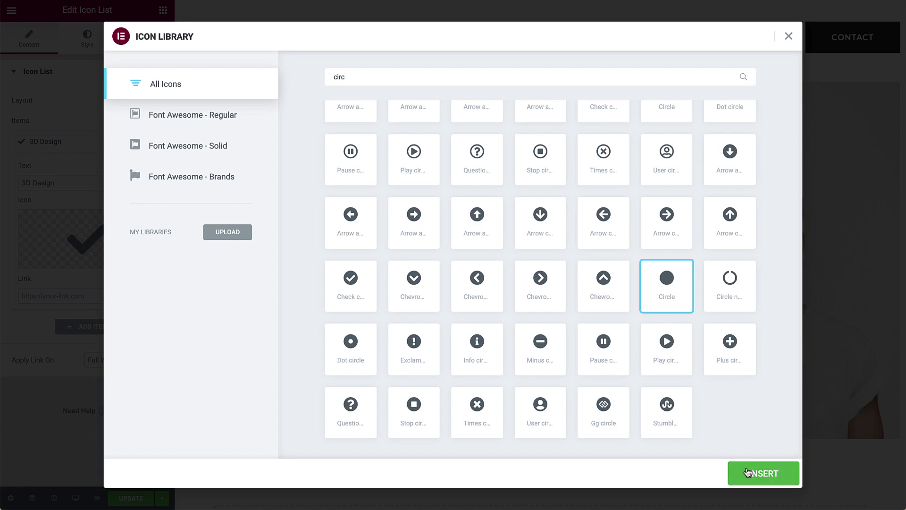
left_click(746, 471)
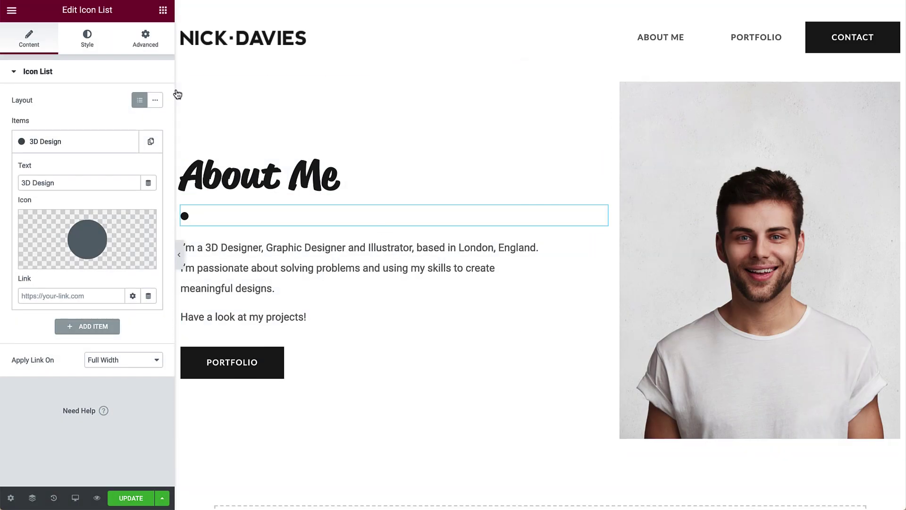
left_click(79, 29)
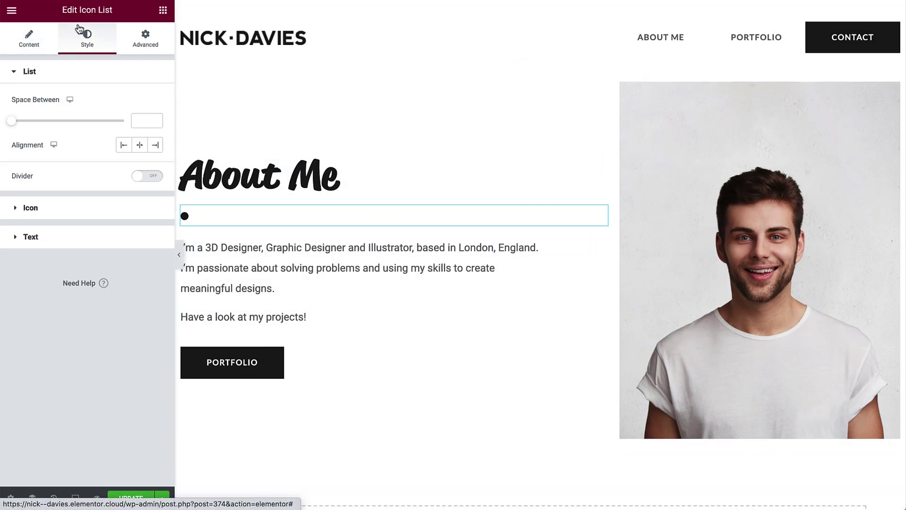
Colour the list icon with the global Accent colour and set its size to 13.
left_click(89, 207)
left_click(139, 129)
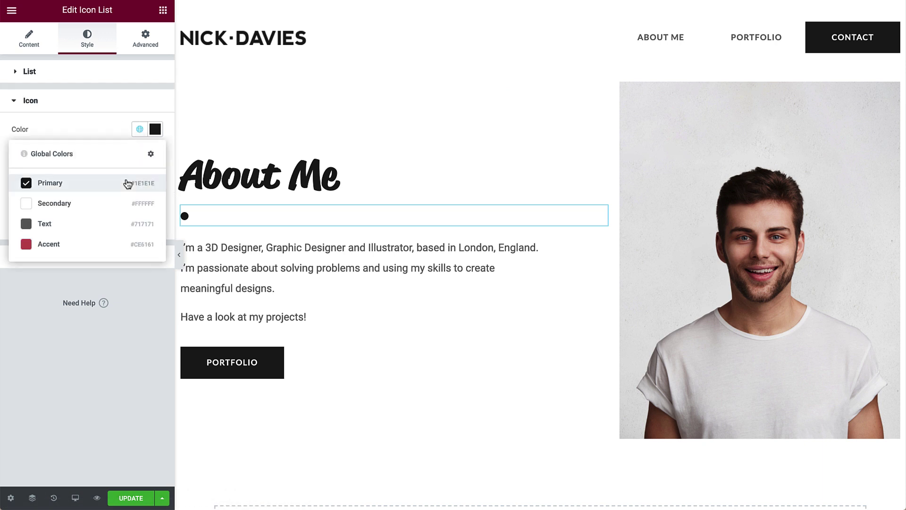
left_click(126, 248)
left_click(155, 201)
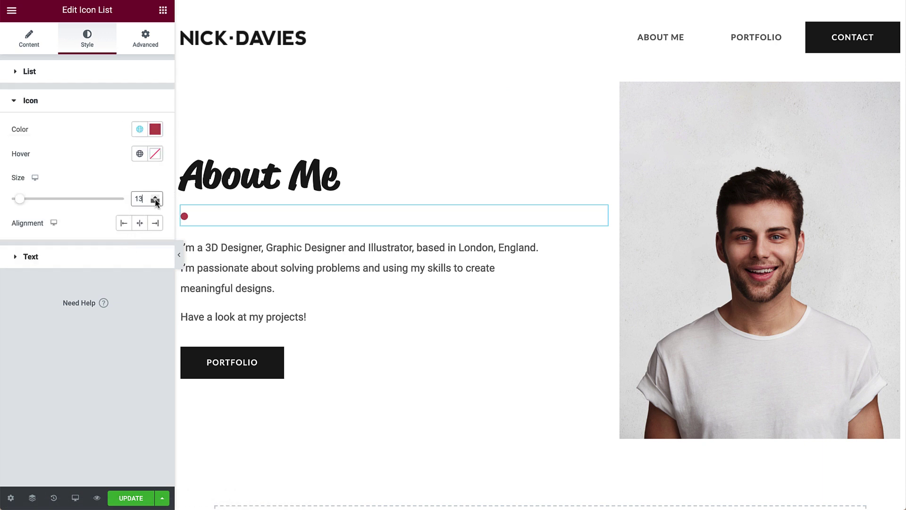
Give the item text the global Primary colour and Accent Text typography.
left_click(144, 257)
left_click(140, 158)
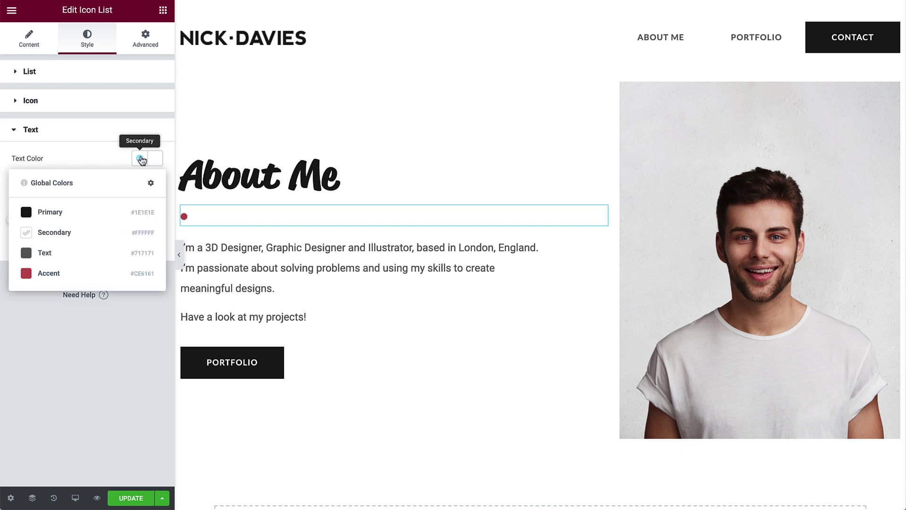
left_click(137, 212)
left_click(140, 243)
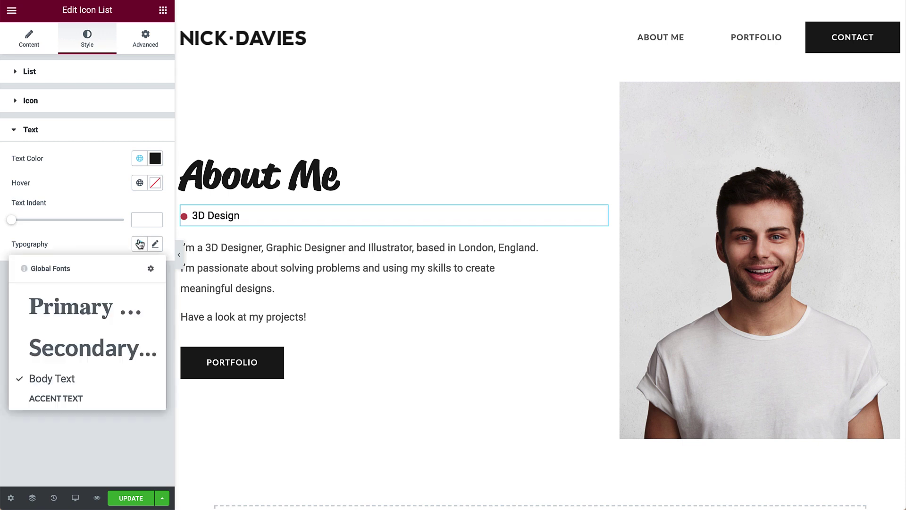
left_click(133, 399)
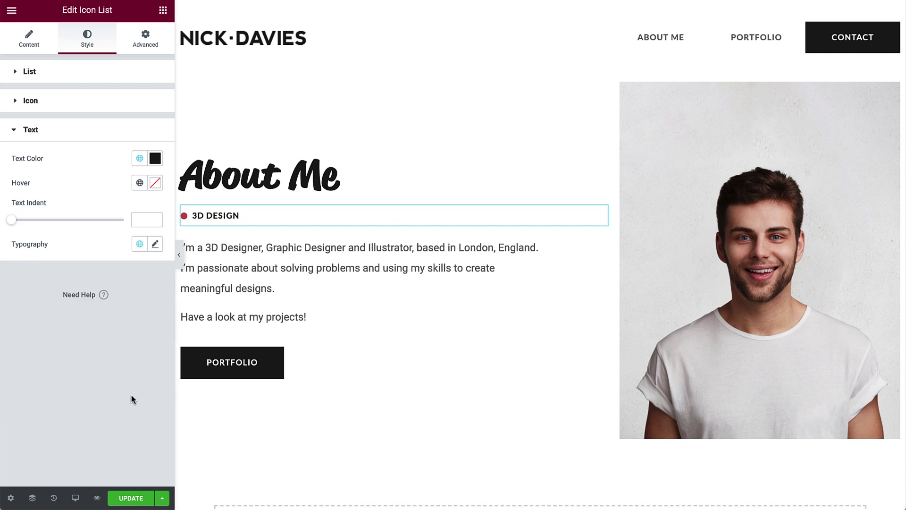
left_click(28, 45)
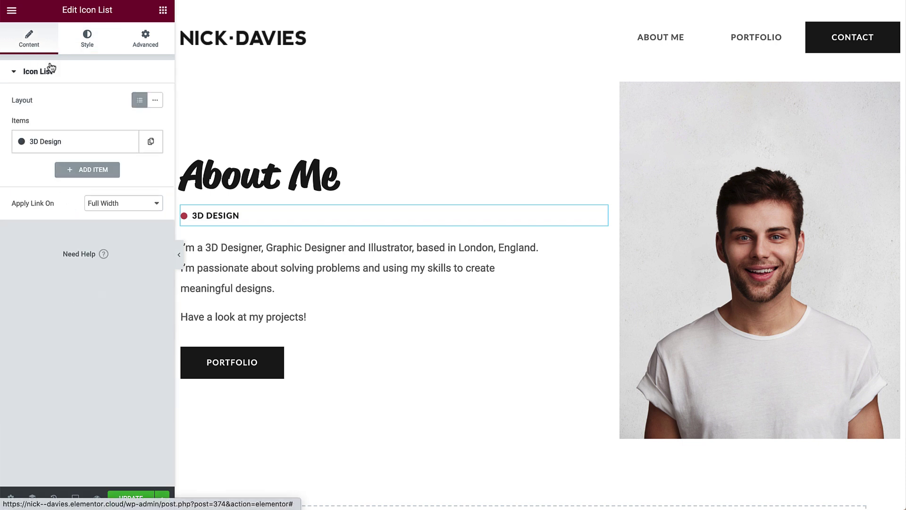
Duplicate the item into 'Graphic Design' and 'Illustration' and set the list layout to Inline.
left_click(151, 145)
left_click(127, 171)
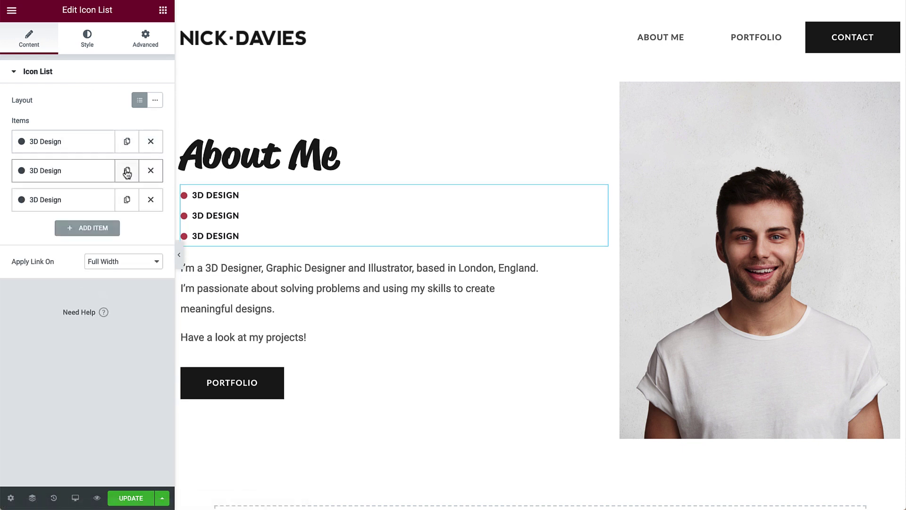
left_click(101, 171)
triple_click(103, 214)
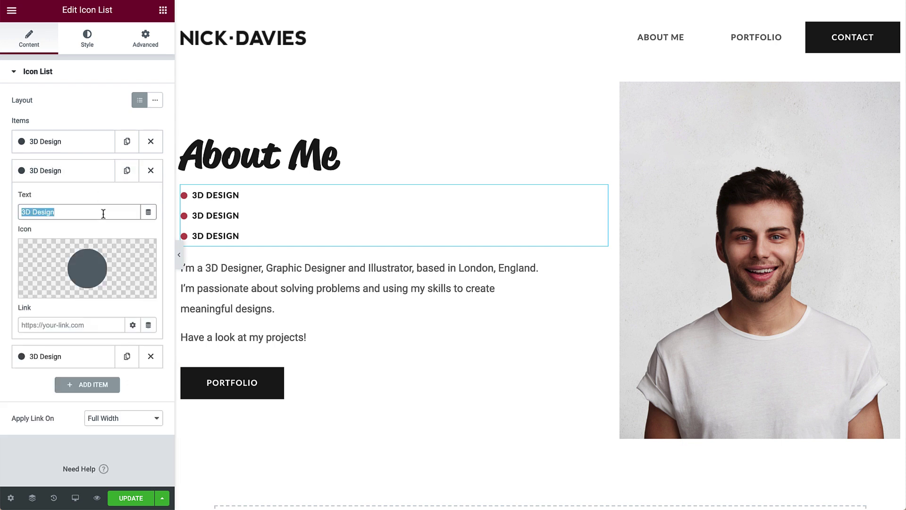
type("Graphic Design")
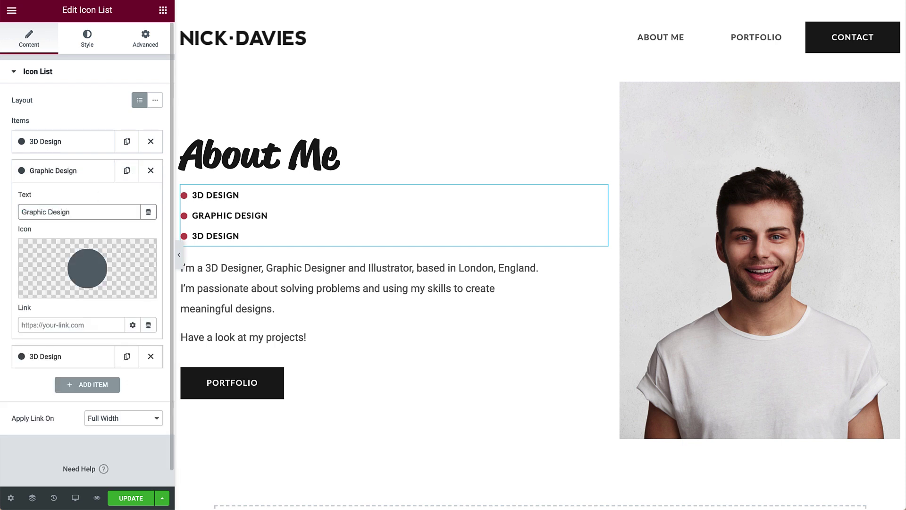
left_click(72, 361)
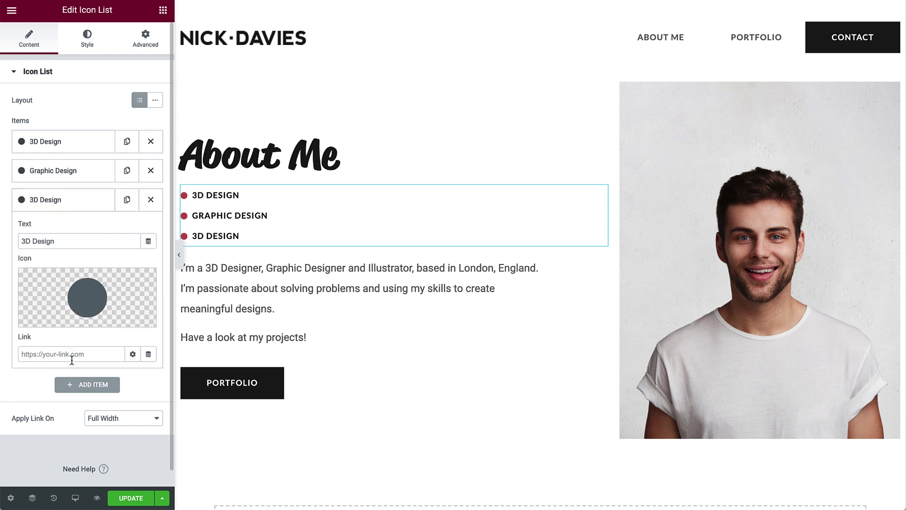
triple_click(115, 244)
type("Illustr")
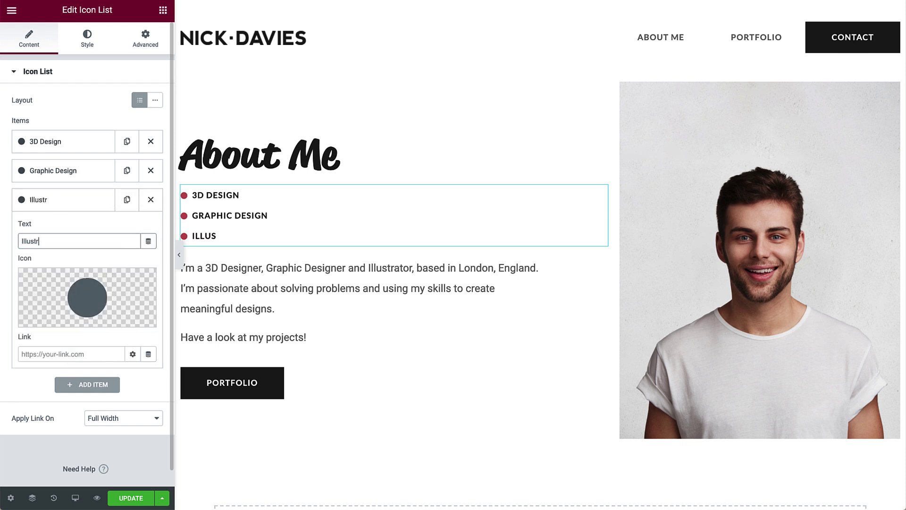
type("ation")
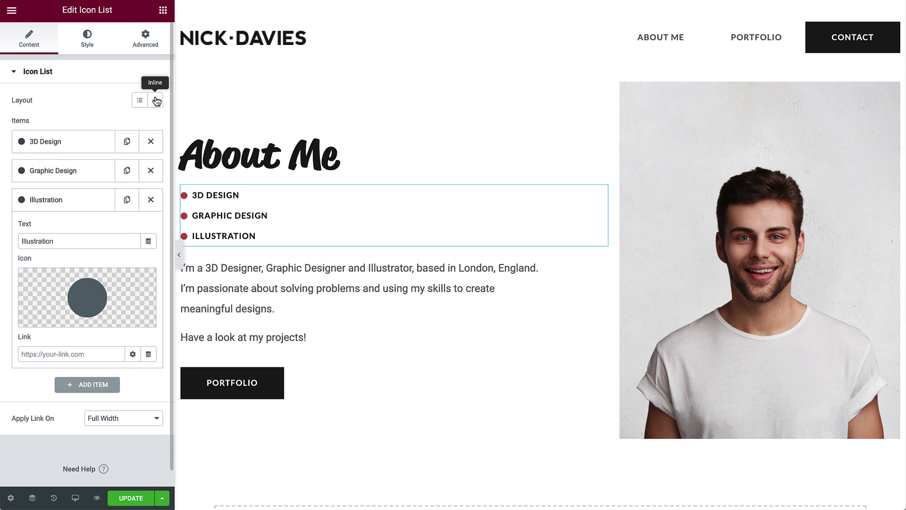
left_click(156, 101)
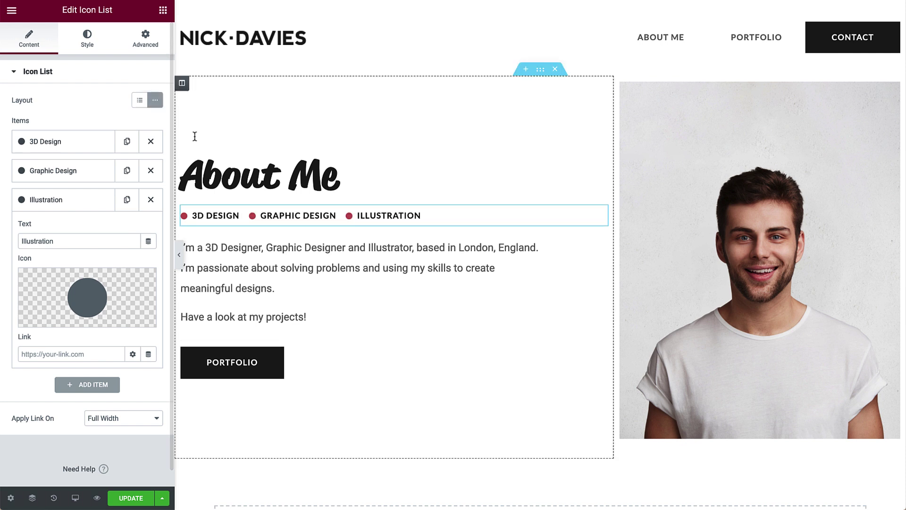
left_click(598, 253)
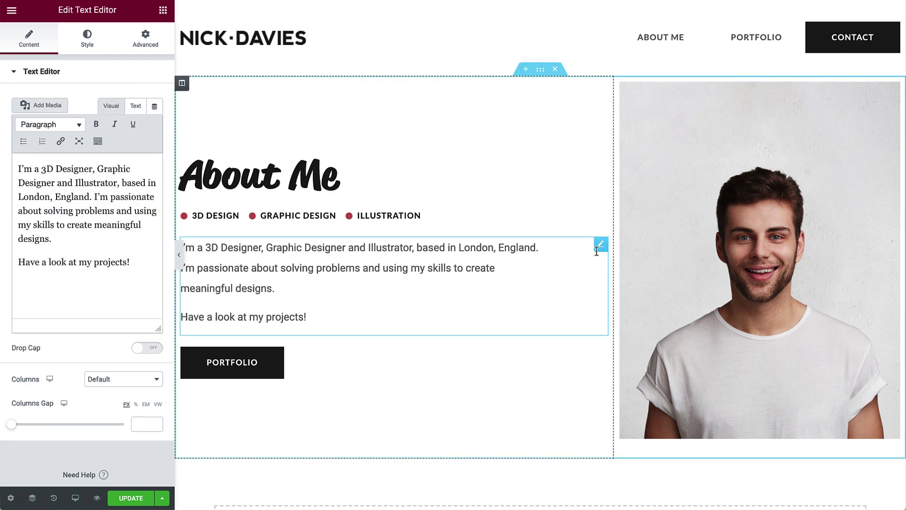
Replace the intro text with the two-paragraph bio about five years of design and London.
left_click(153, 259)
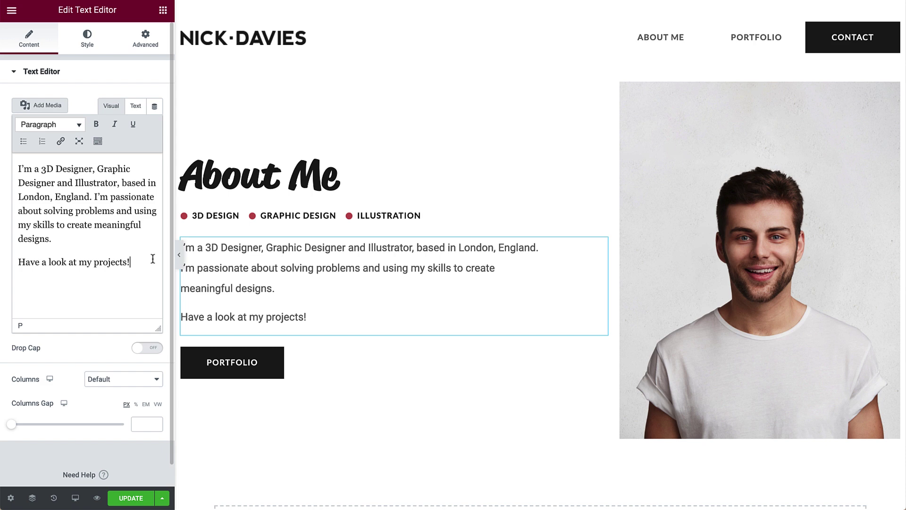
key("ctrl+a")
type("My name is Nick Davies, and I have over five years of experience working in a studio agency and as a freelancer. I work with individuals and small businesses to identify their challenges and create personalized design solutions, with a focus on storytelling.  I live and work in London, England. In my free time, I enjoy playing and coaching tennis and taking long walks with my dog, Bella.")
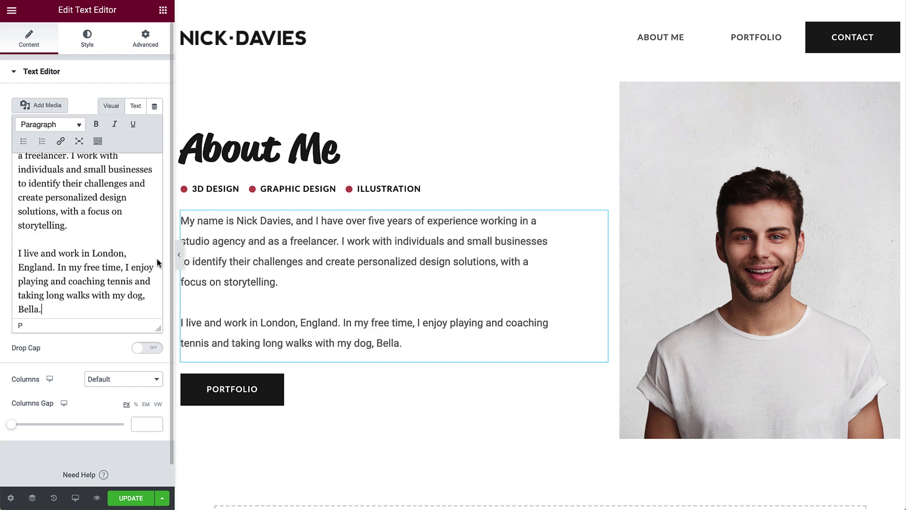
Change the Portfolio button's label to 'Download CV'.
left_click(278, 381)
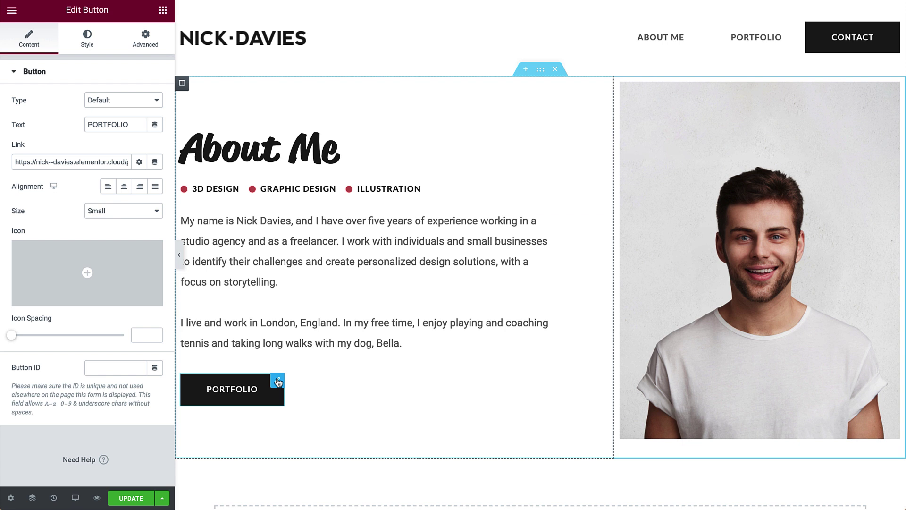
double_click(108, 124)
type("D")
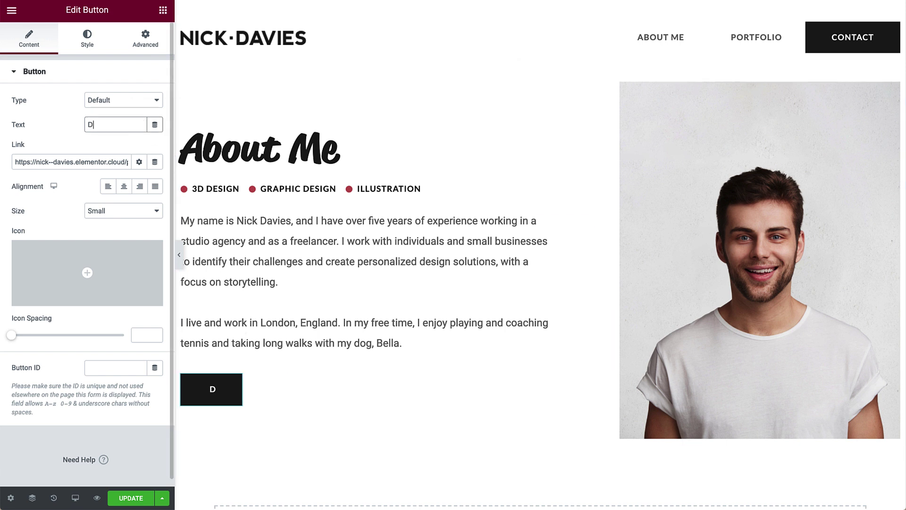
type("ownload CV")
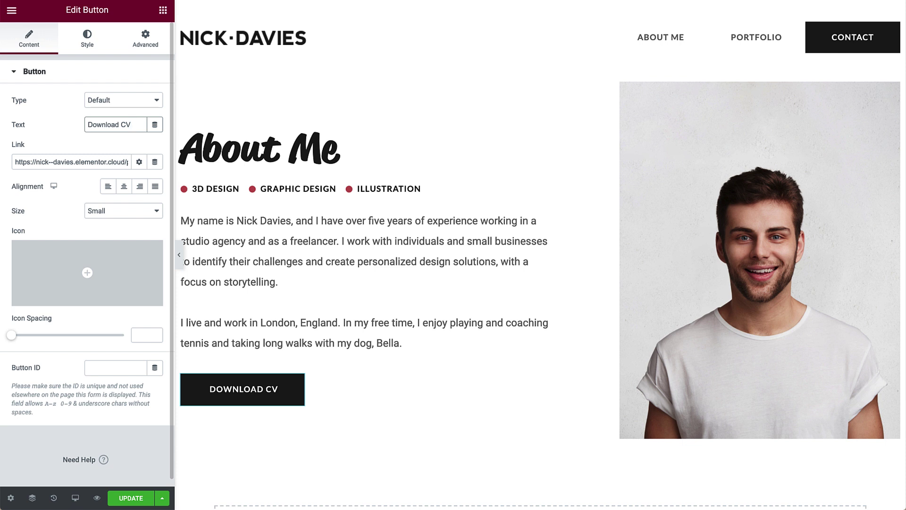
key("ctrl+e")
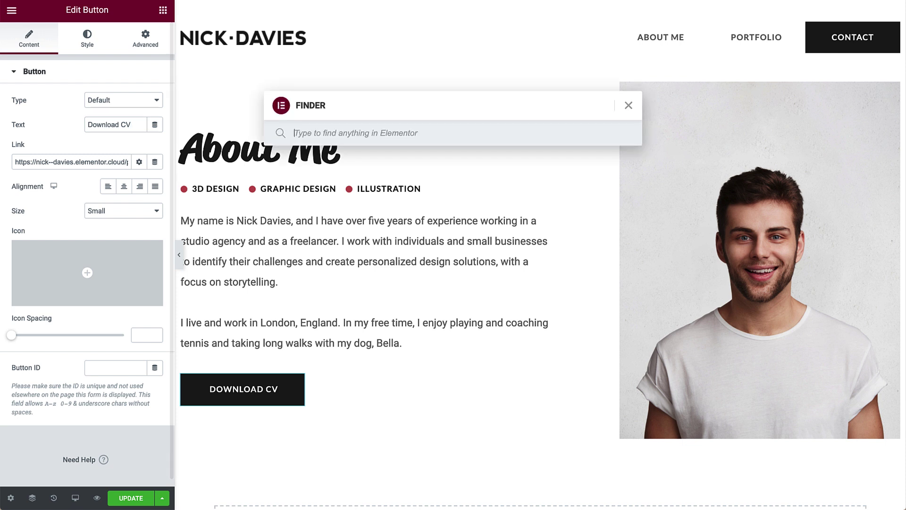
Upload the CV PDF through Media > Add New and copy its file URL.
type("dash")
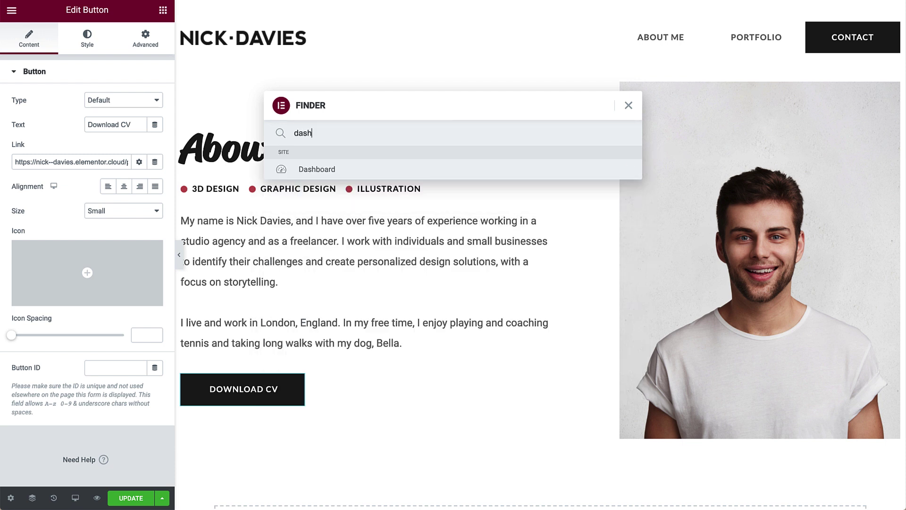
left_click(316, 169)
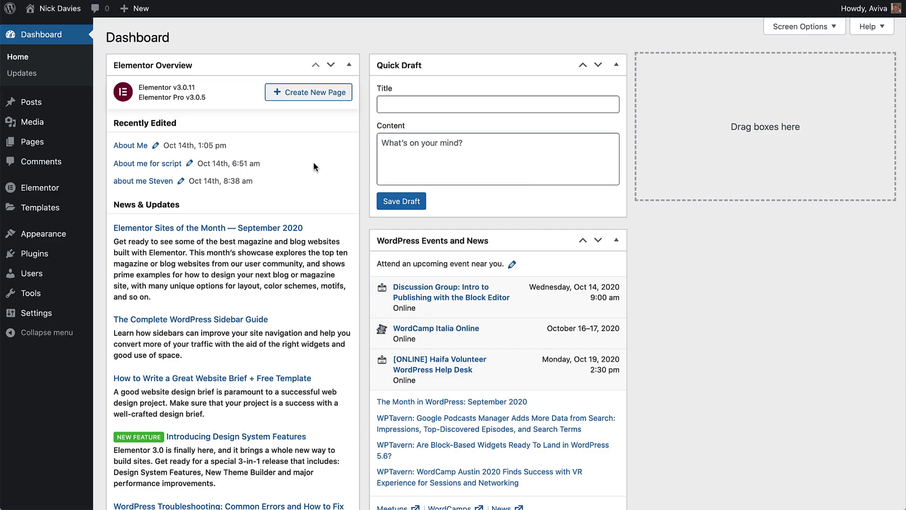
mouse_move(81, 119)
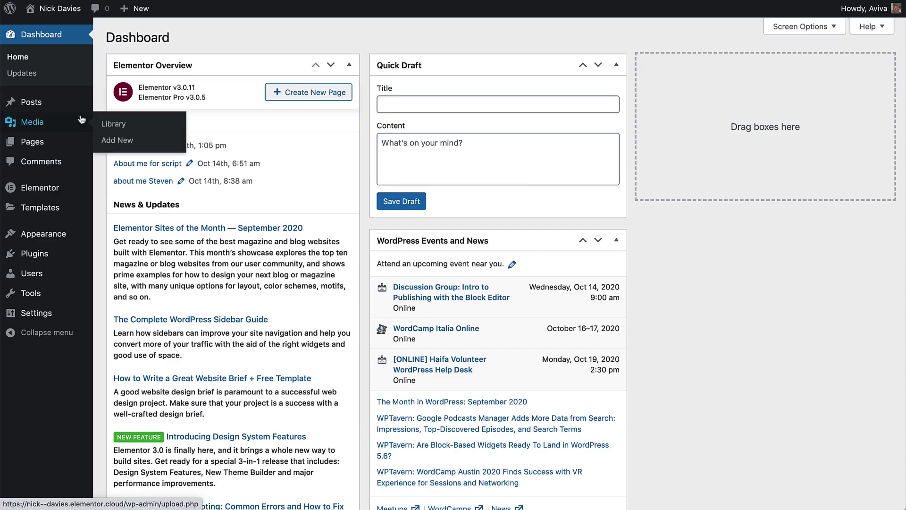
left_click(124, 140)
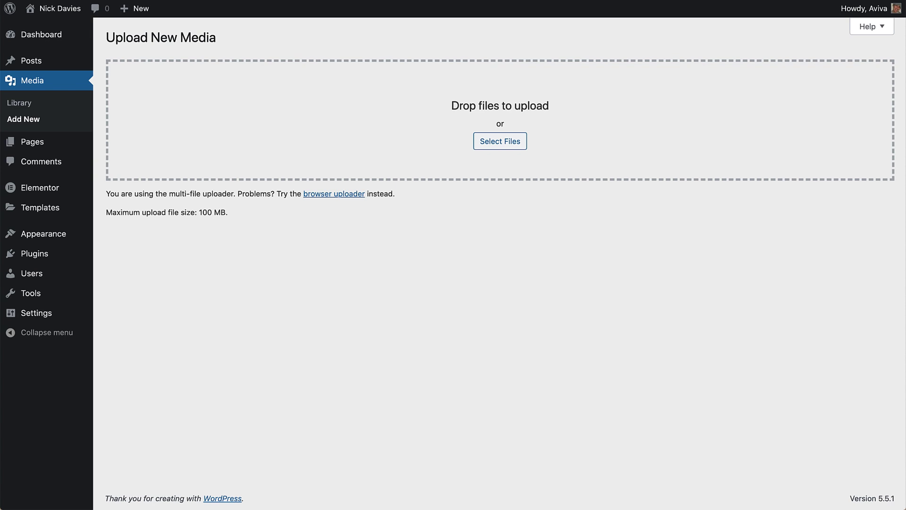
left_click_drag(675, 109, 572, 109)
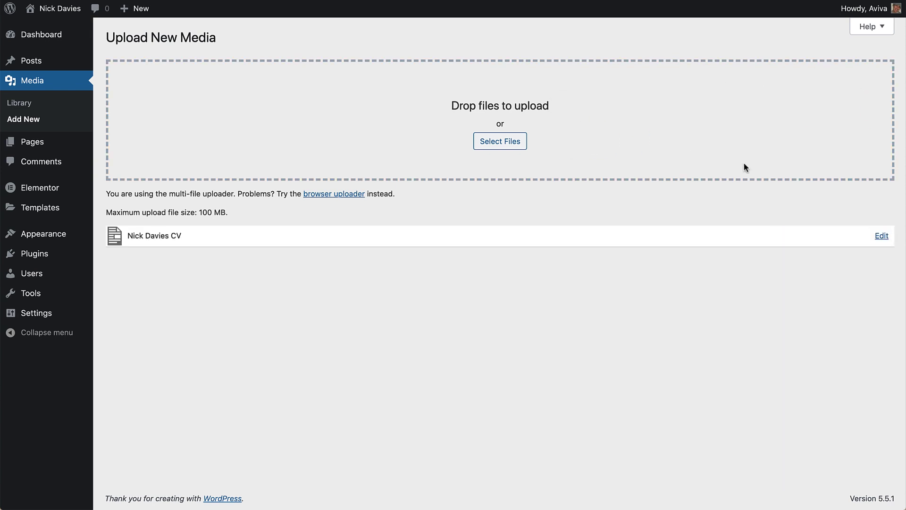
left_click(881, 235)
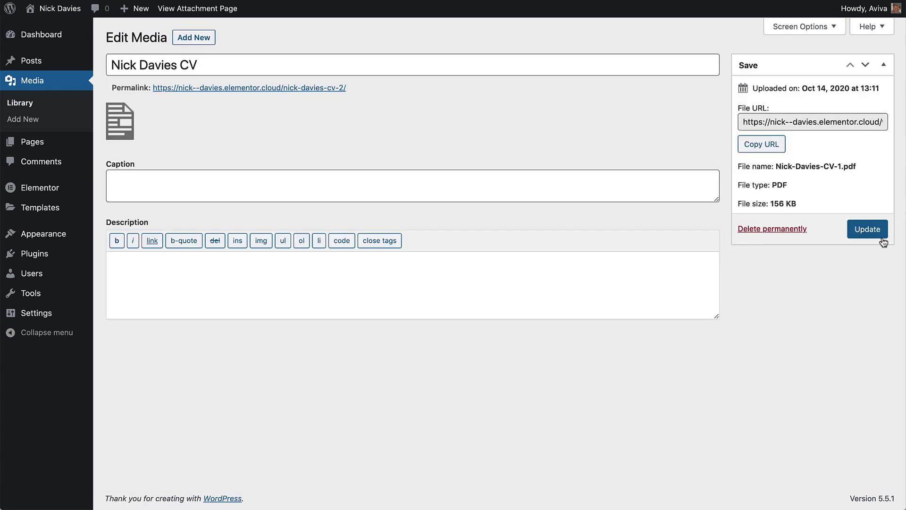
left_click(763, 146)
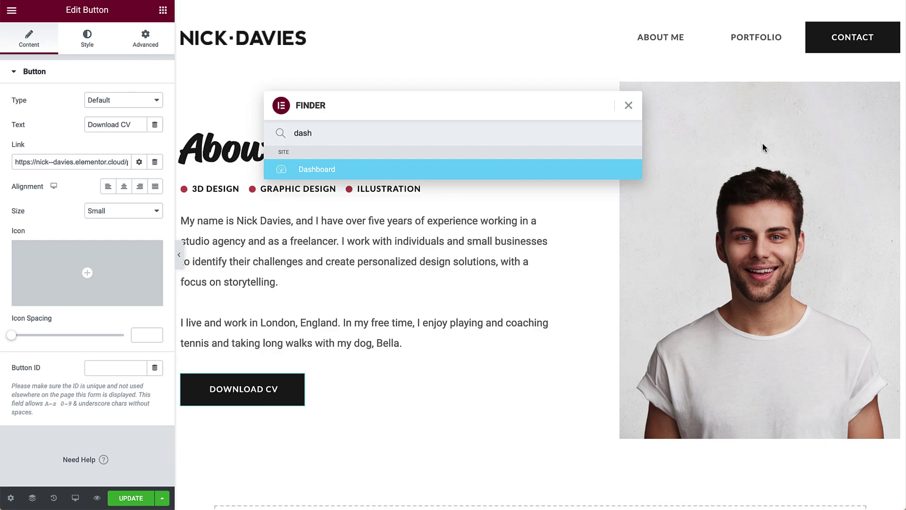
Replace the Download CV button's link with the uploaded CV PDF's address.
left_click(629, 104)
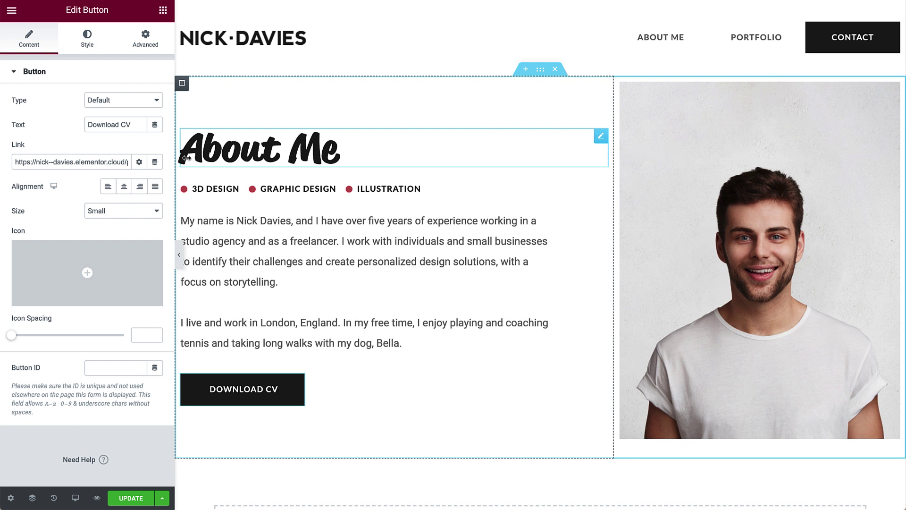
left_click(124, 161)
key("ctrl+a")
key("ctrl+v")
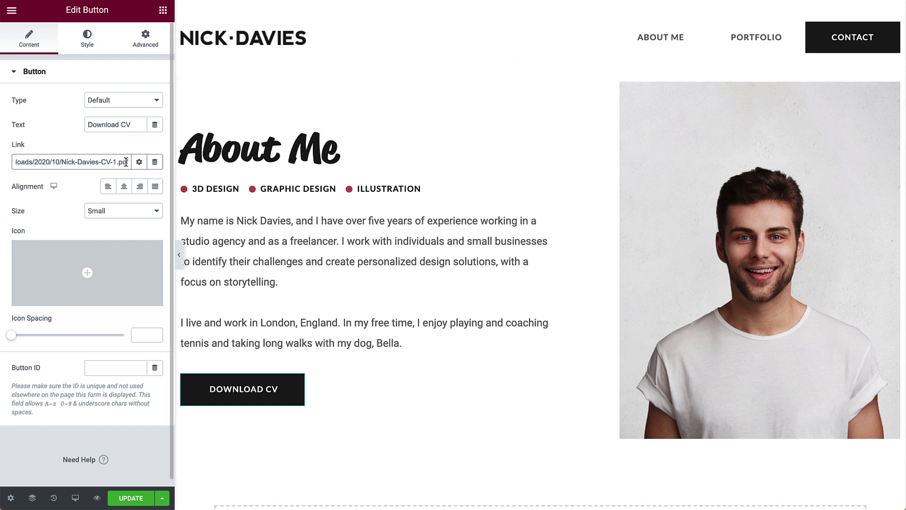
Add the custom attribute download="true" to the button's link.
left_click(139, 162)
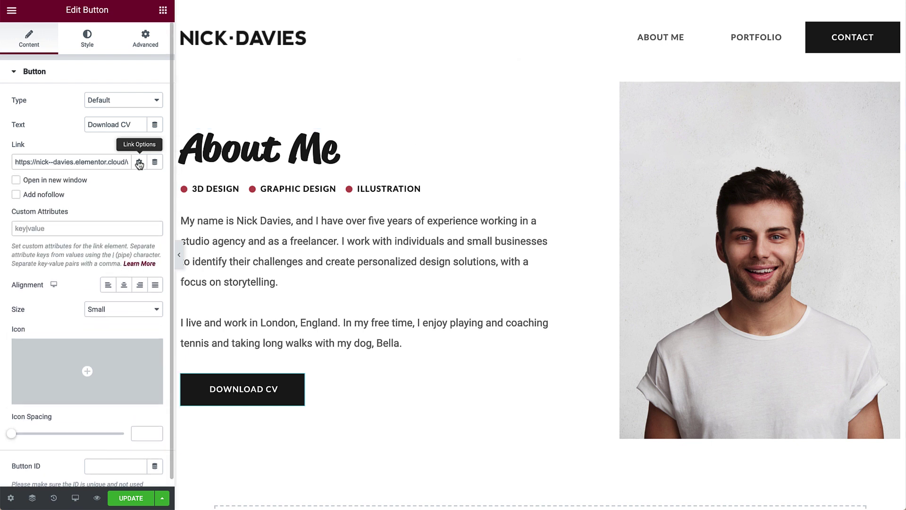
left_click(141, 228)
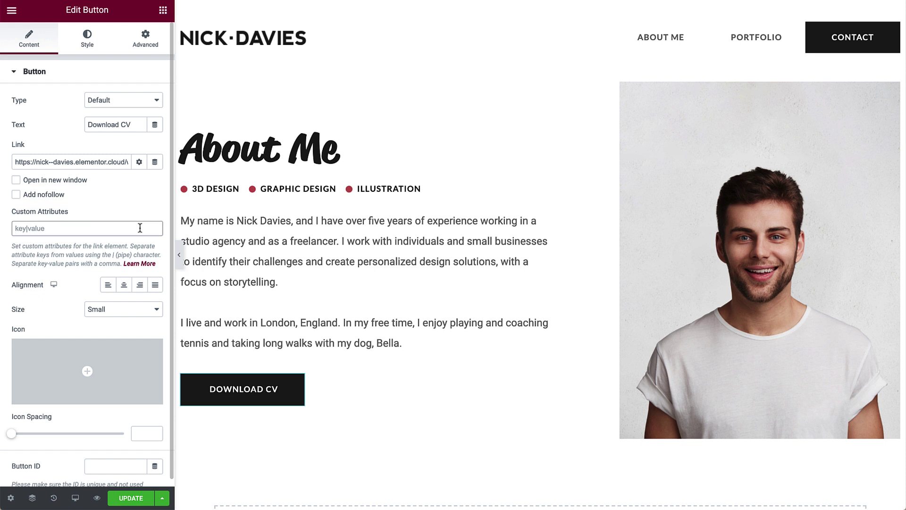
type("download=\"true\"")
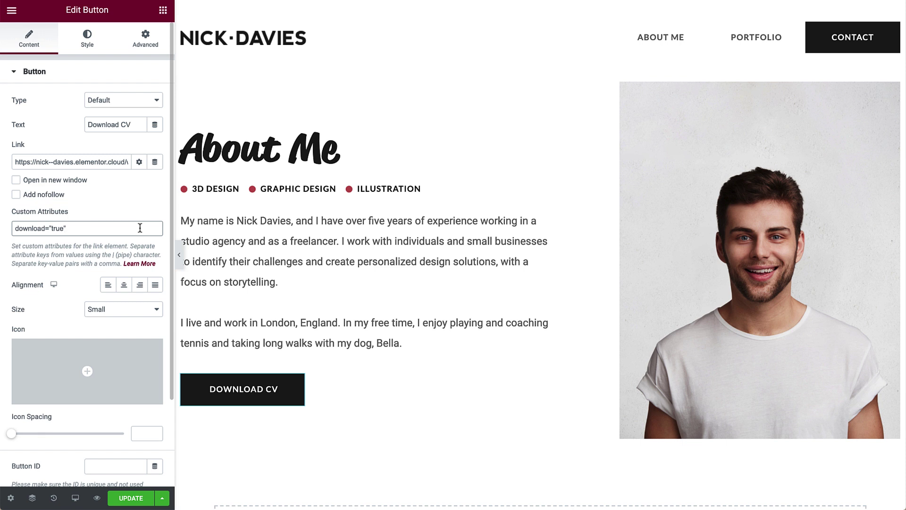
left_click(87, 38)
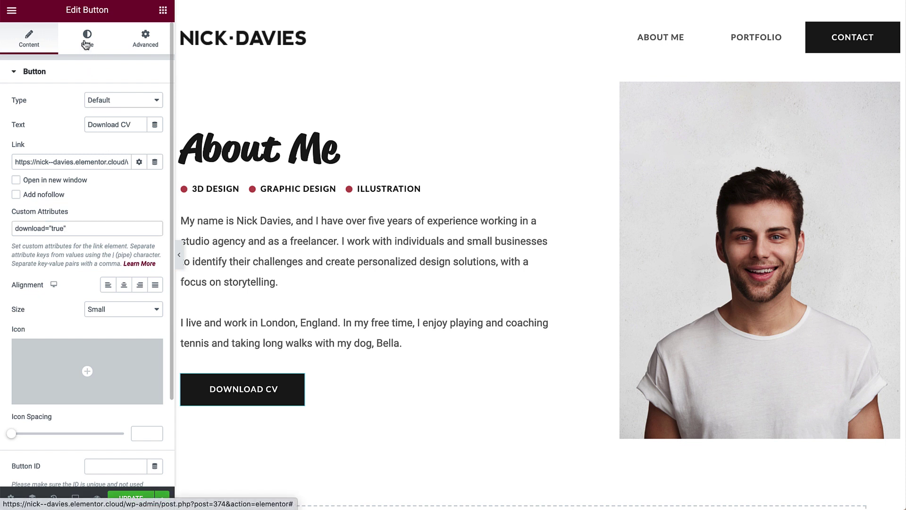
Give the button the global Accent red background, switching to global Primary black on hover.
left_click(140, 198)
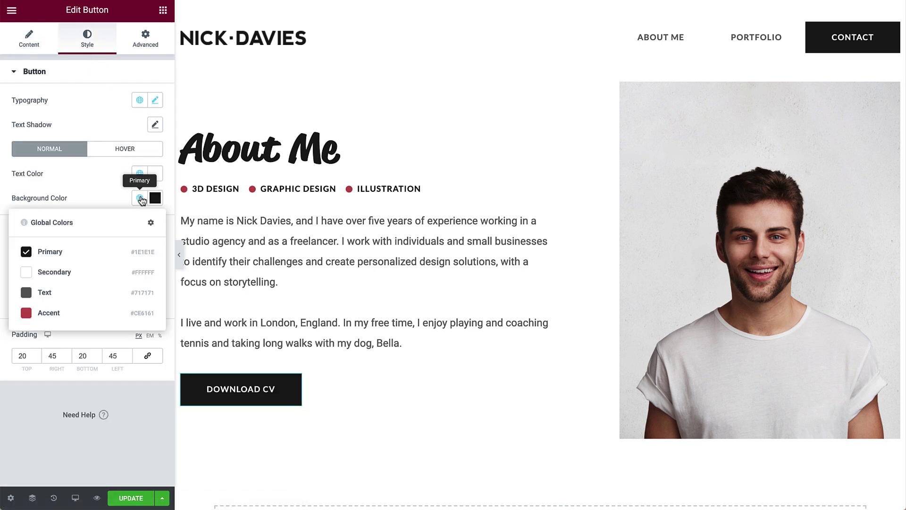
left_click(143, 313)
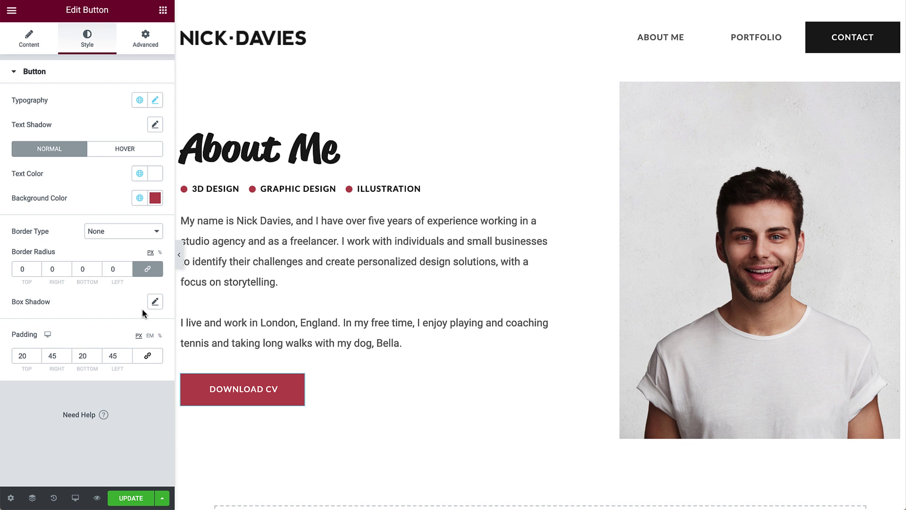
left_click(140, 149)
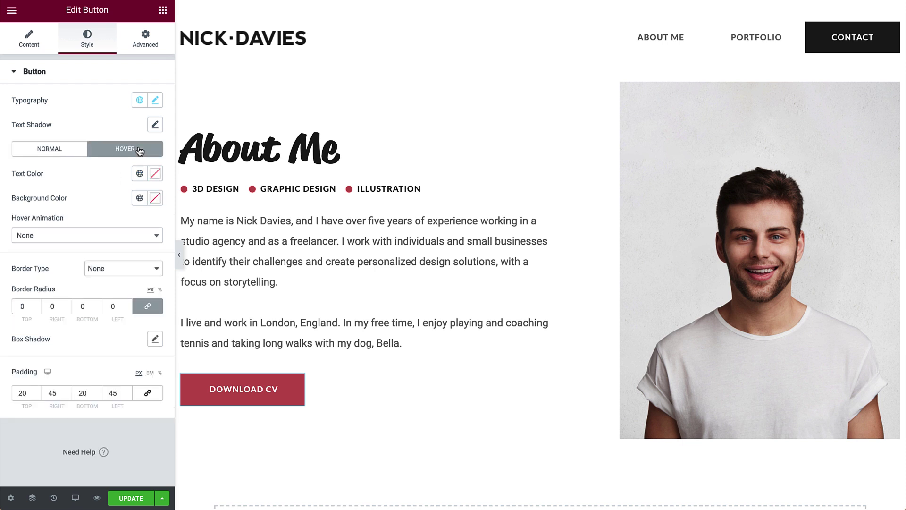
left_click(140, 198)
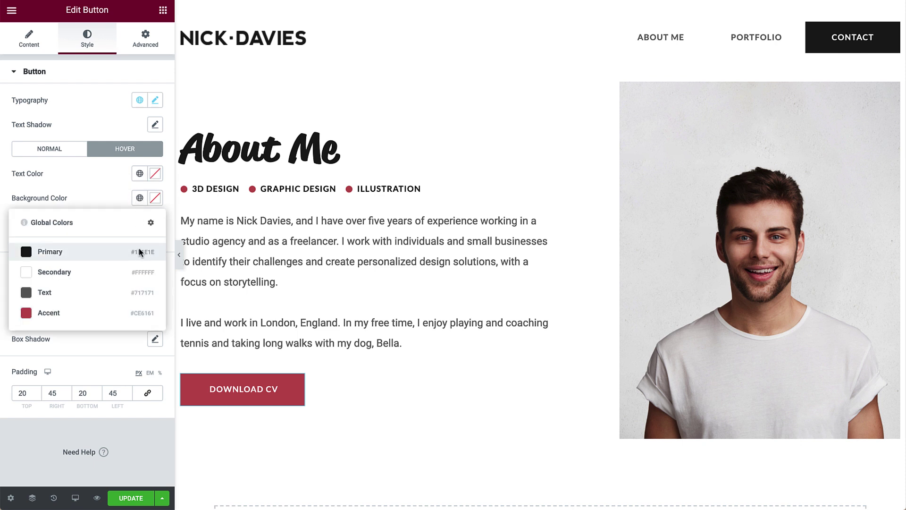
left_click(142, 252)
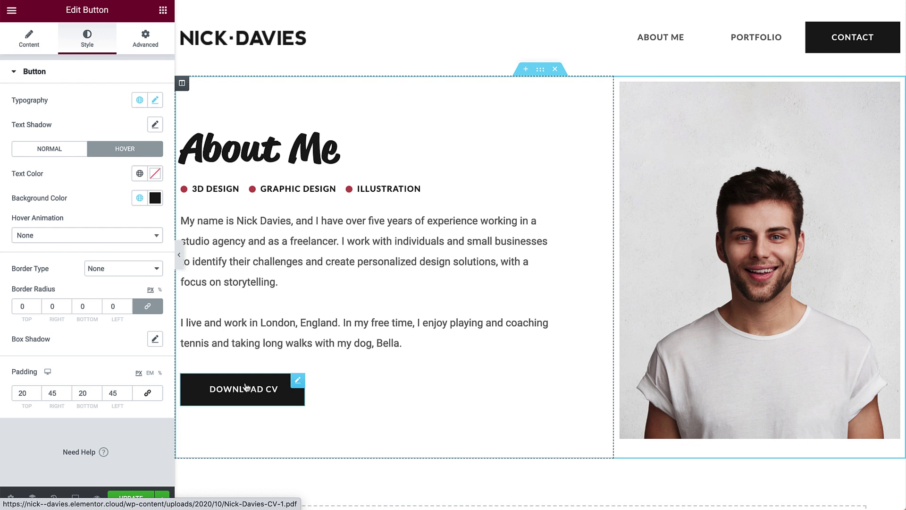
Search the widgets for 'lot' and drop a Lottie widget below the Download CV button.
left_click(163, 10)
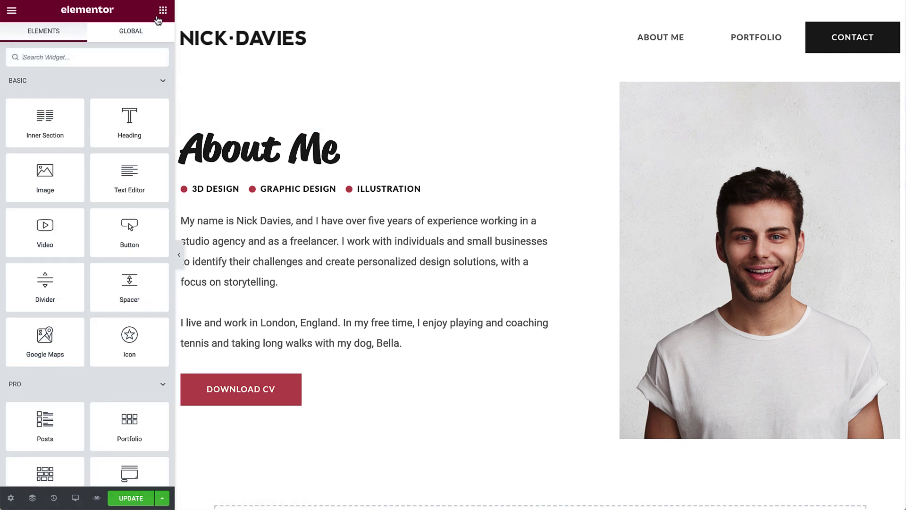
type("lot")
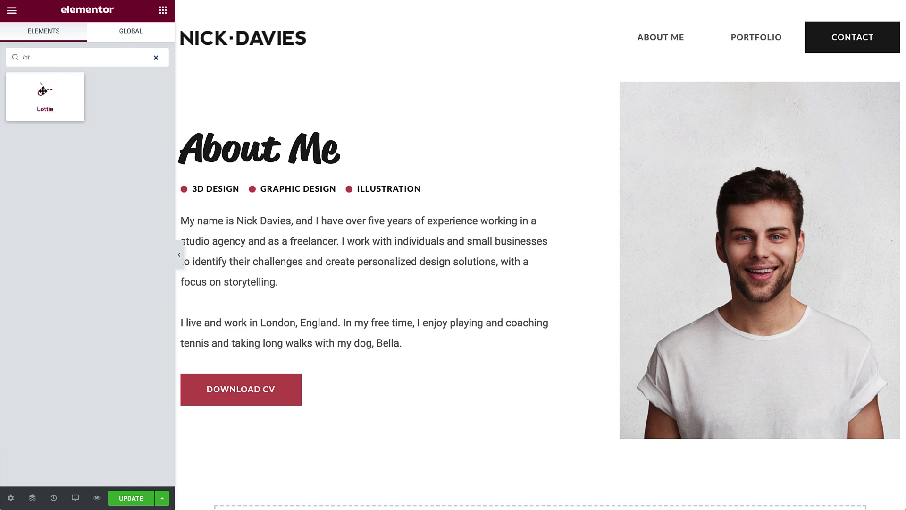
left_click_drag(45, 95, 211, 398)
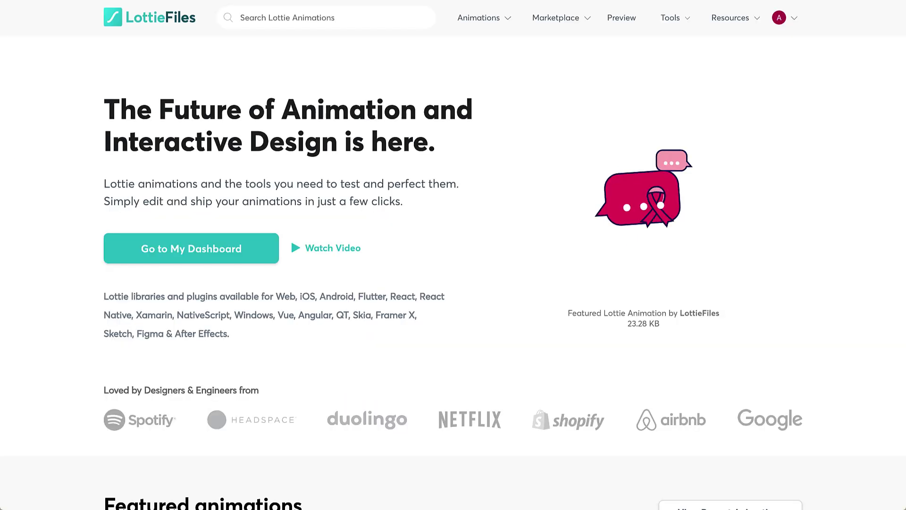
Search LottieFiles for 'left arrows' and open the free 500 x 500 Swipe Left Arrows animation.
left_click(393, 18)
type("left arrows")
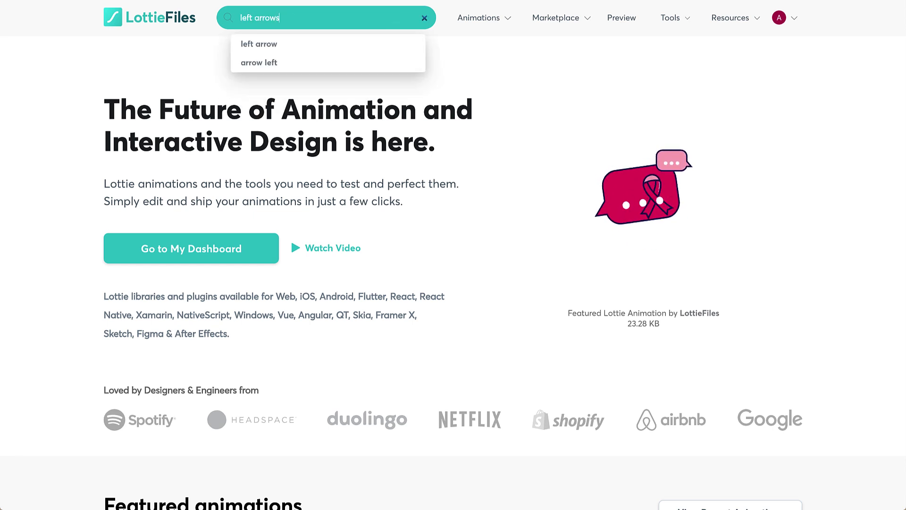
key("Return")
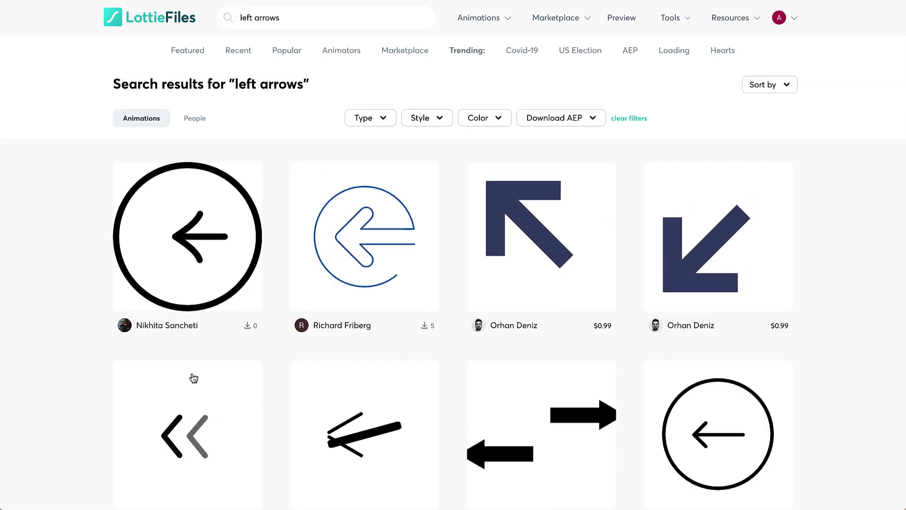
left_click(188, 433)
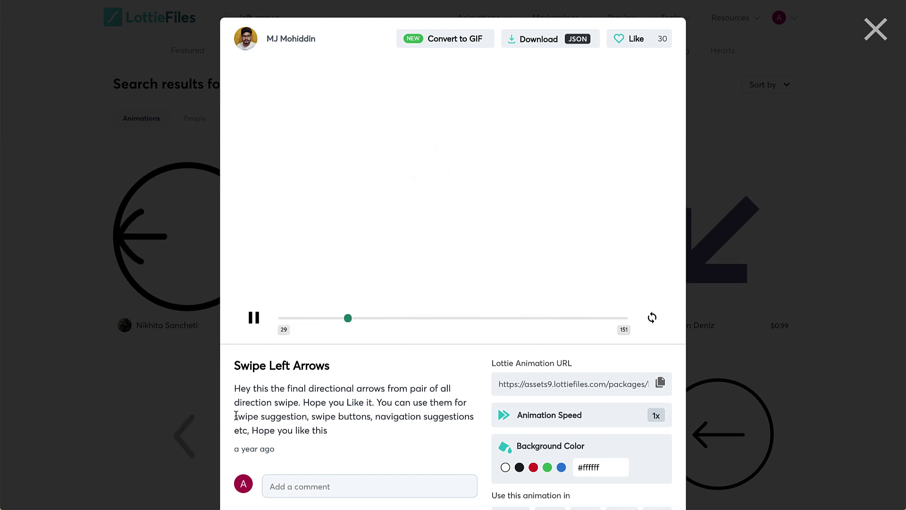
scroll(235, 418, "down", 1)
scroll(237, 417, "down", 6)
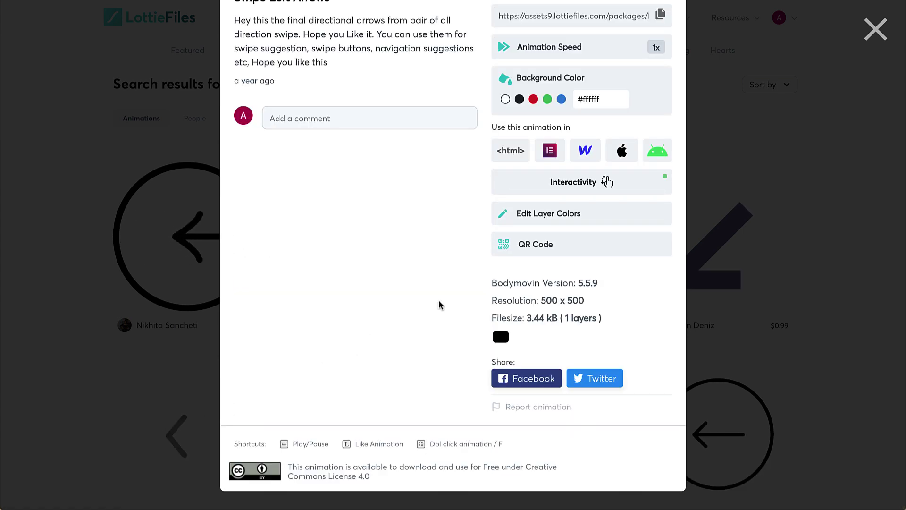
Change the animation's grouped #000000 colour to red #CE6161 in Lottie Editor.
left_click(592, 215)
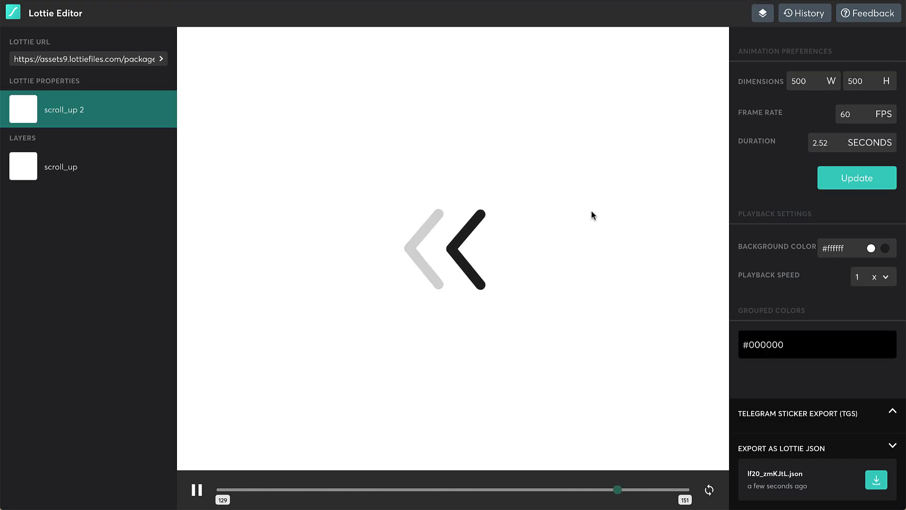
left_click(779, 338)
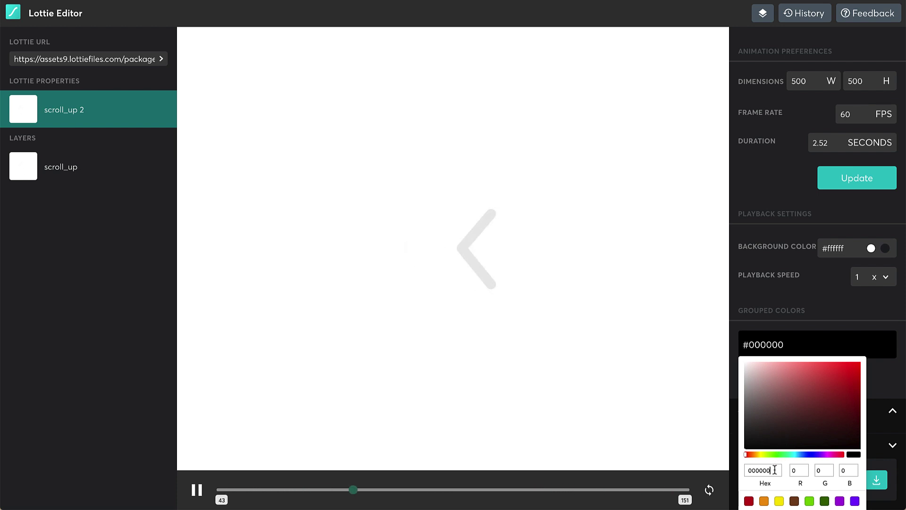
key("ctrl+a")
type("CE6161")
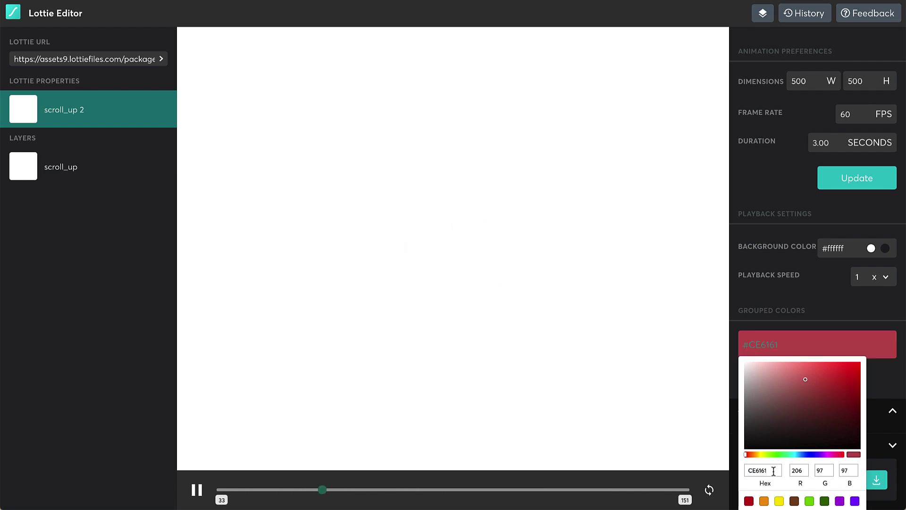
scroll(774, 472, "down", 1)
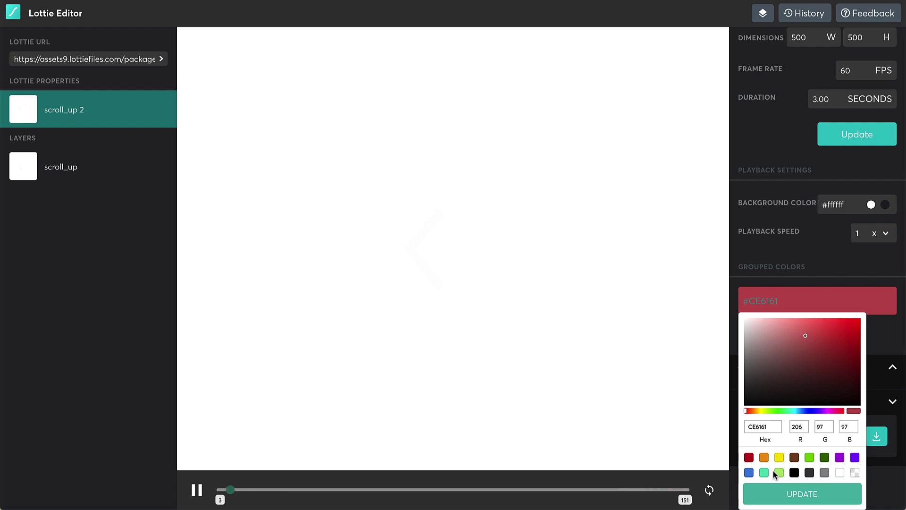
left_click(802, 495)
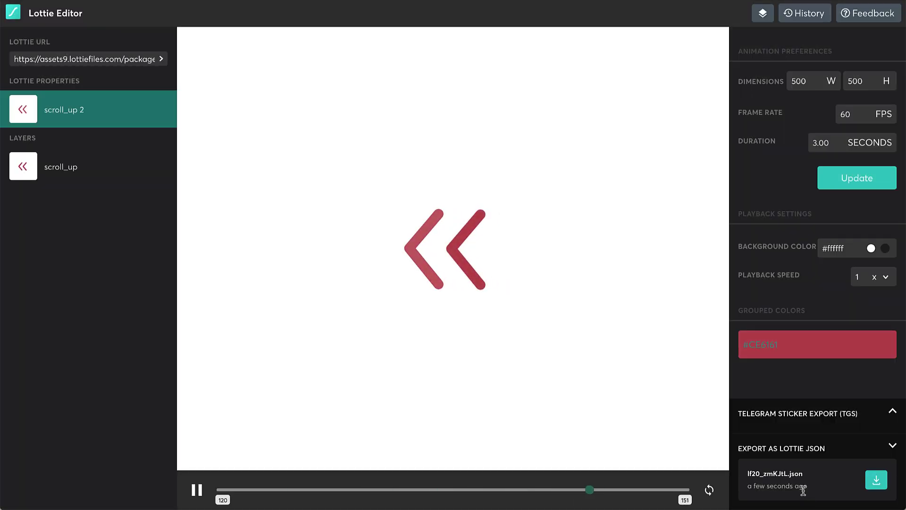
Export the red arrows animation as Lottie JSON, saved as lottie-arrow.json.
left_click(876, 481)
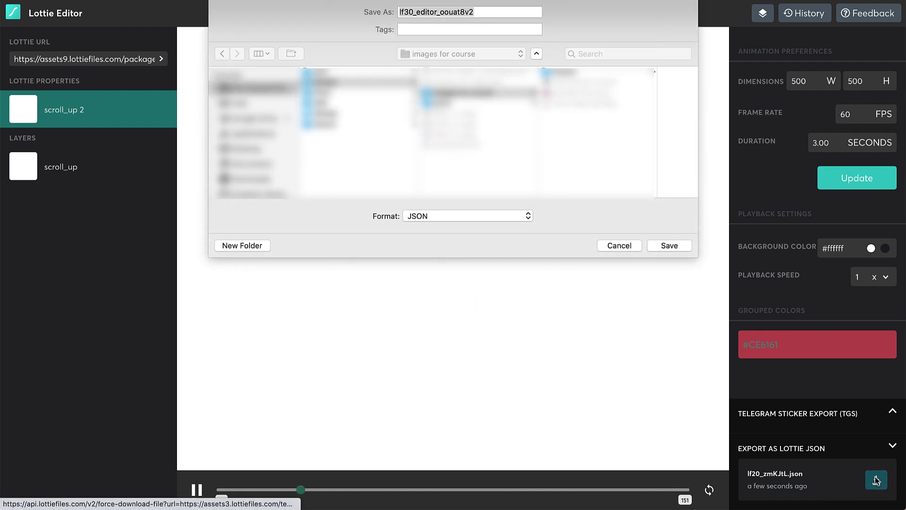
type("lottie-arrow")
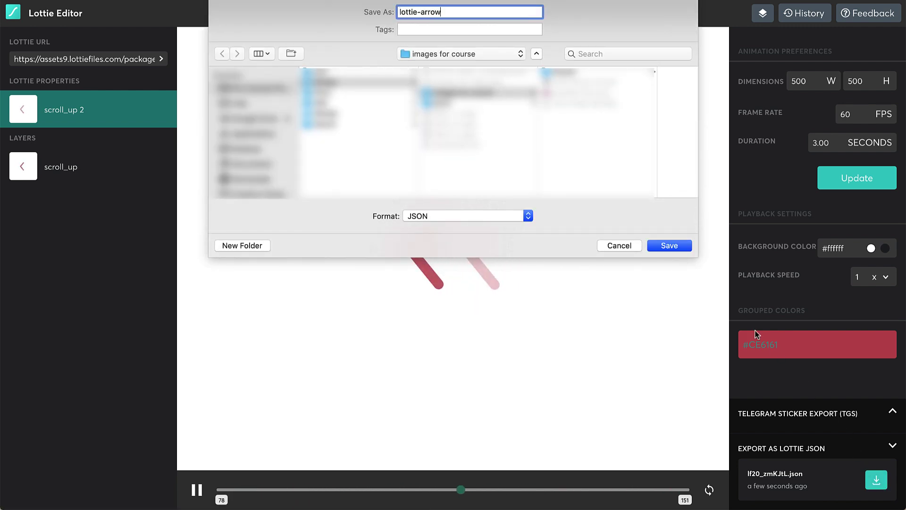
left_click(673, 244)
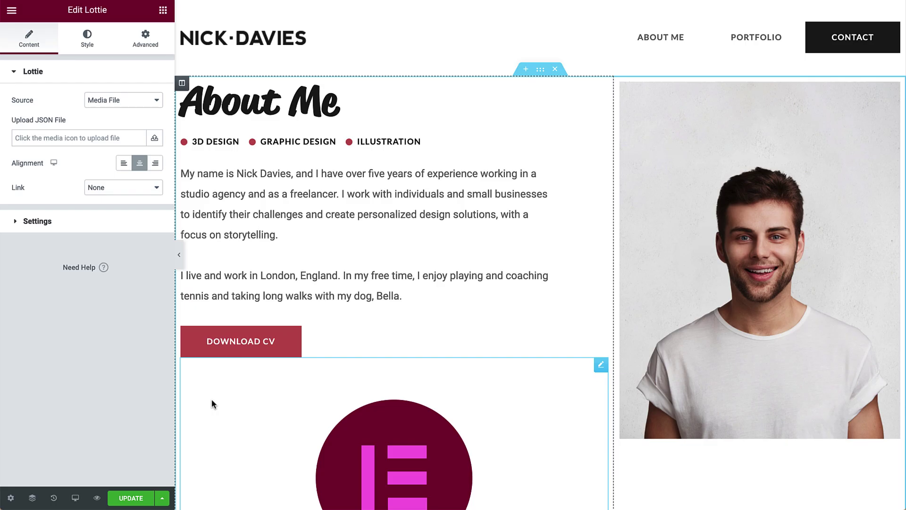
scroll(211, 404, "down", 7)
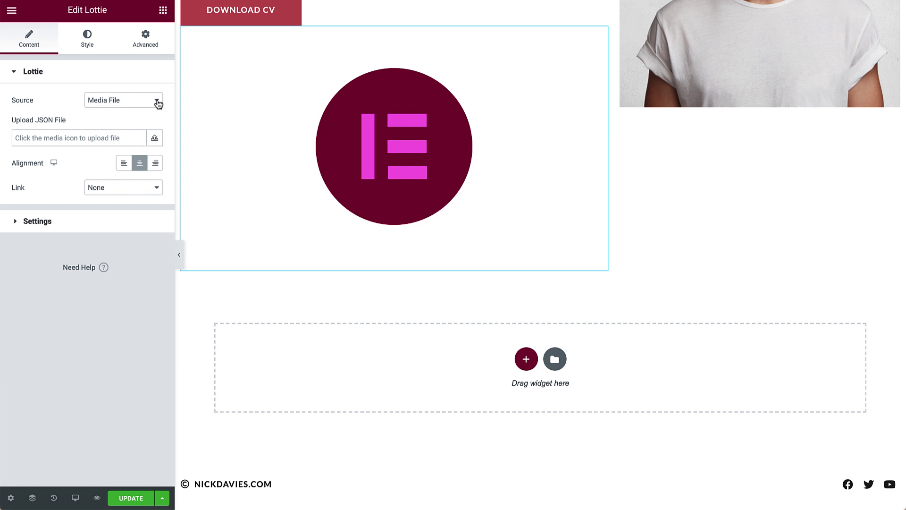
Keep Media File as source, enable unfiltered uploads, and insert lottie-arrow.json into the Lottie widget.
left_click(157, 101)
left_click(158, 101)
left_click(155, 139)
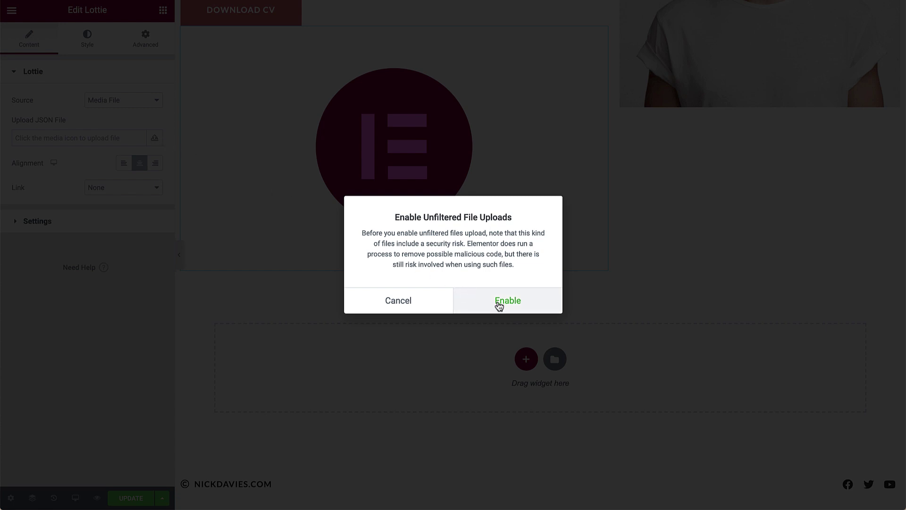
left_click(497, 301)
left_click_drag(497, 301, 468, 238)
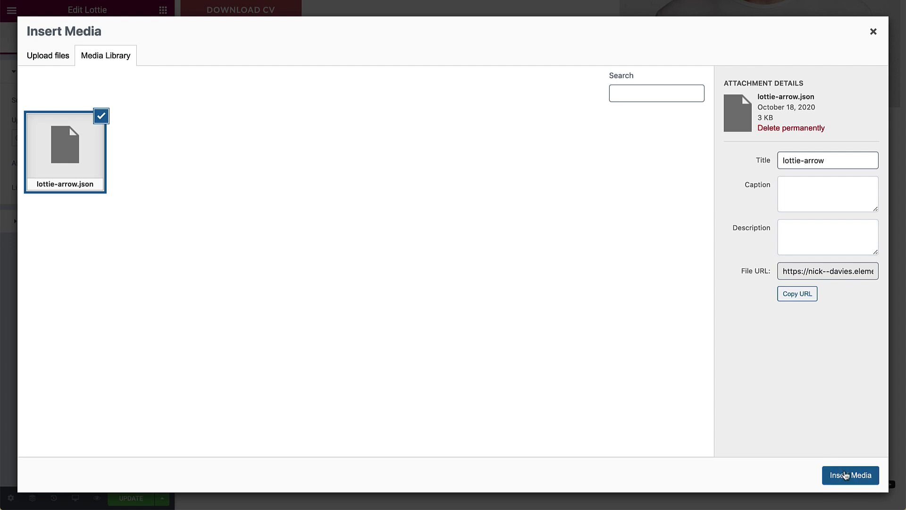
left_click(846, 475)
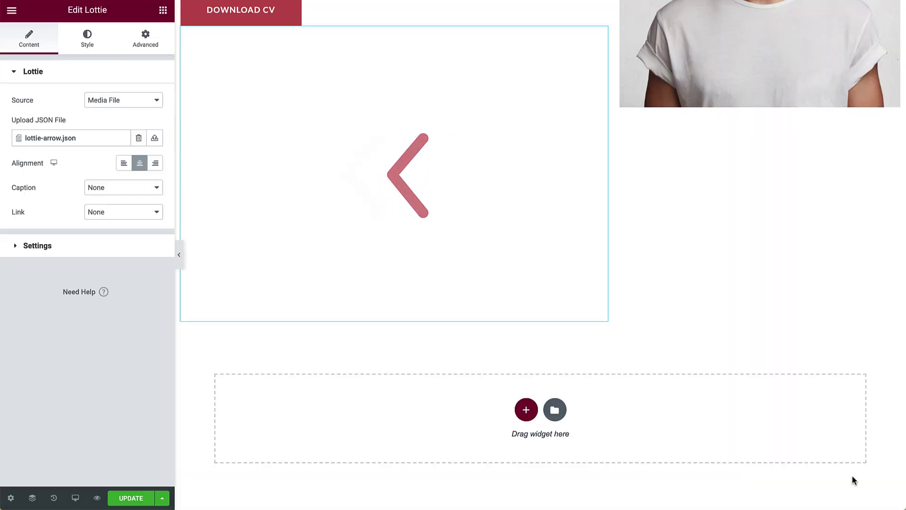
Turn on Loop for the Lottie animation and set its width to 16.
left_click(150, 246)
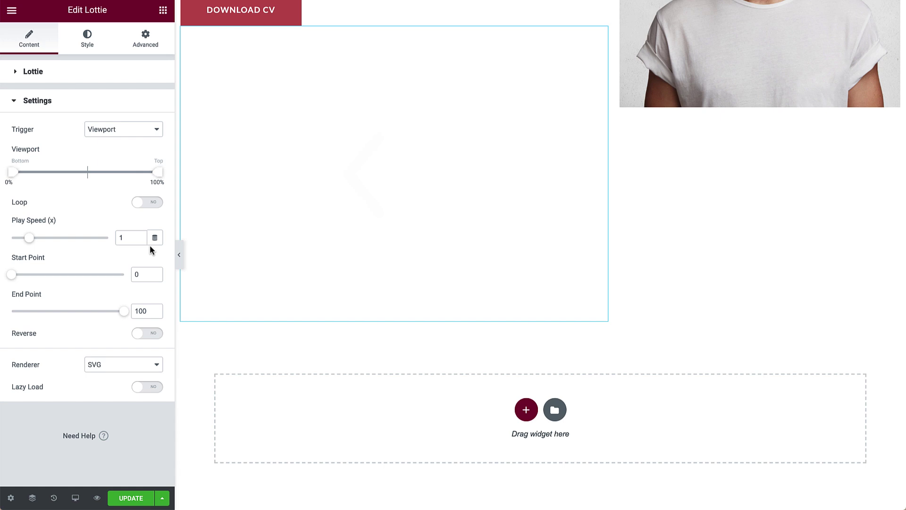
left_click(155, 203)
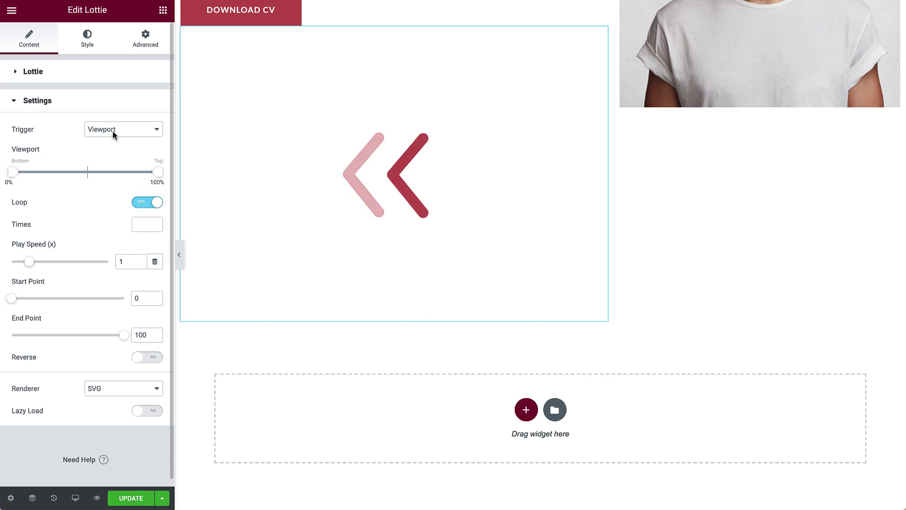
left_click(88, 40)
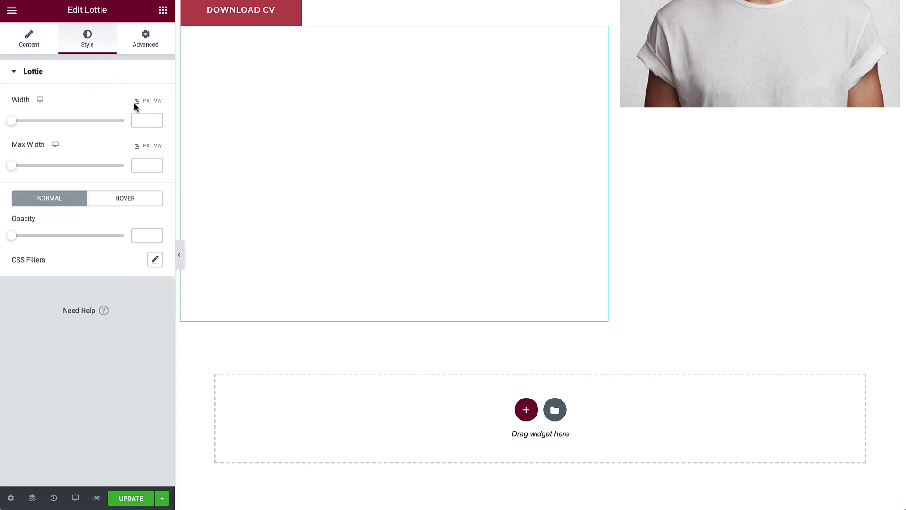
left_click(137, 121)
type("16")
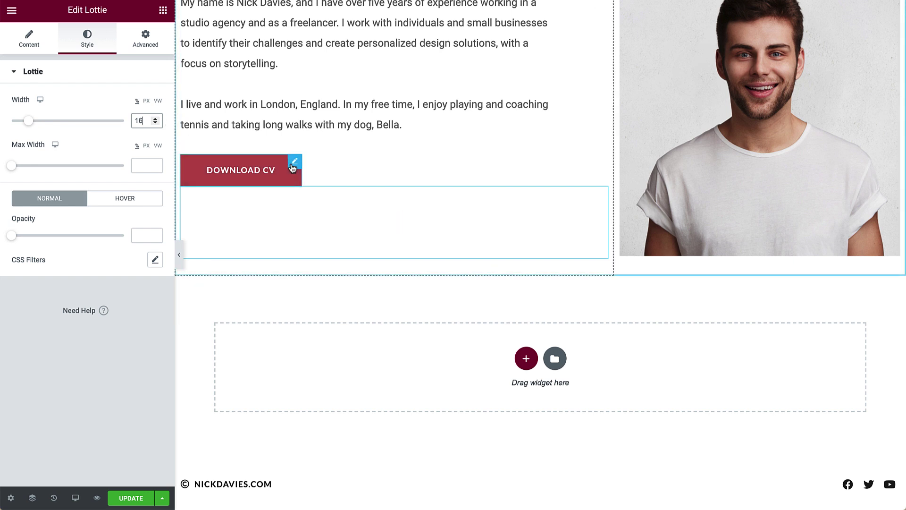
Set the Download CV button and Lottie arrow to Inline (auto) width under Positioning.
left_click(292, 166)
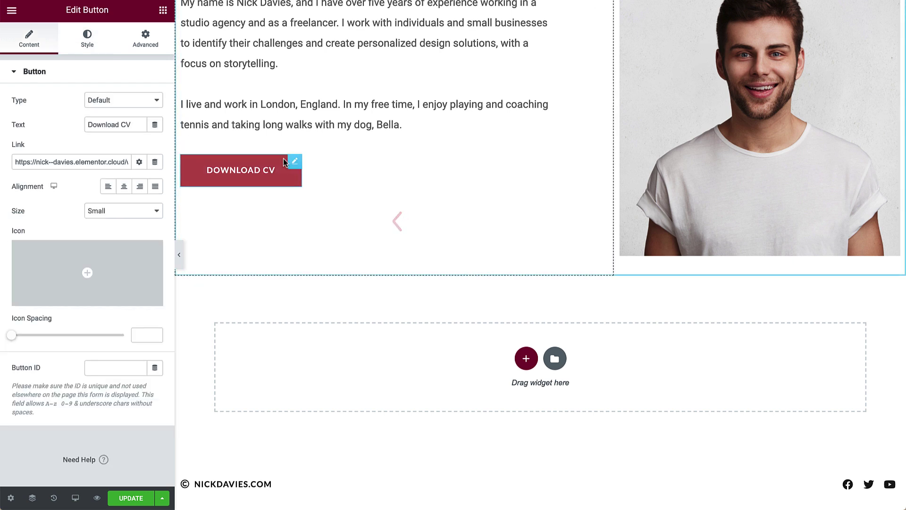
left_click(147, 46)
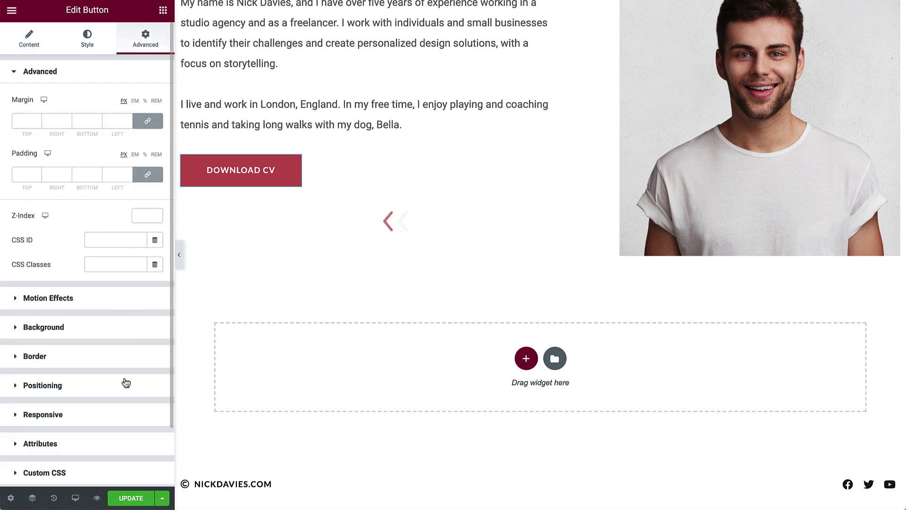
left_click(127, 385)
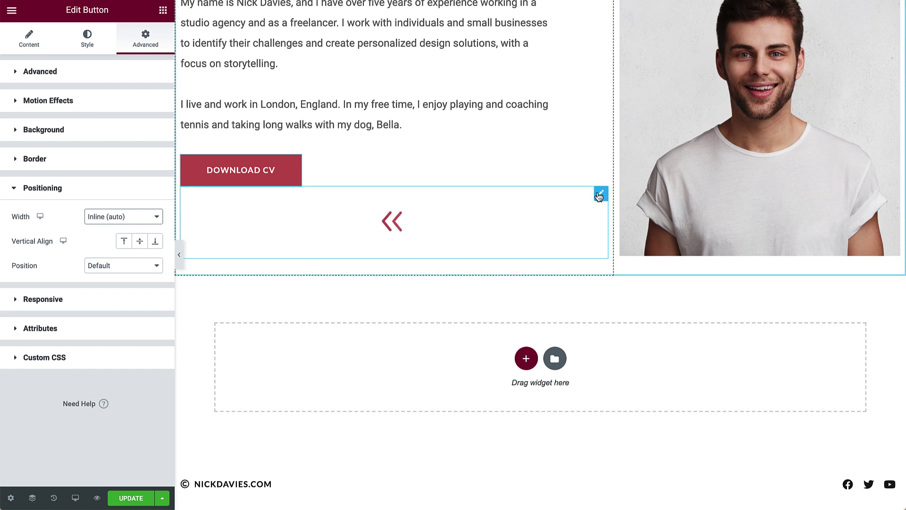
left_click(599, 195)
left_click(146, 39)
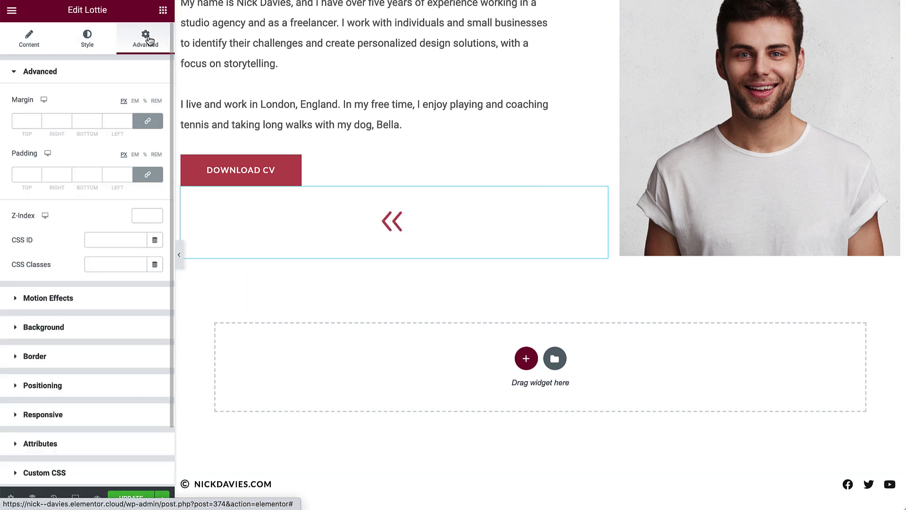
left_click(143, 386)
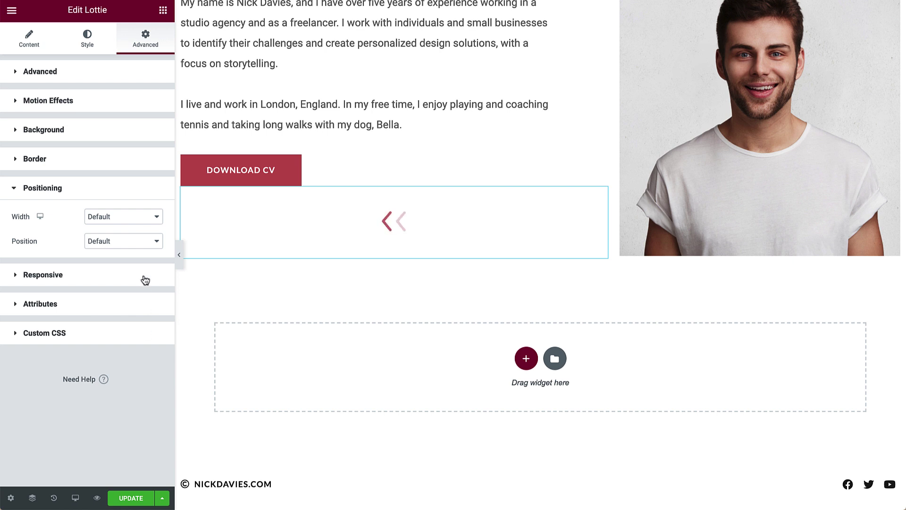
left_click(142, 216)
left_click(147, 237)
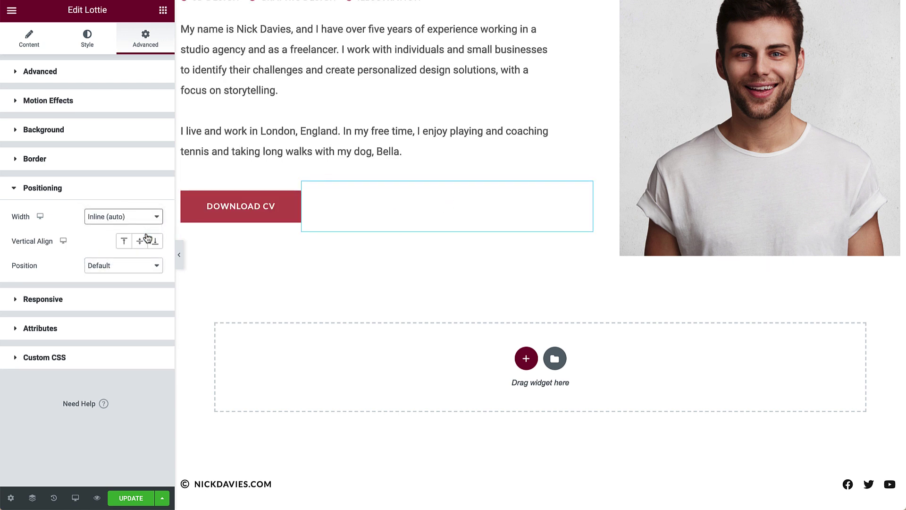
Align the Lottie arrow to the left.
left_click(29, 42)
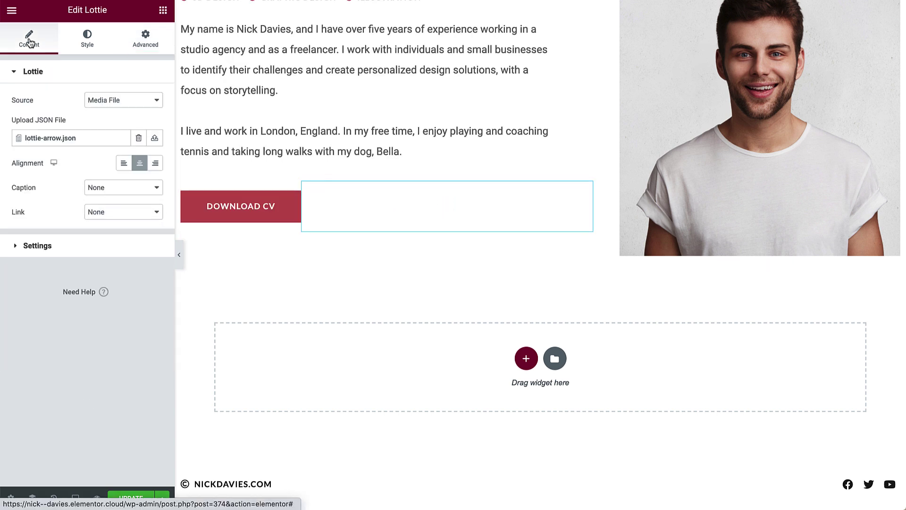
left_click(123, 163)
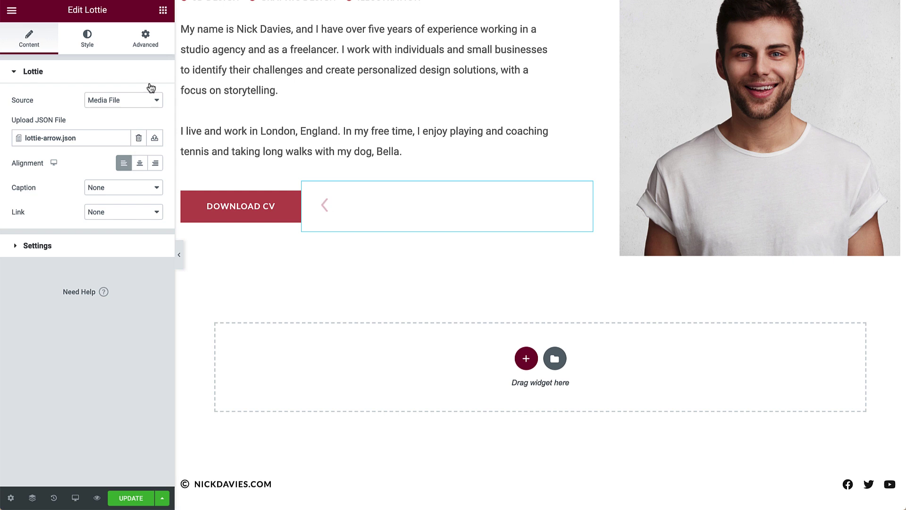
left_click(163, 10)
Add a 50 px Spacer and reorder it below the Lottie arrow in Navigator.
type("spa")
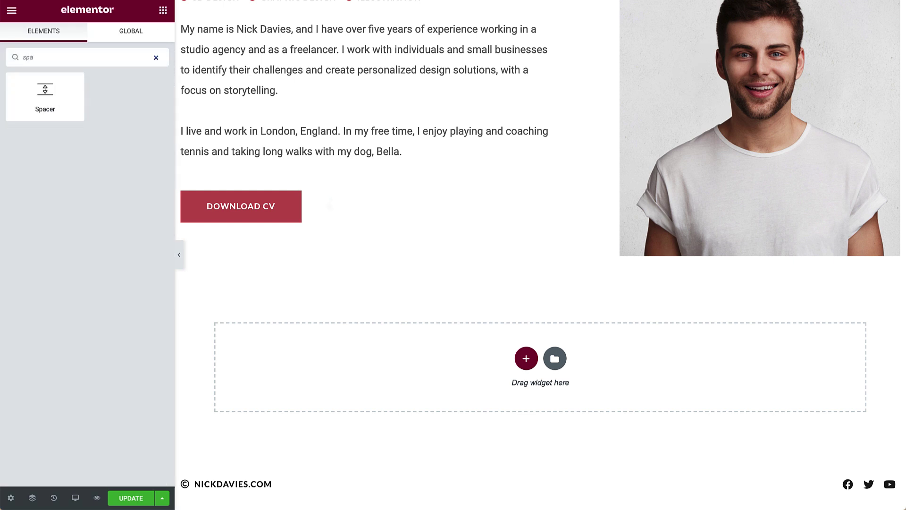
left_click_drag(46, 92, 210, 214)
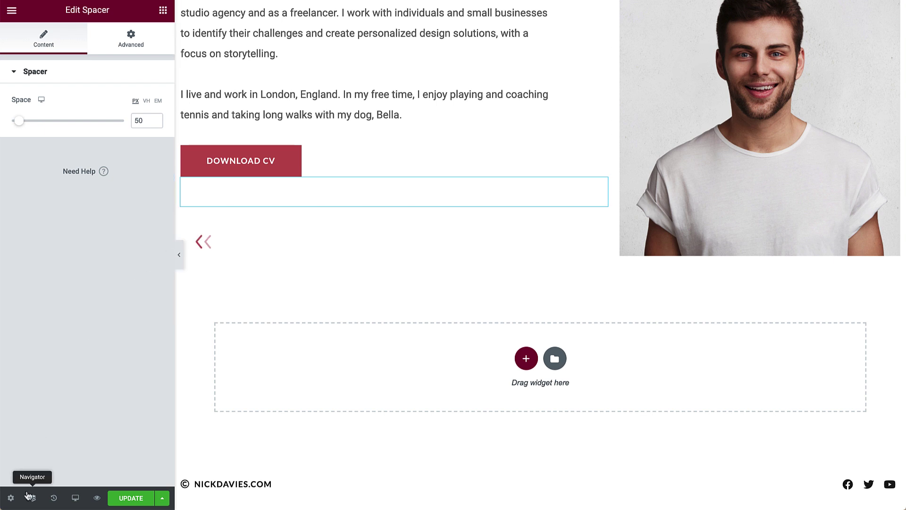
left_click(29, 497)
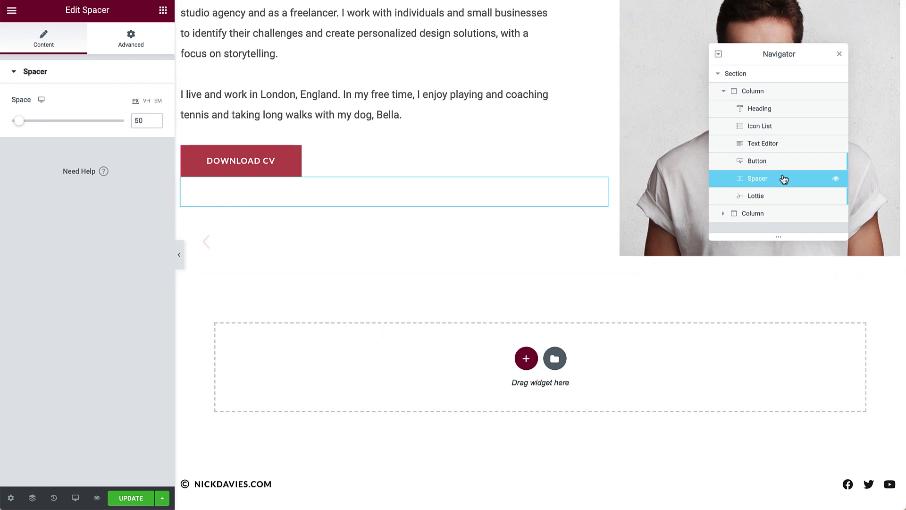
left_click_drag(783, 179, 786, 203)
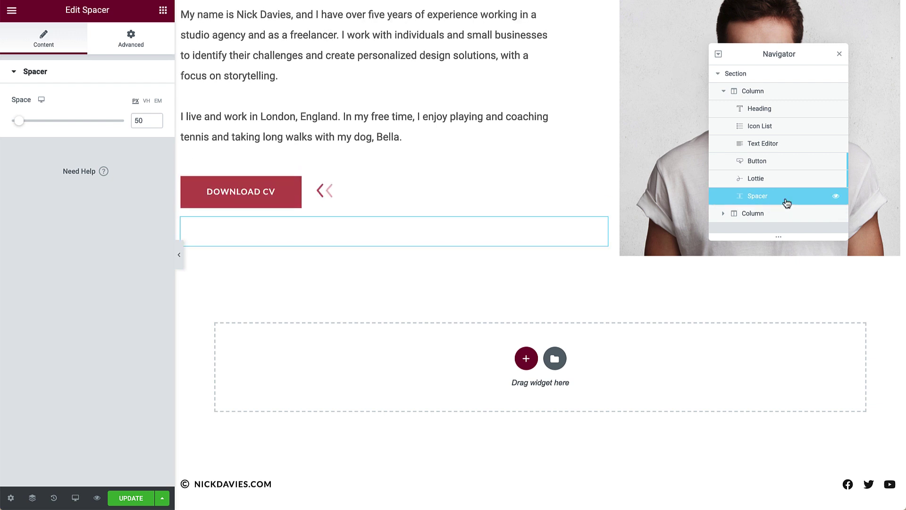
left_click(839, 54)
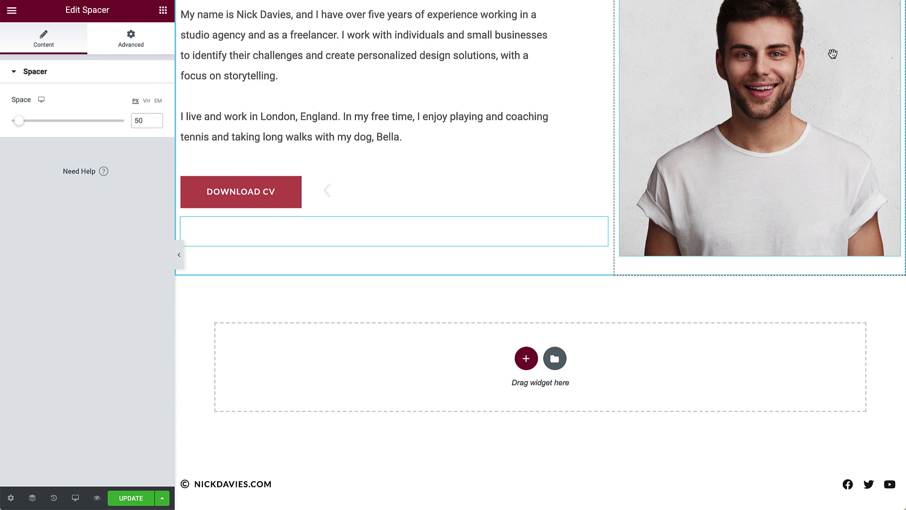
left_click(162, 11)
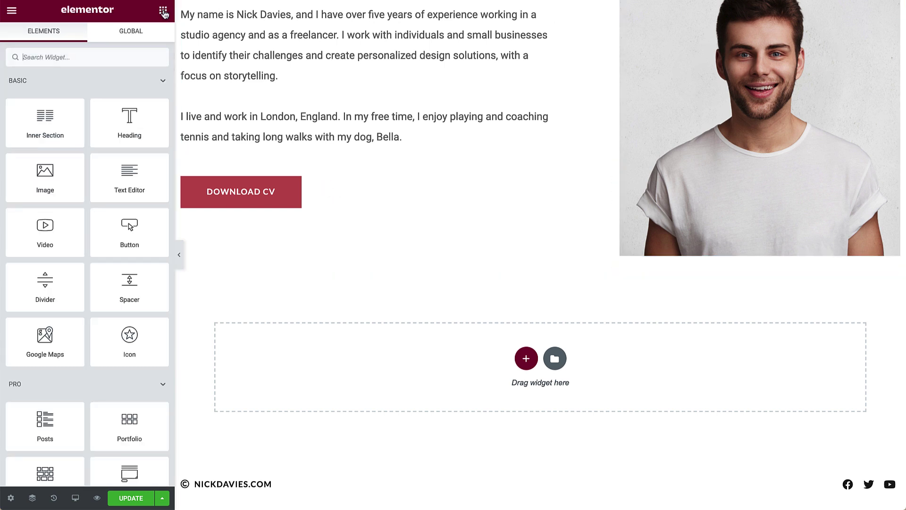
Add a Divider below the Download CV button with the label text 'Testimonials'.
left_click(144, 54)
type("div")
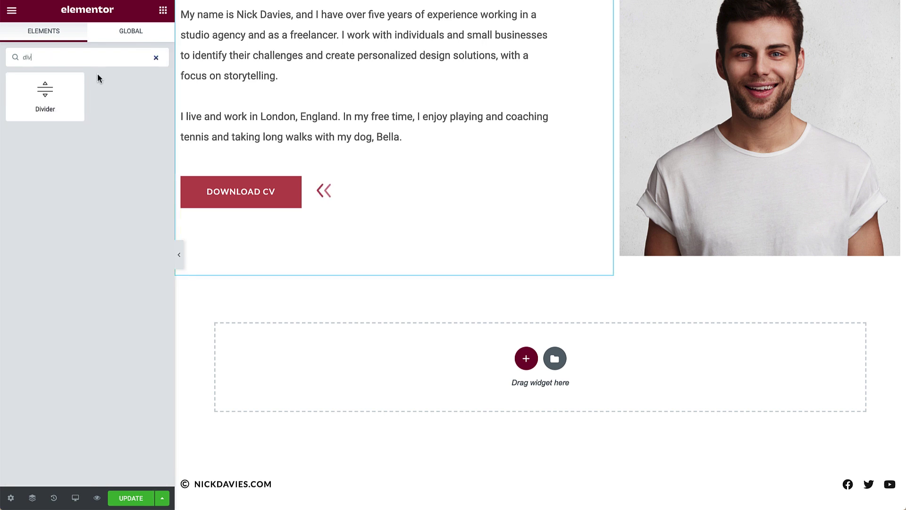
left_click_drag(66, 88, 338, 246)
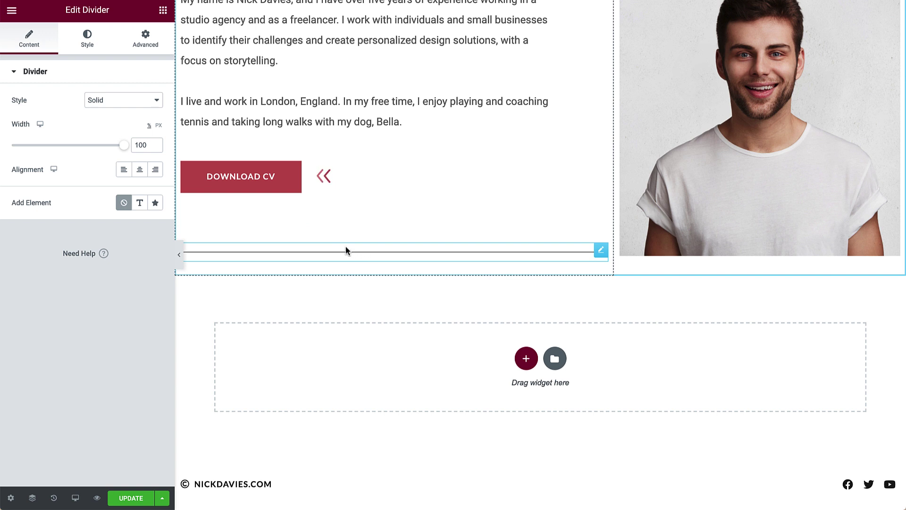
left_click(139, 202)
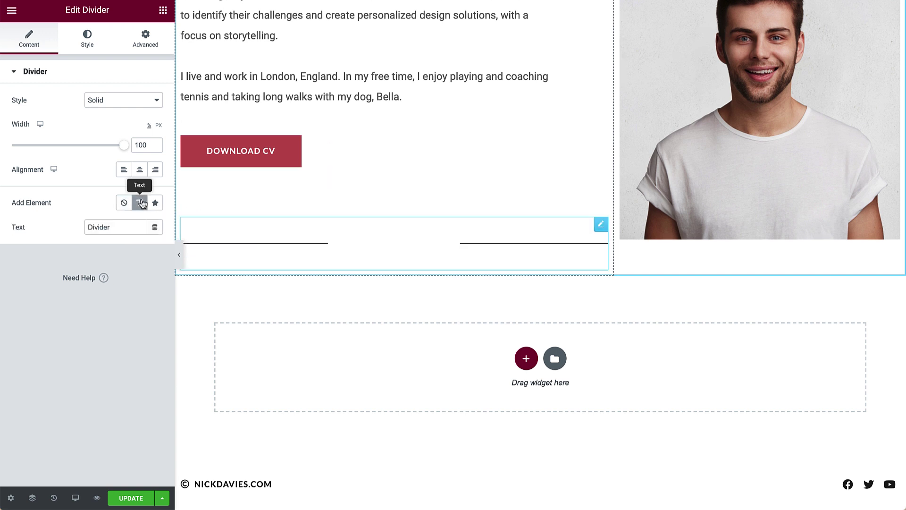
double_click(141, 226)
type("Testimonials")
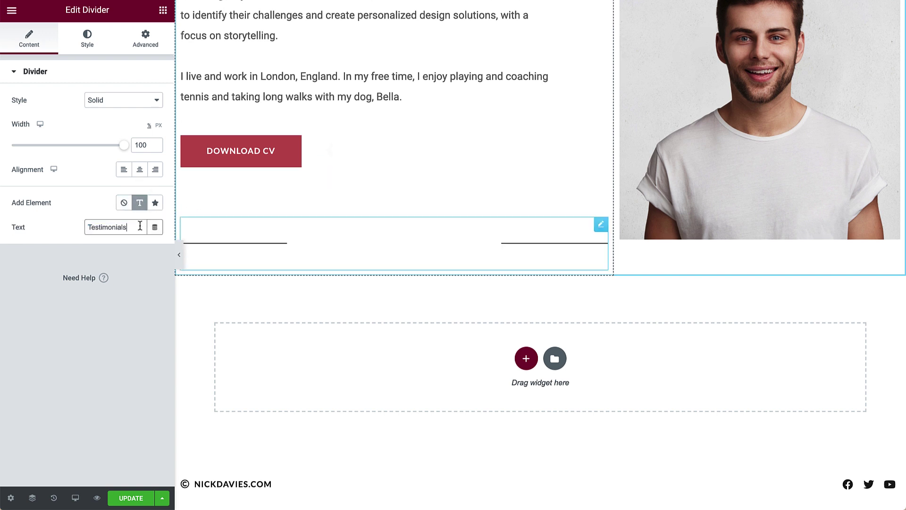
Colour the divider line and label Accent, and give the label Accent Text typography.
left_click(88, 40)
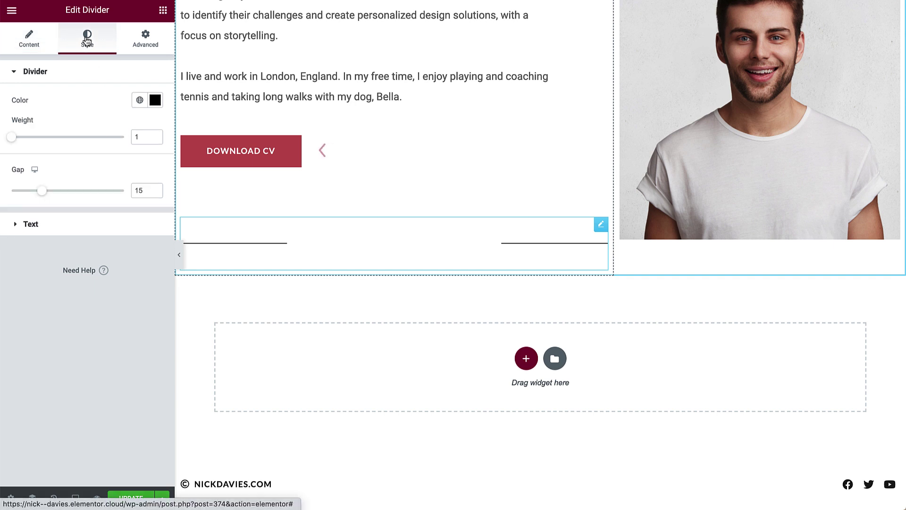
left_click(139, 99)
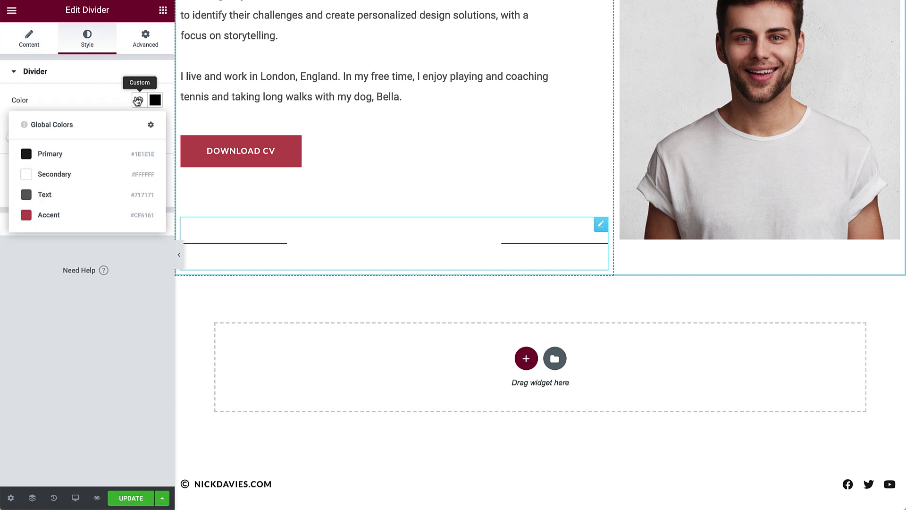
left_click(125, 217)
left_click(125, 218)
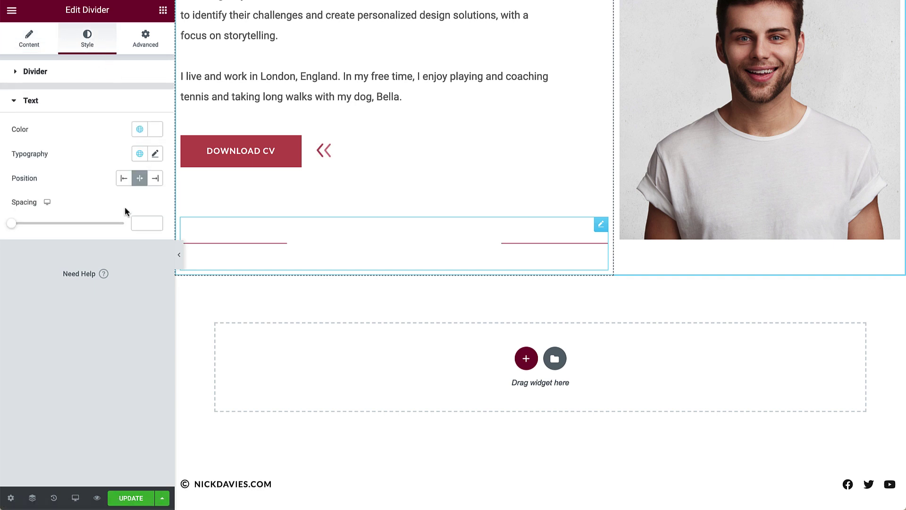
left_click(140, 130)
left_click(138, 243)
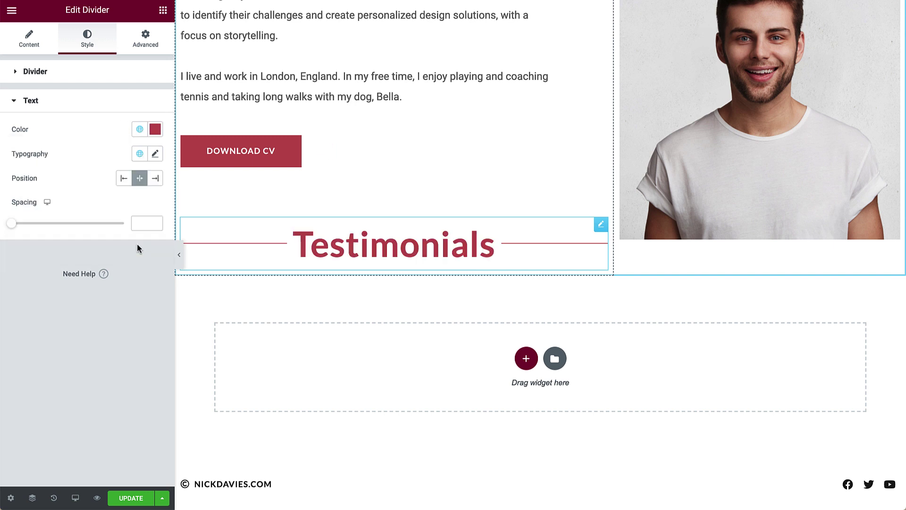
left_click(139, 153)
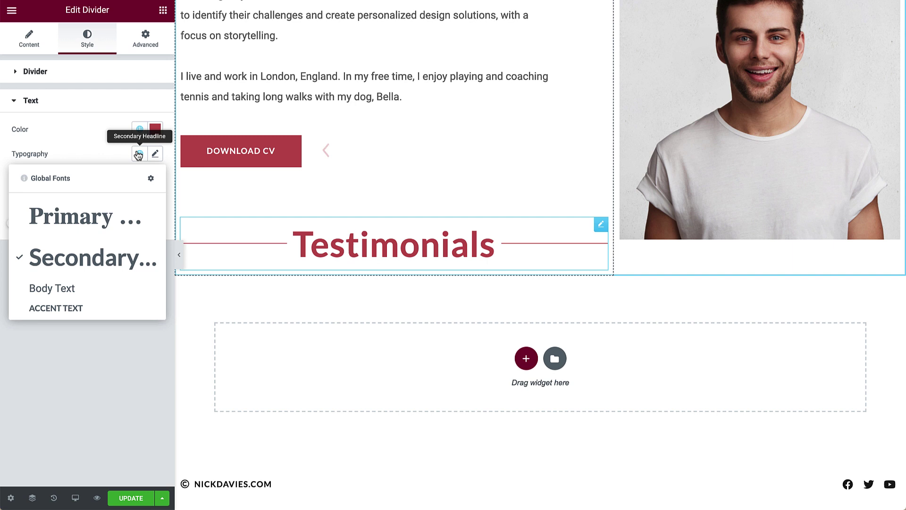
left_click(118, 306)
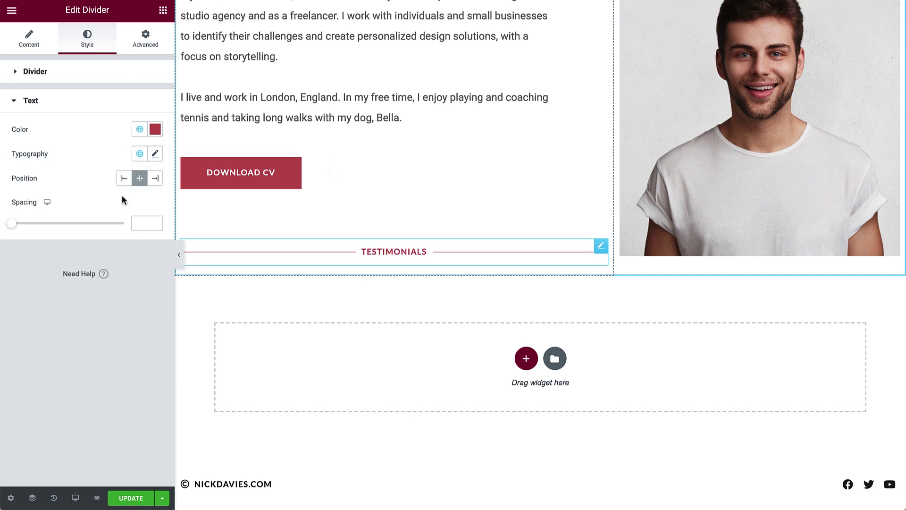
Position the TESTIMONIALS label at the left and set the divider's right padding to 100.
left_click(123, 179)
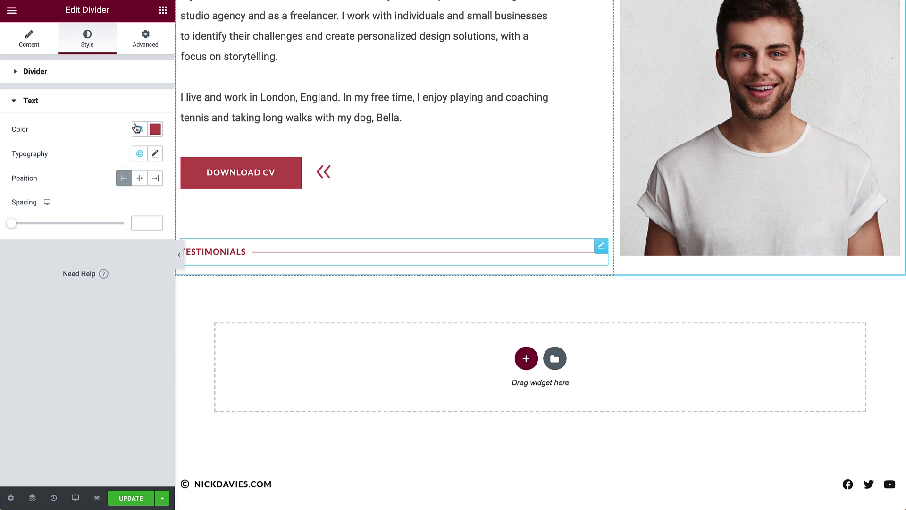
left_click(145, 40)
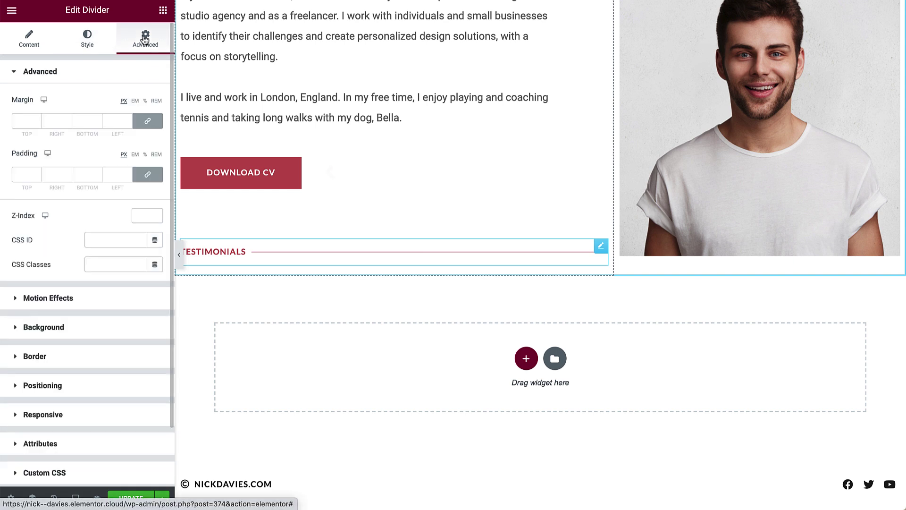
left_click(147, 175)
left_click(48, 174)
type("100")
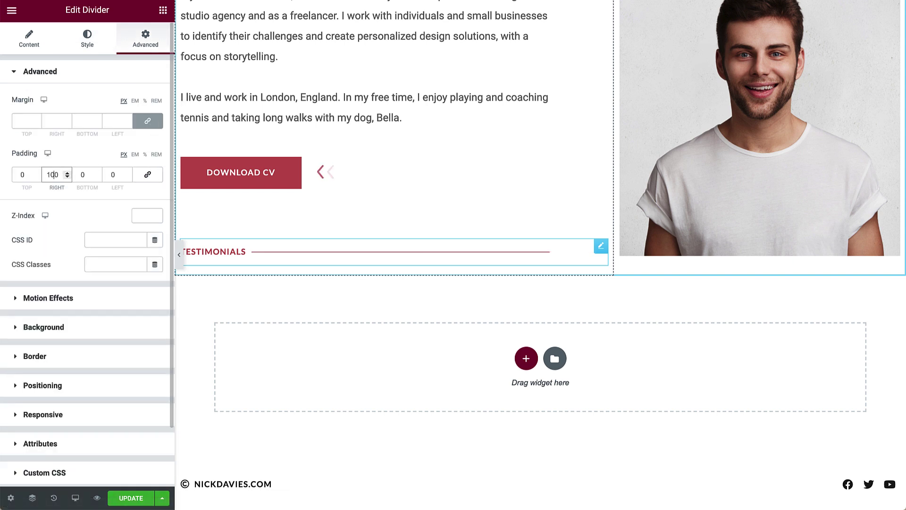
Search the widget library for 'test' to find testimonial widgets.
left_click(163, 9)
left_click(143, 57)
type("test")
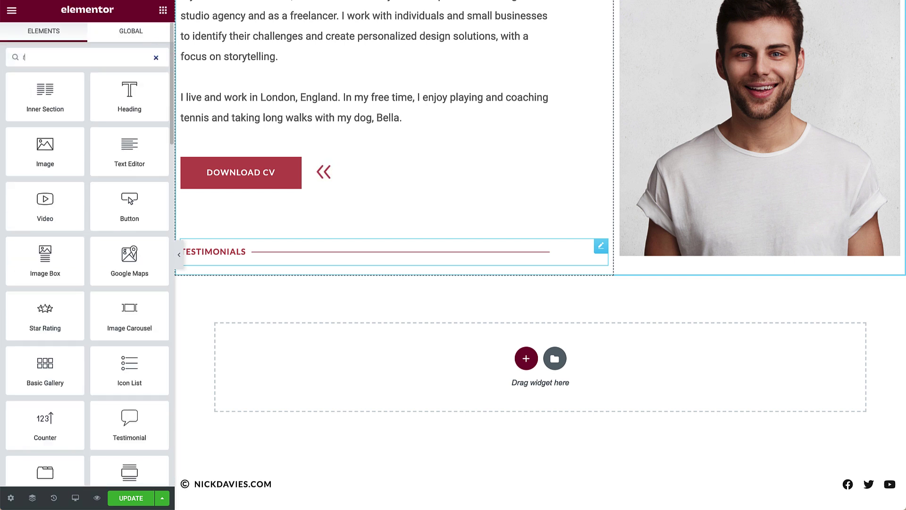
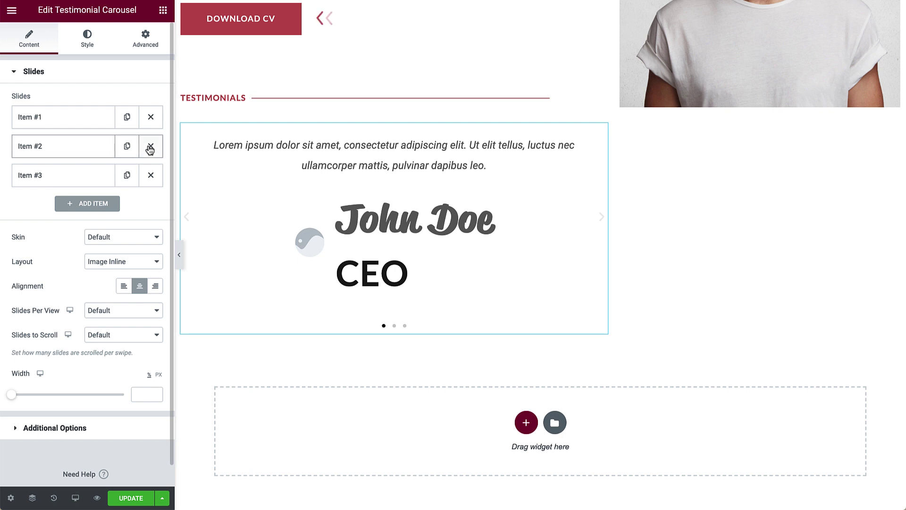
Delete two default slides, then give Item #1 a client quote with no image, name or CEO title.
left_click(149, 146)
left_click(150, 146)
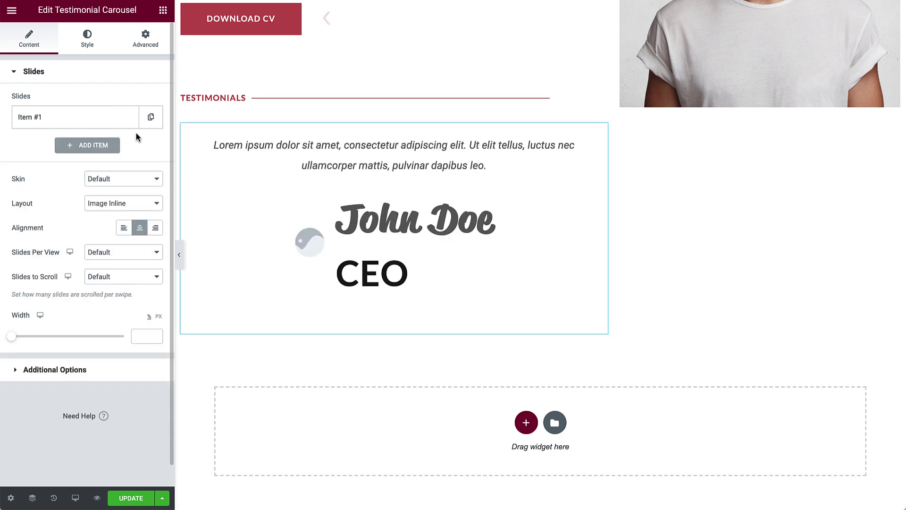
left_click(126, 118)
key("ctrl+a")
type("Client Maria D. says: I love your work!")
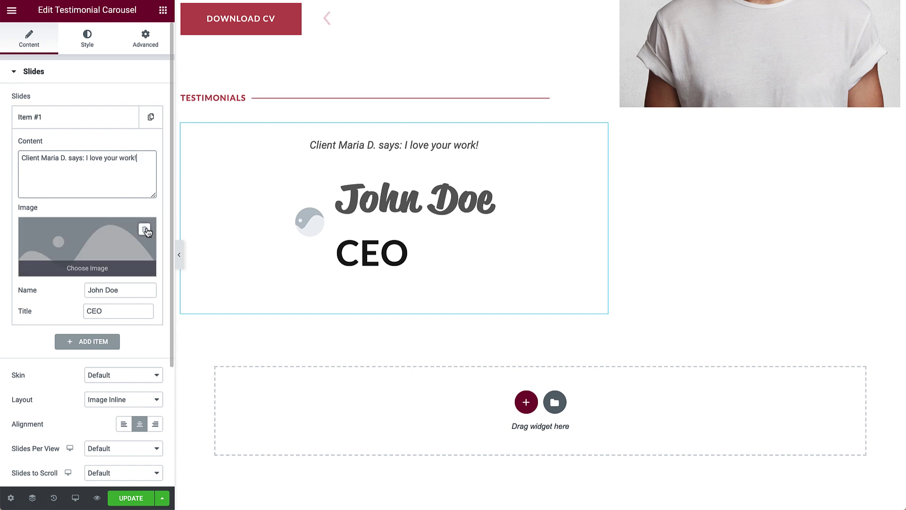
left_click(145, 230)
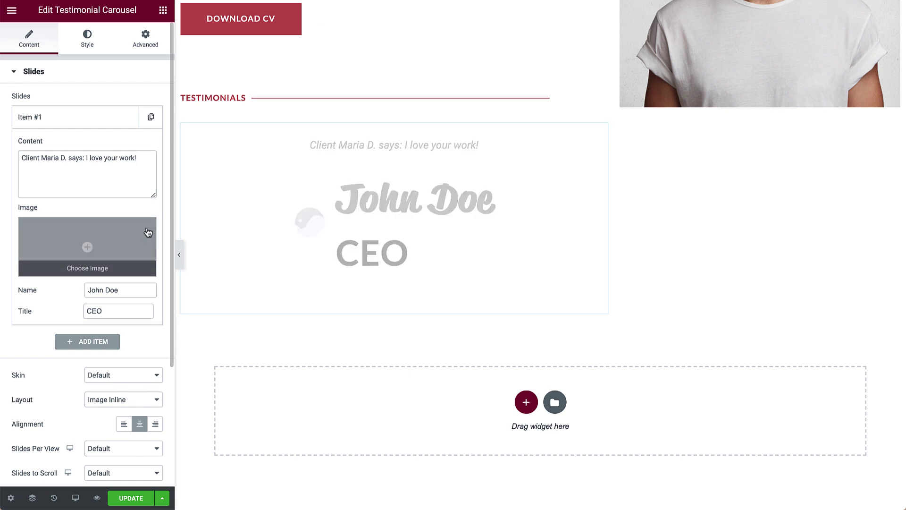
triple_click(138, 290)
key("BackSpace")
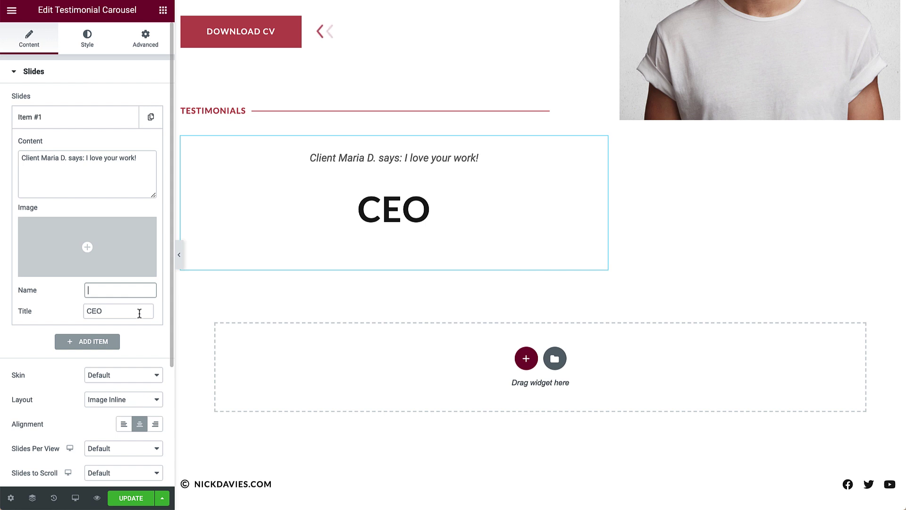
double_click(139, 313)
key("BackSpace")
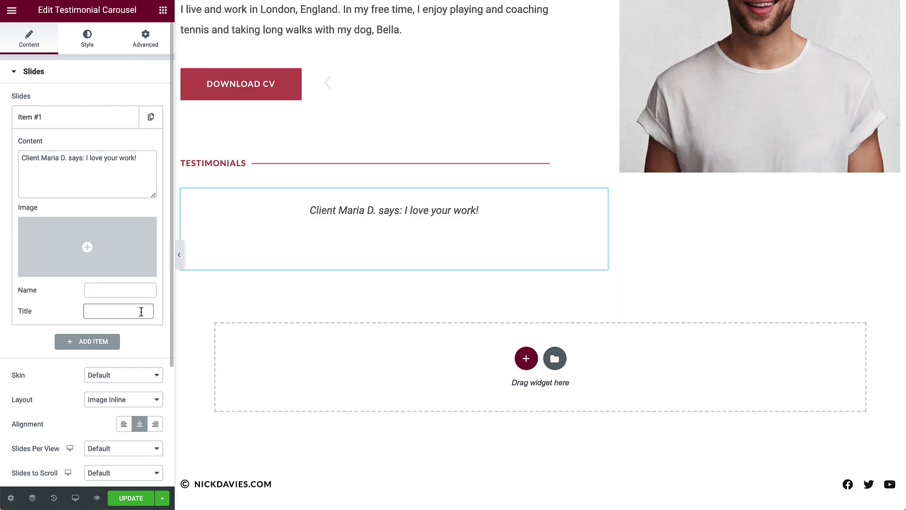
left_click(118, 122)
Duplicate the first slide twice and paste a different client quote into the second and third slides.
left_click(150, 121)
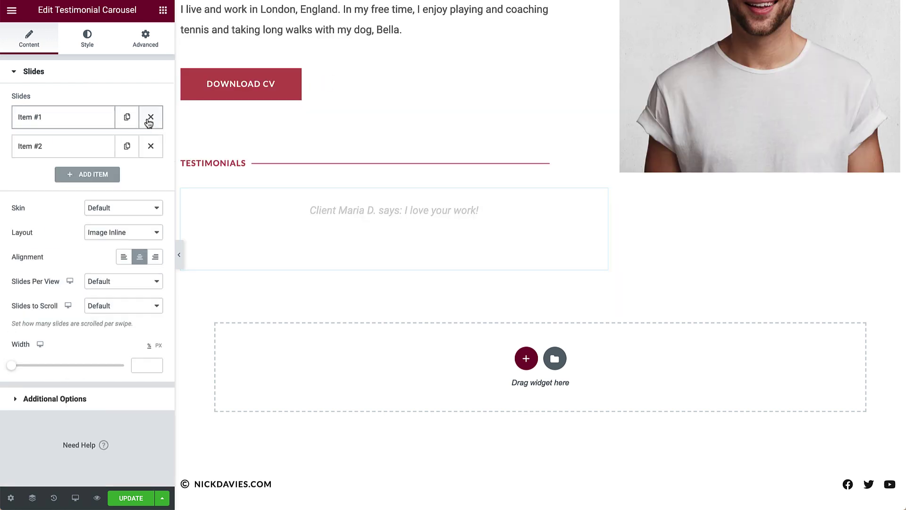
left_click(127, 146)
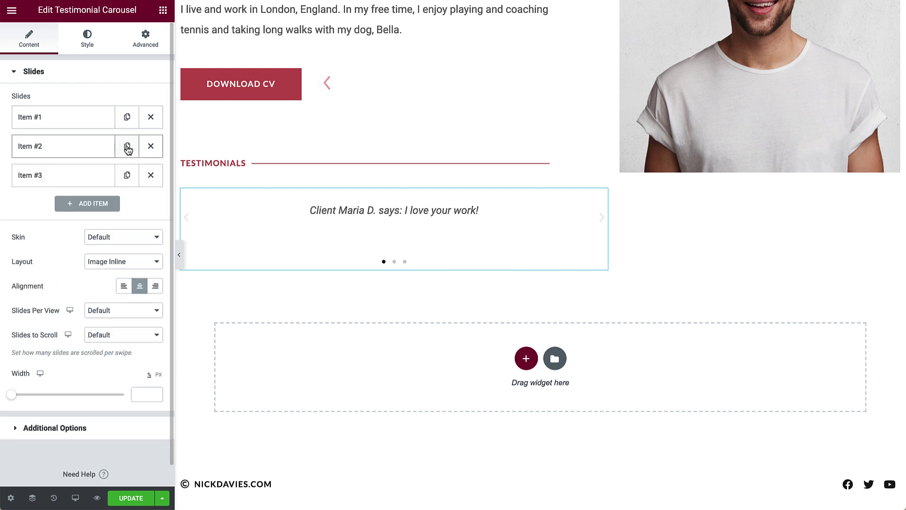
left_click(94, 148)
triple_click(132, 184)
type("Client Mark S. says: Nick transformed my website!")
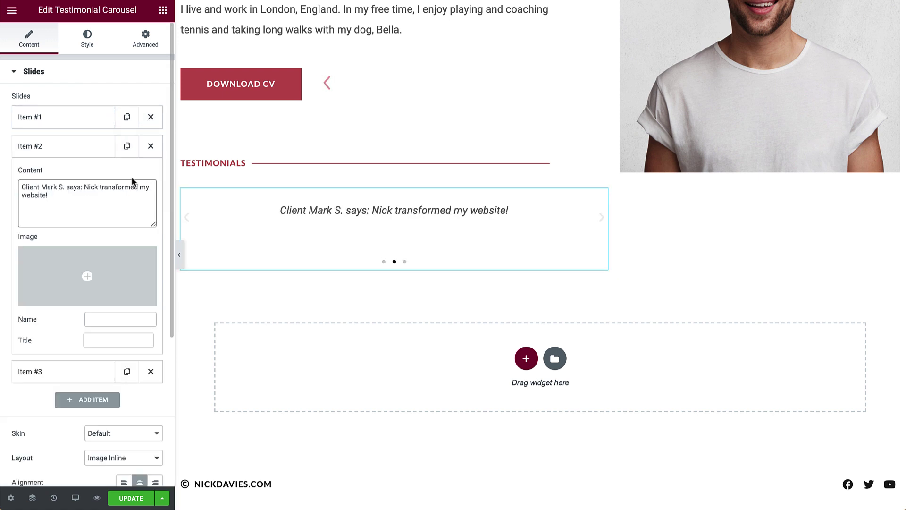
left_click(93, 148)
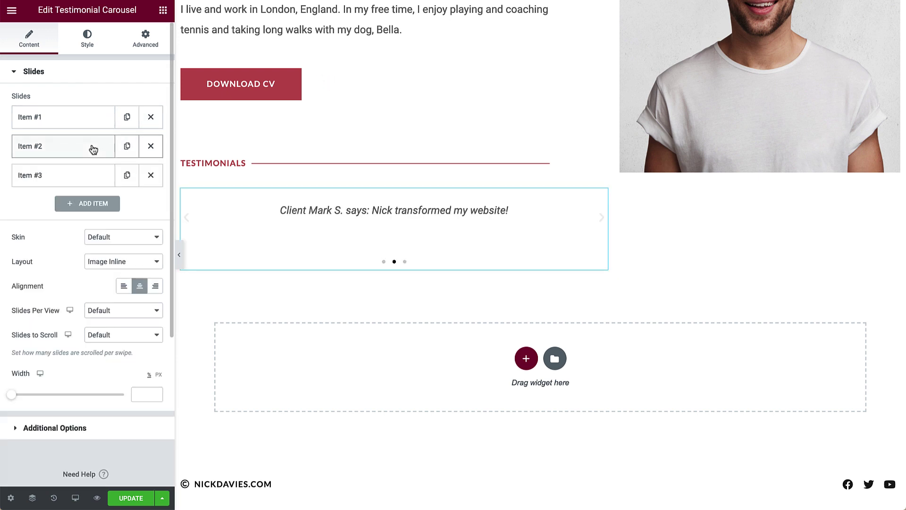
left_click(93, 175)
triple_click(143, 217)
type("Client Sara D. says: Can't wait to work together again.")
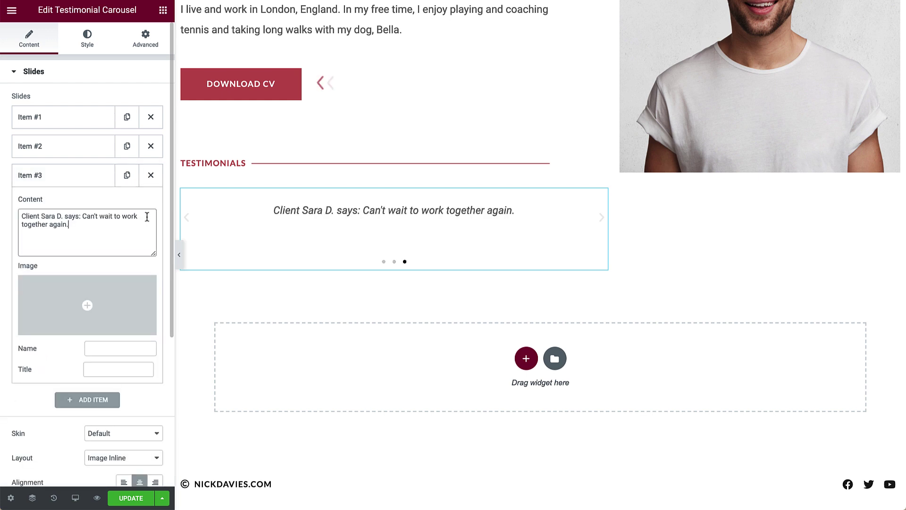
Set the testimonial layout to Image Right with left alignment.
scroll(147, 220, "down", 5)
scroll(148, 222, "down", 1)
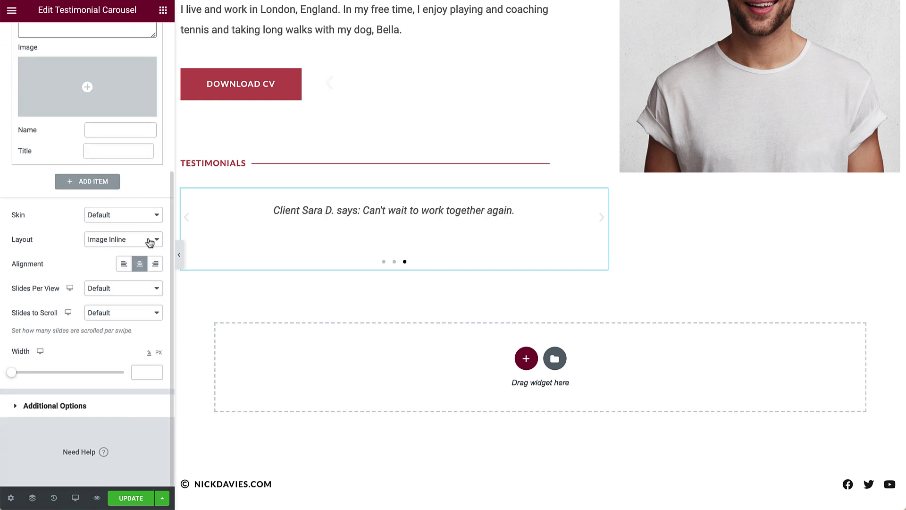
left_click(148, 239)
left_click(146, 279)
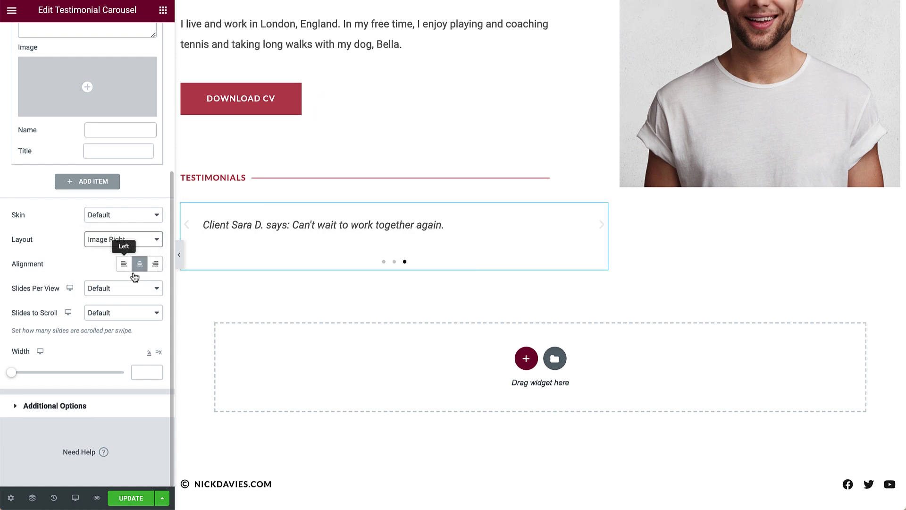
left_click(123, 264)
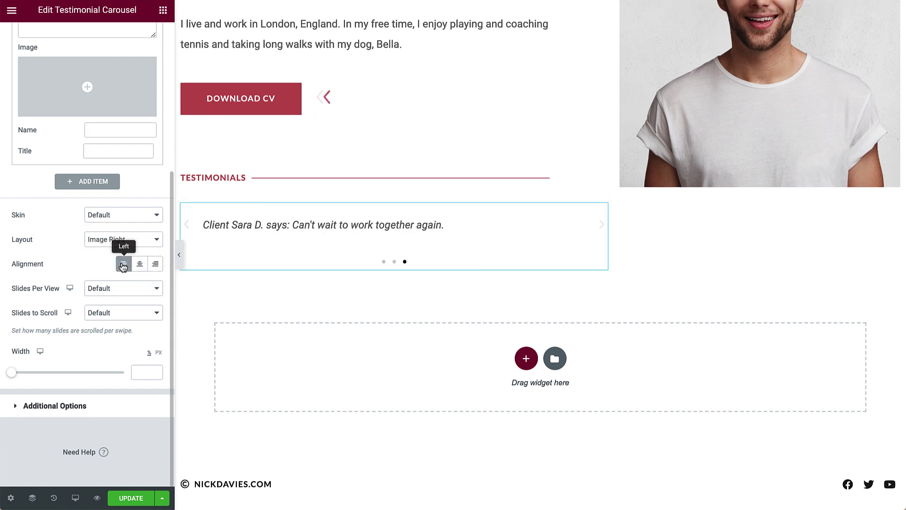
Set the carousel pagination to None to hide the dots.
left_click(126, 405)
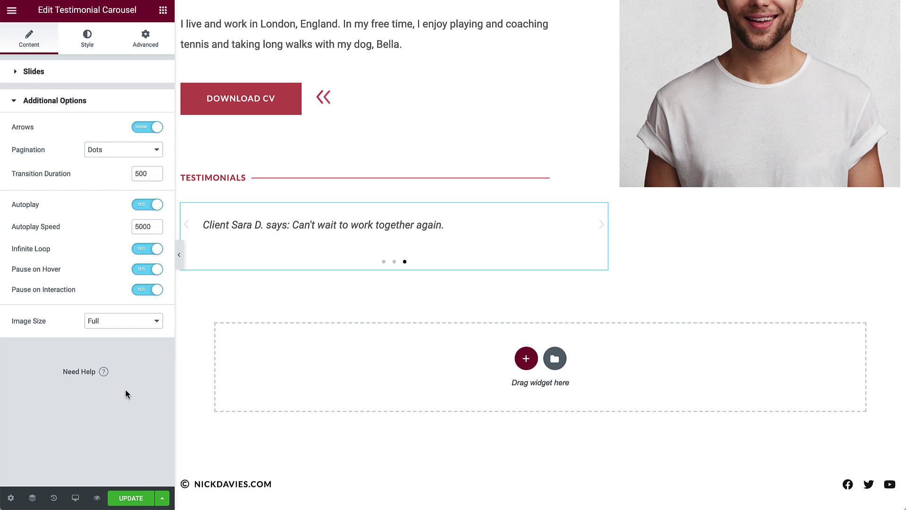
left_click(150, 154)
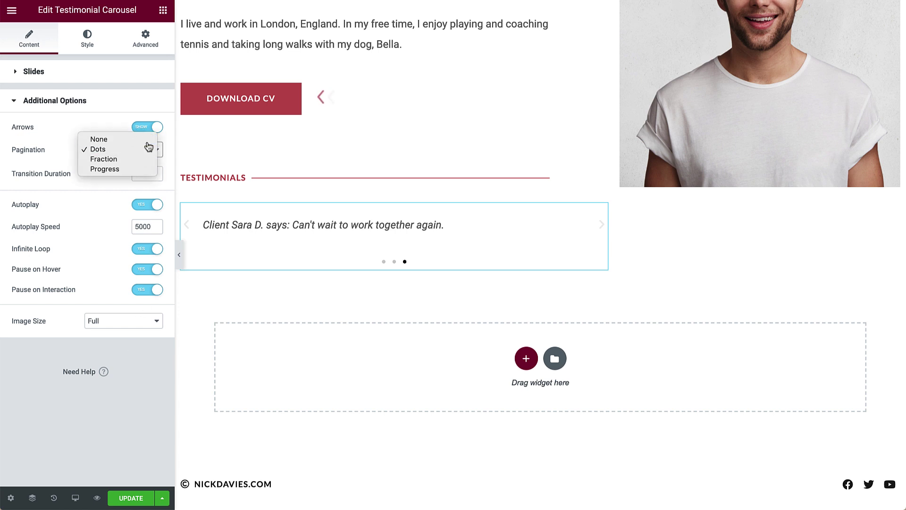
left_click(148, 142)
Give the slides 40 px left padding.
left_click(88, 39)
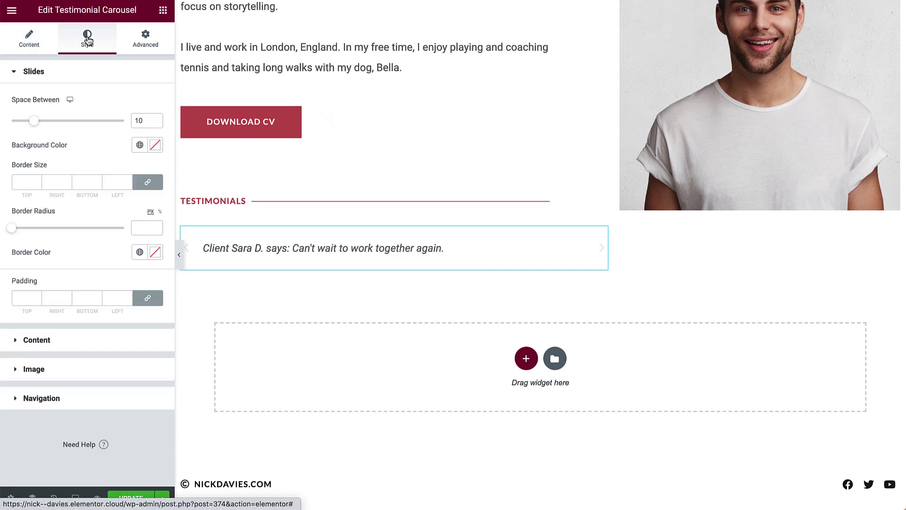
left_click(147, 296)
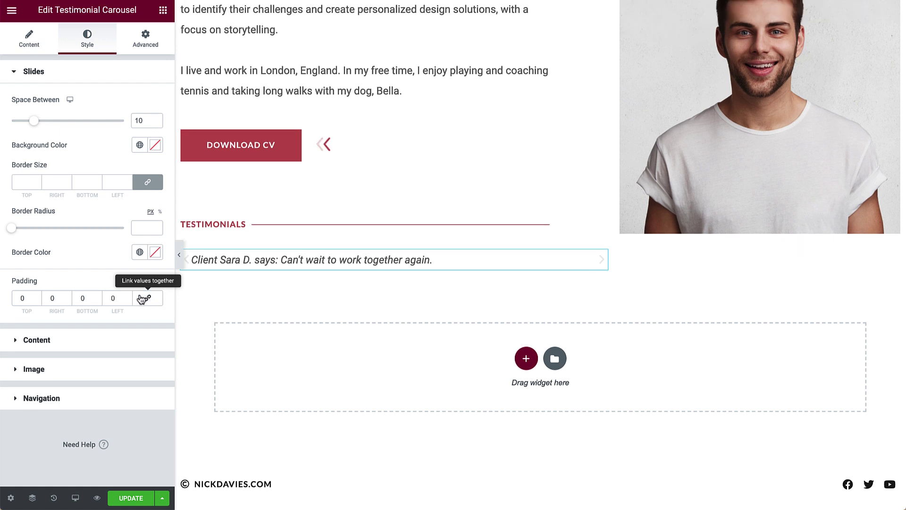
left_click(115, 298)
type("40")
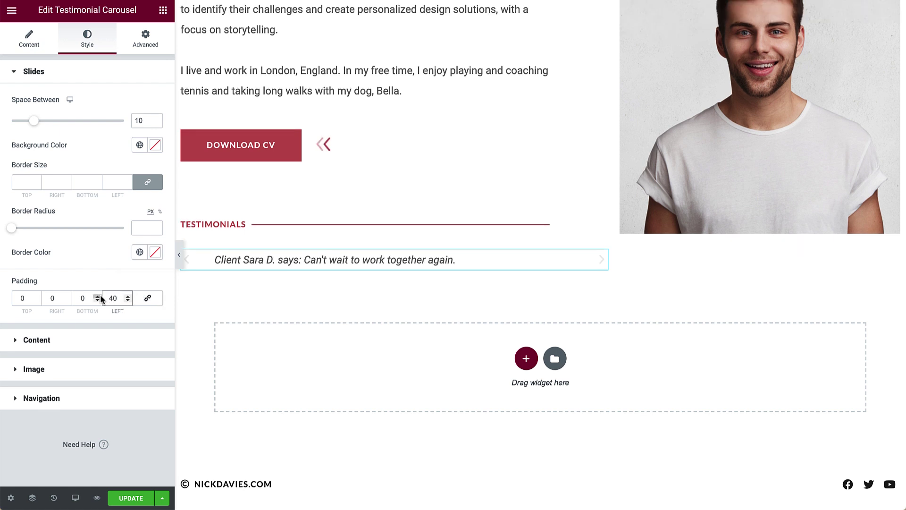
Colour the quote text with the Primary global colour and set its size to 15.
left_click(105, 340)
left_click(139, 174)
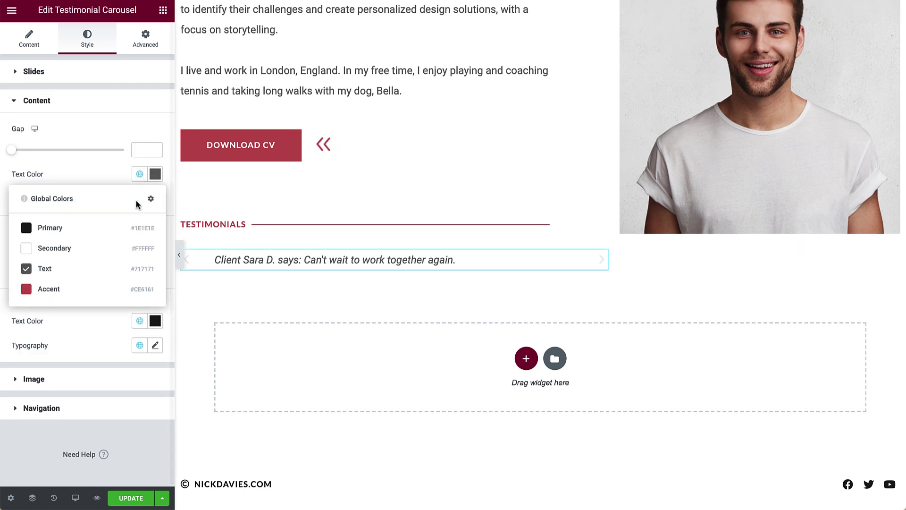
left_click(137, 226)
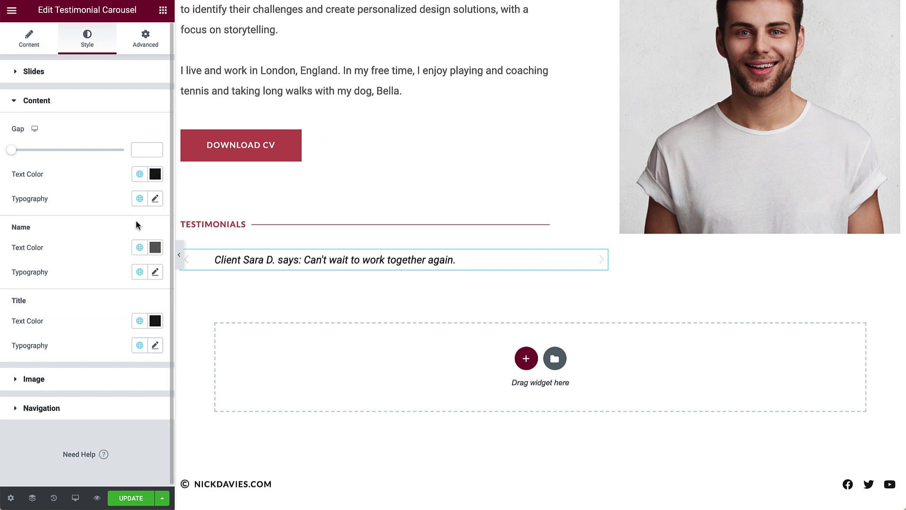
left_click(155, 198)
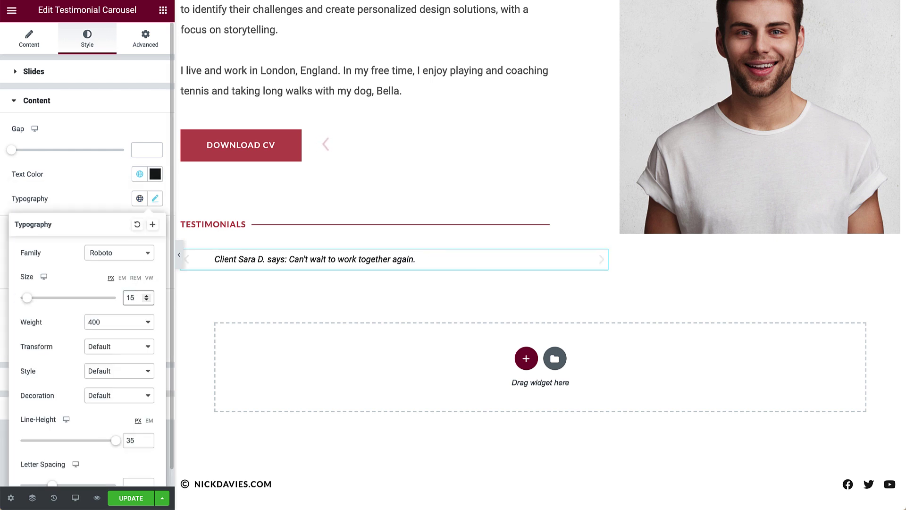
left_click(156, 198)
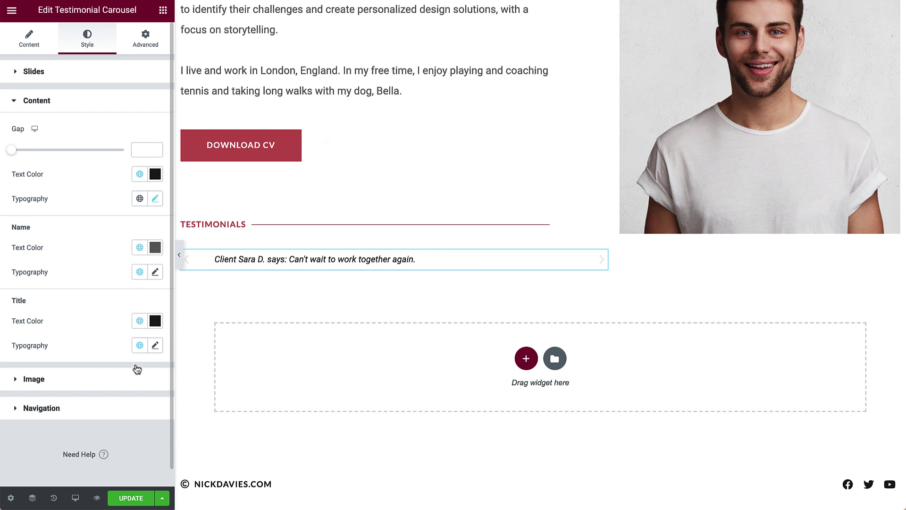
Colour the navigation arrows with the Accent global colour.
left_click(137, 408)
left_click(140, 240)
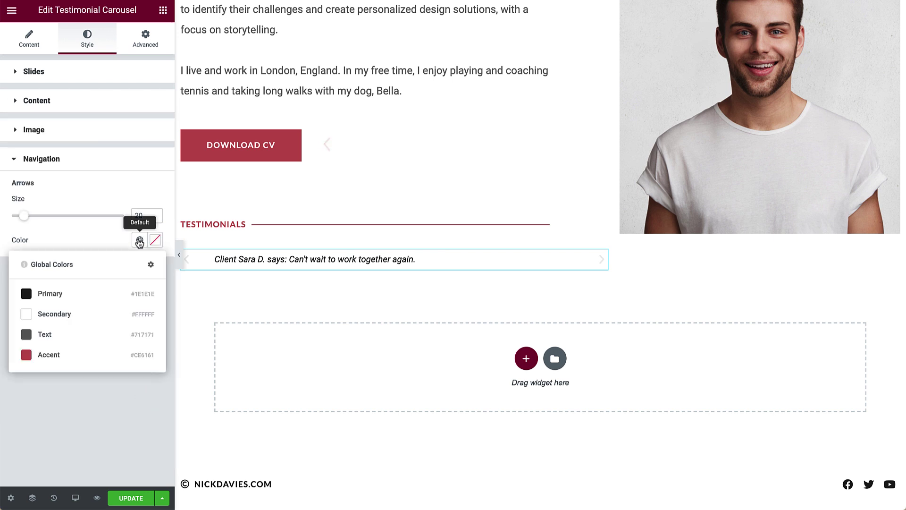
left_click(131, 354)
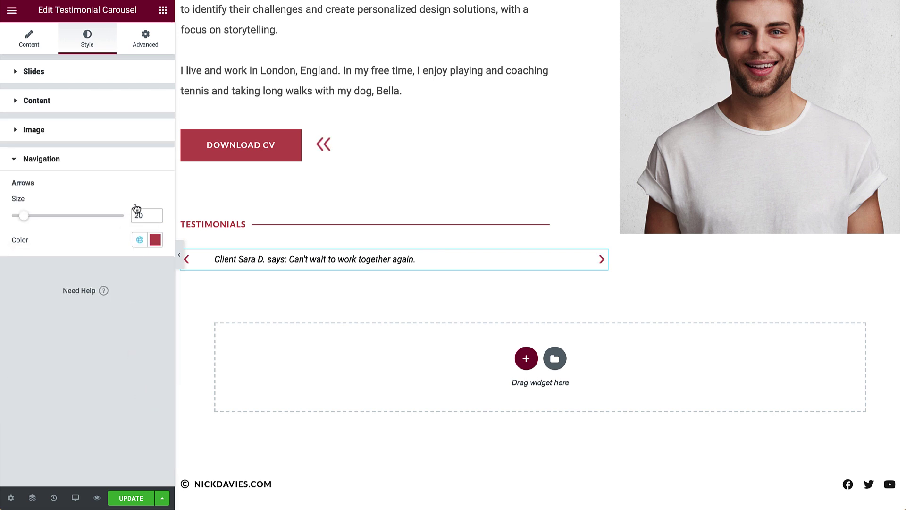
Give the carousel widget 100 px right padding under Advanced.
left_click(146, 38)
left_click(151, 175)
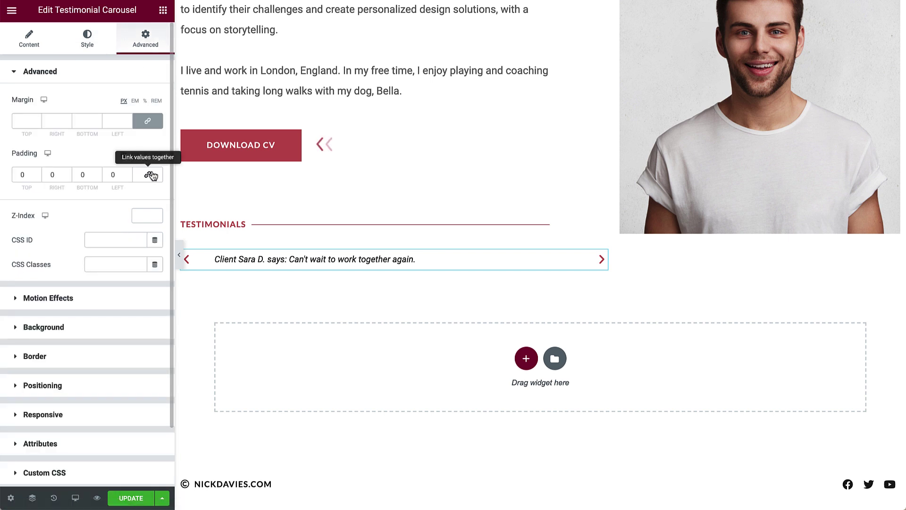
left_click(47, 175)
type("100")
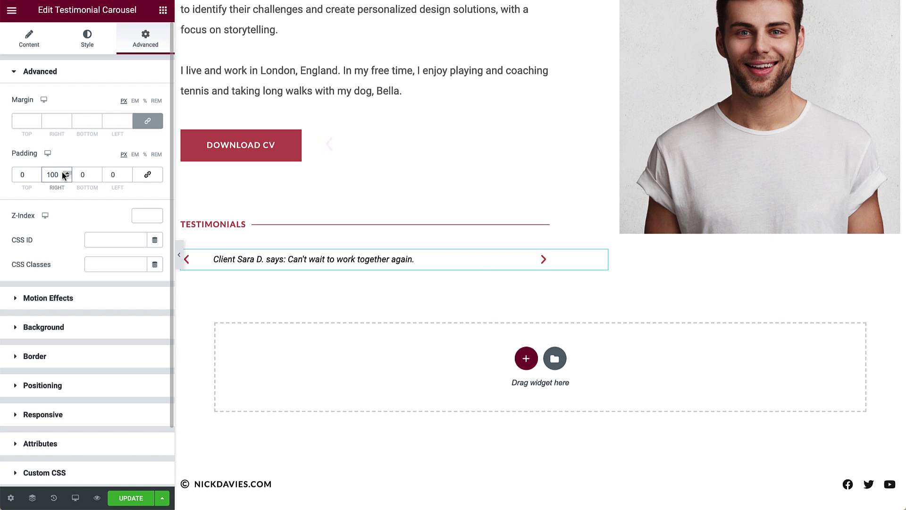
Duplicate the Testimonials divider and drag the copy to the top of the right column.
right_click(605, 220)
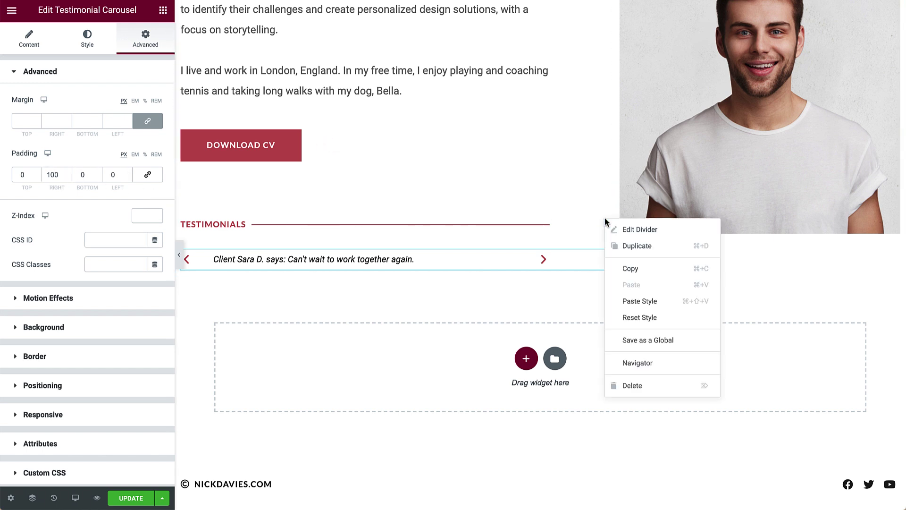
left_click(635, 246)
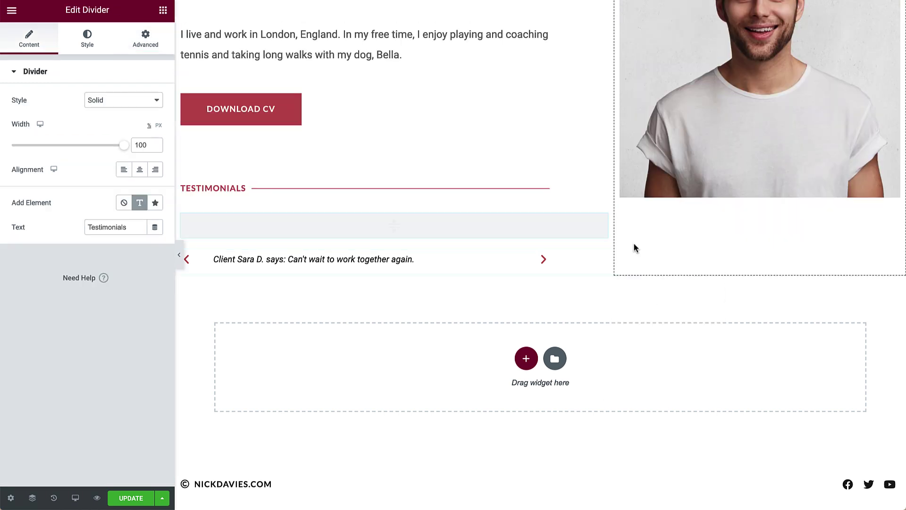
scroll(623, 246, "up", 2)
scroll(624, 246, "up", 2)
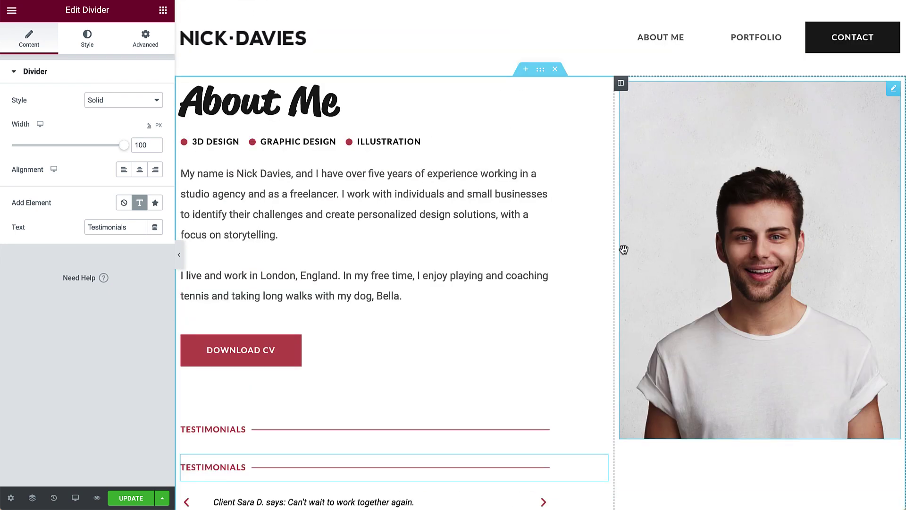
left_click_drag(601, 463, 718, 106)
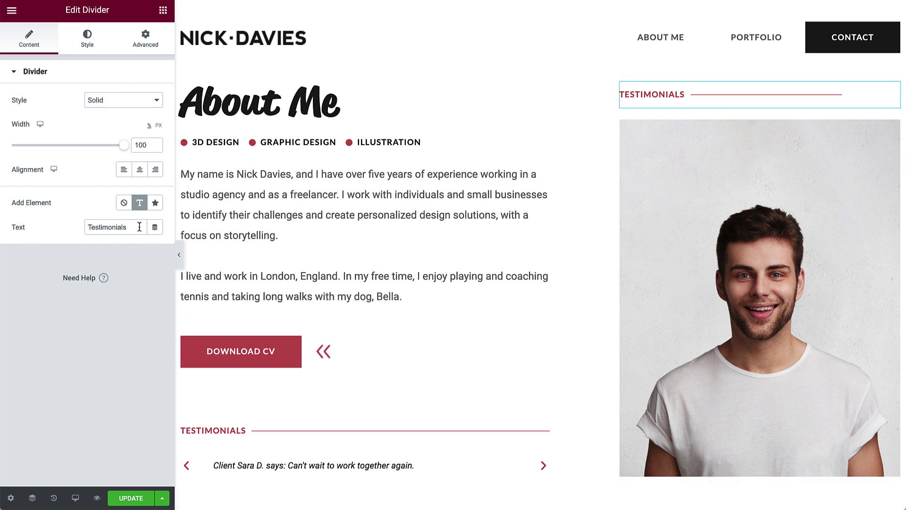
Relabel the divider 'Studio Snapshots' with 0 right padding, and delete the portrait photo.
double_click(107, 227)
type("Studio Snapshots")
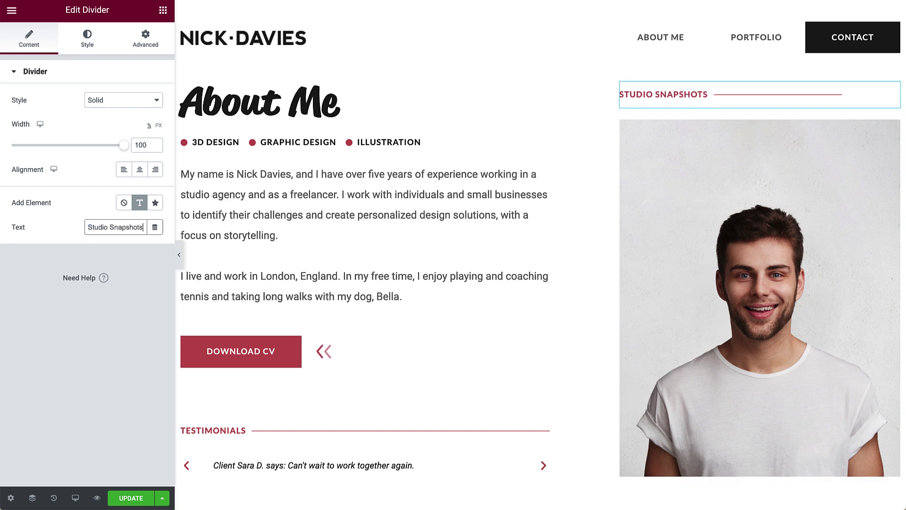
left_click(145, 40)
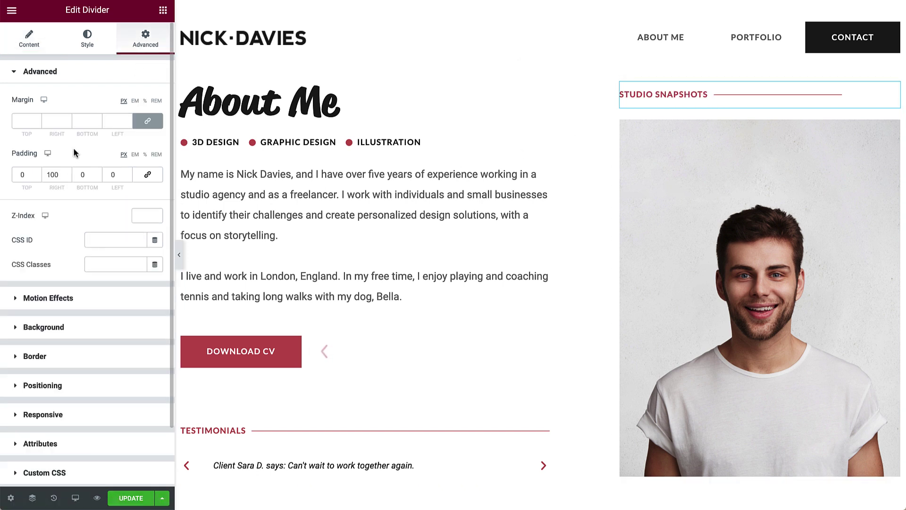
double_click(60, 176)
type("0")
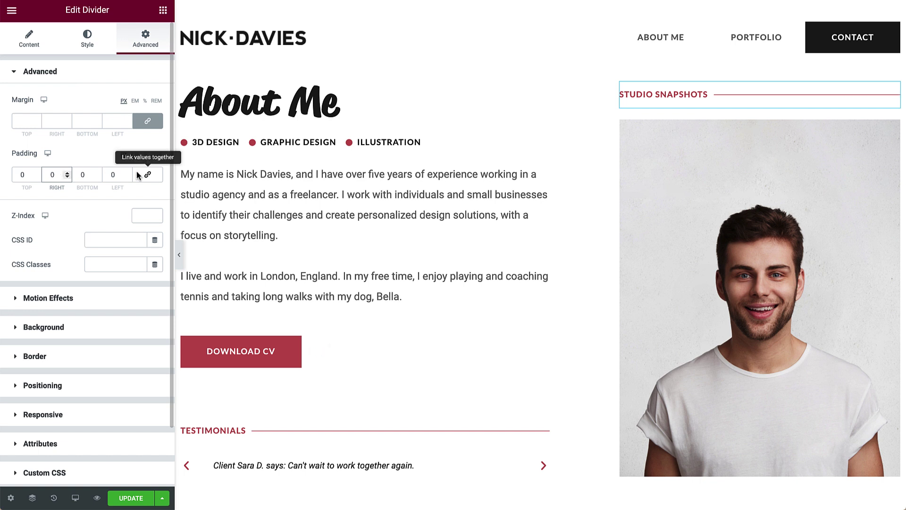
right_click(895, 134)
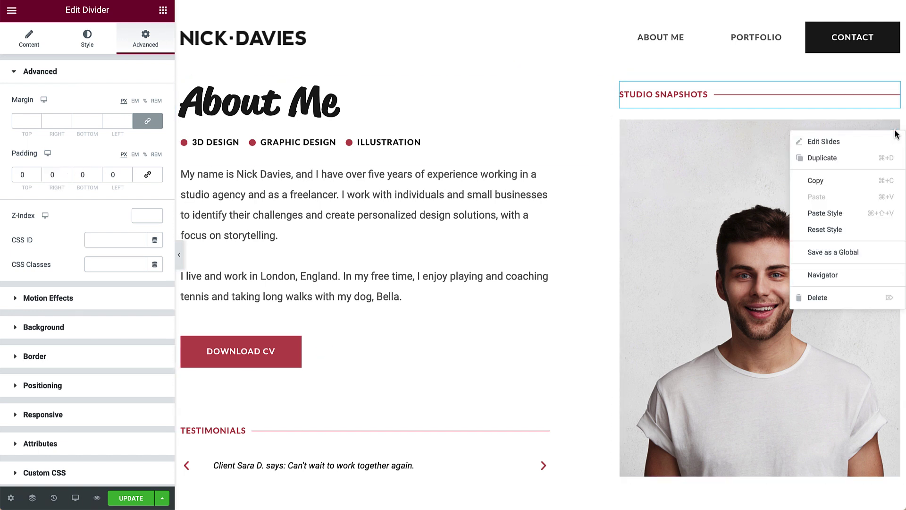
left_click(890, 298)
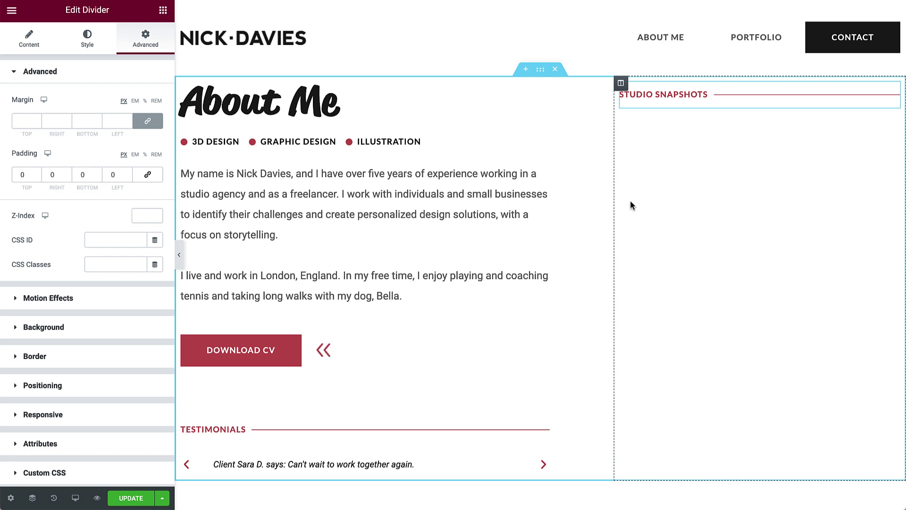
Search widgets for 'gall' and drop a Gallery widget under the Studio Snapshots divider.
left_click(163, 10)
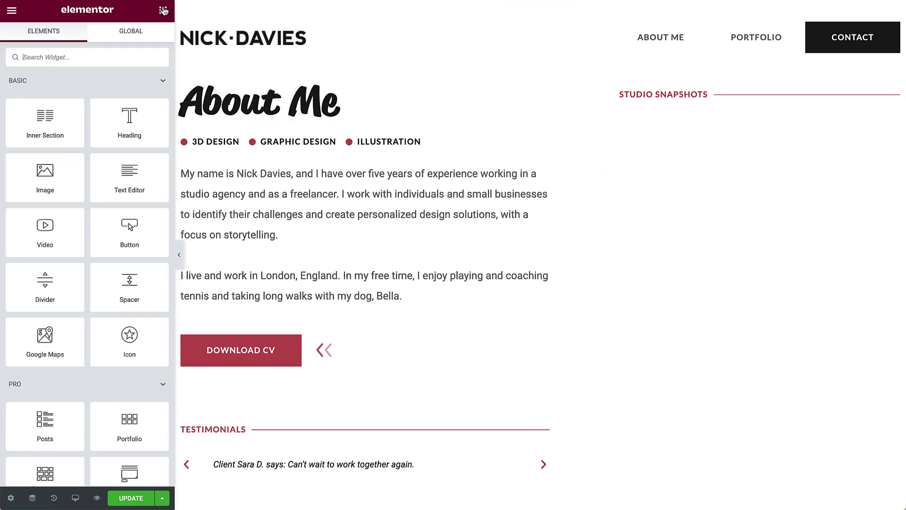
type("gall")
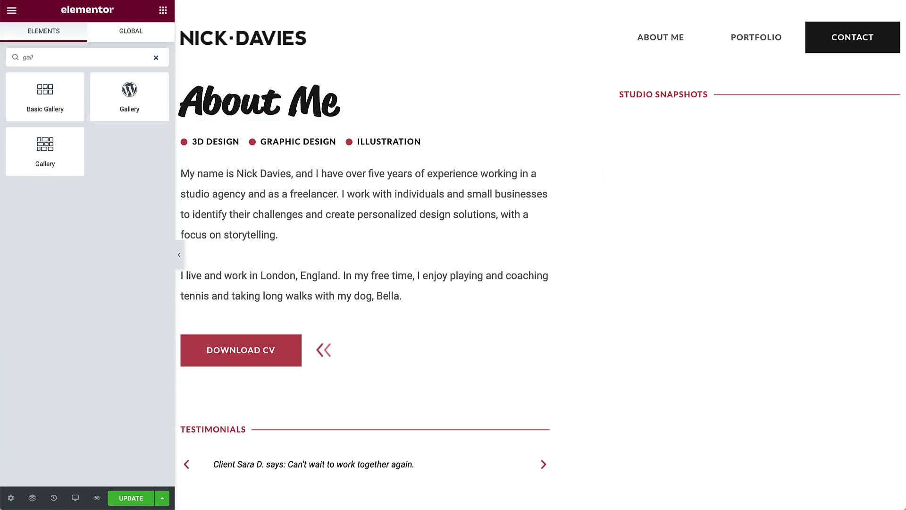
left_click_drag(43, 144, 663, 98)
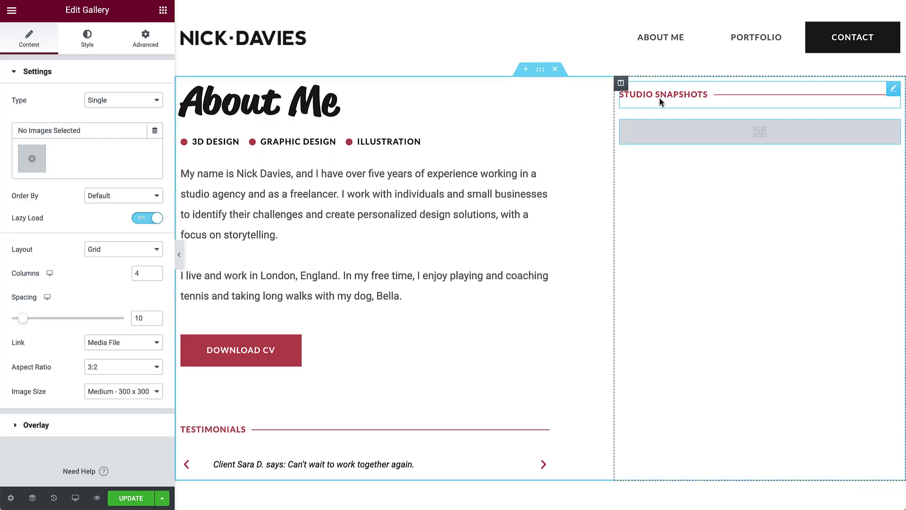
Select six photos, including the laptop and wooden hand, and create a new gallery from them.
left_click(32, 158)
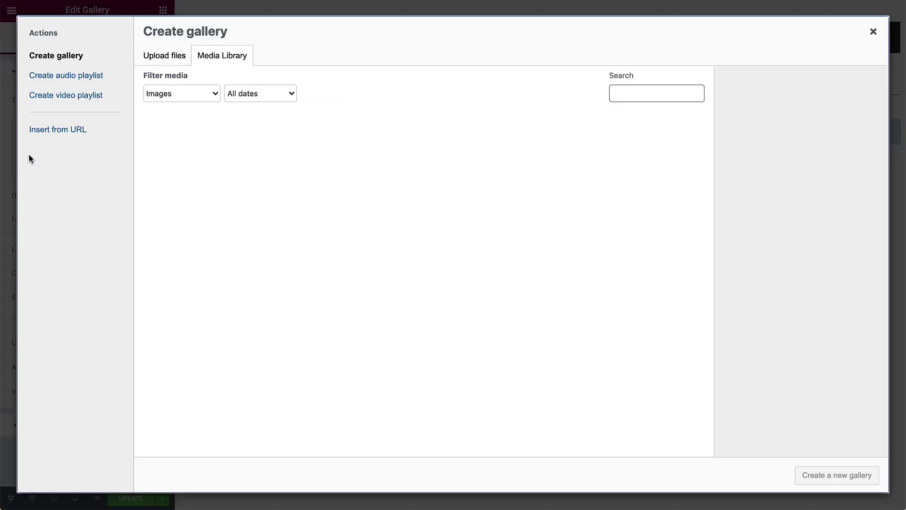
left_click(327, 153)
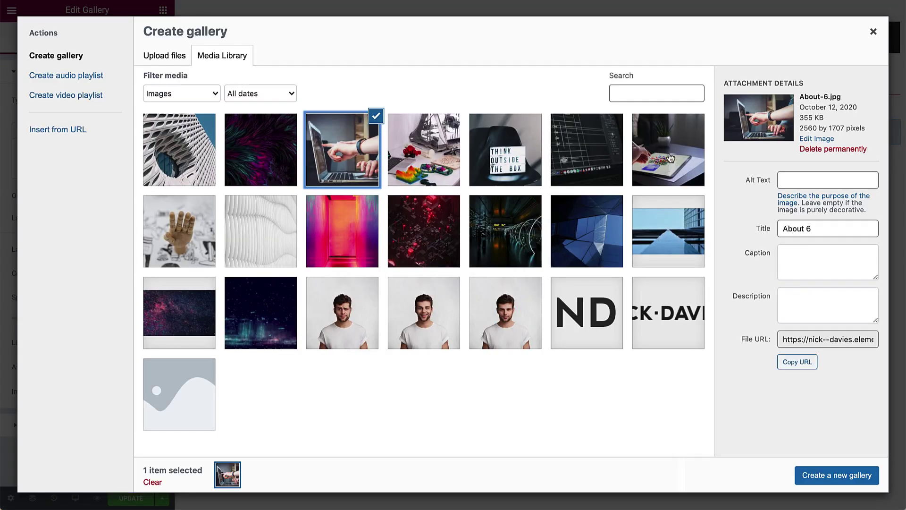
left_click(670, 158, "shift")
left_click(182, 226)
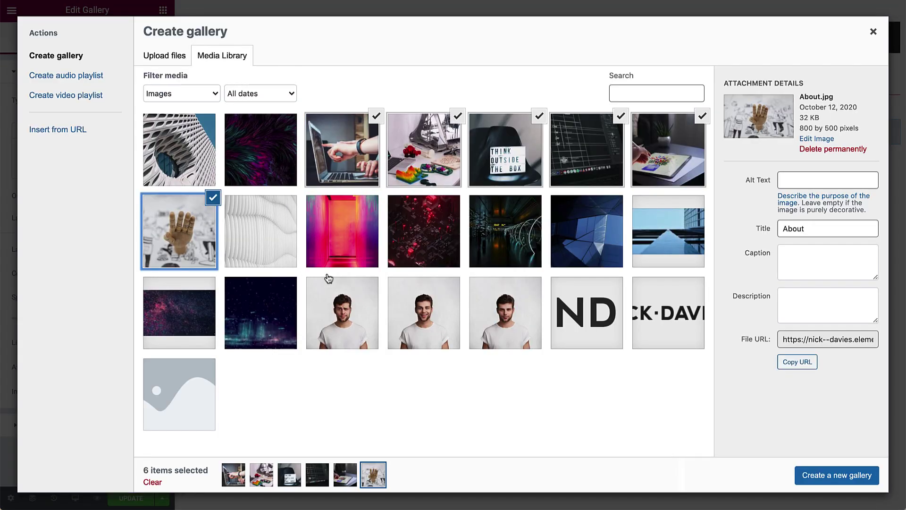
left_click(807, 474)
Caption the images 'A handy hand', 'Daily sketch', '3D print fun', 'Daily quote', 'Logo Breakdown', 'Screen Time' and insert the gallery.
left_click(209, 187)
type("A handy hand")
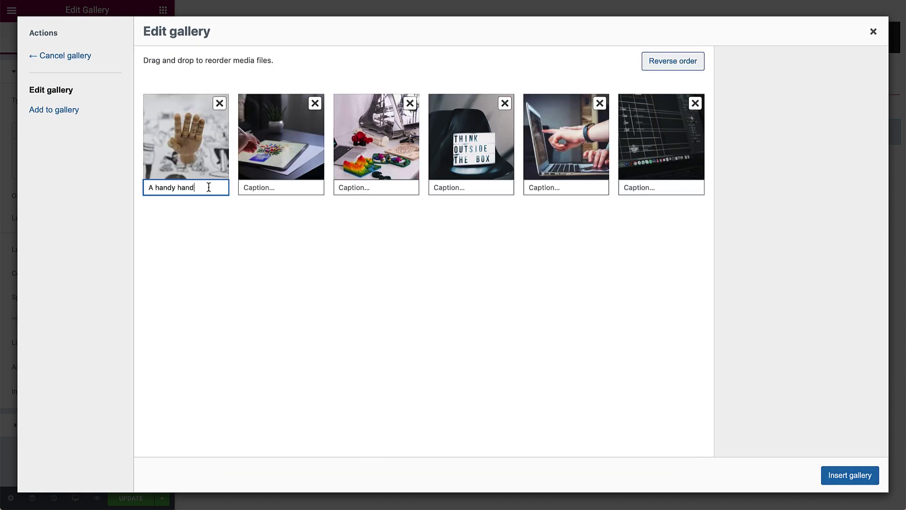
left_click(310, 186)
type("Daily sketch")
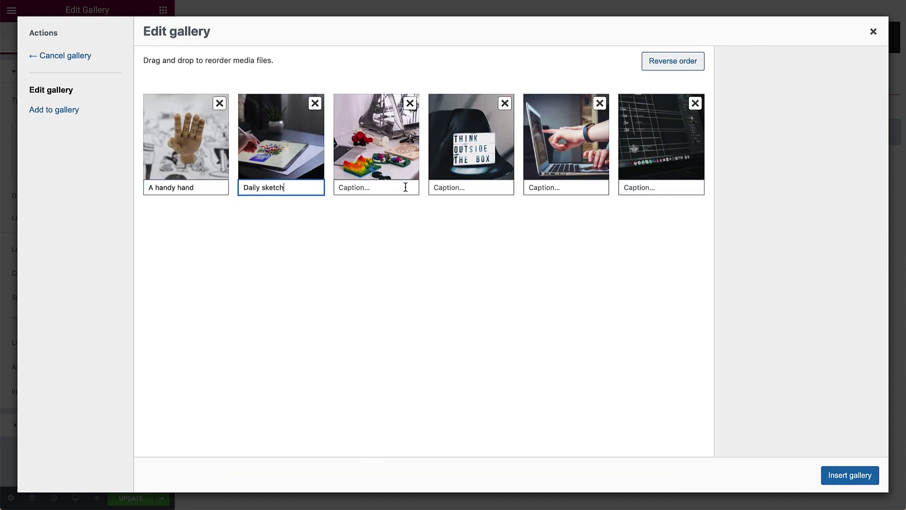
left_click(405, 187)
type("3D print fun")
left_click(491, 188)
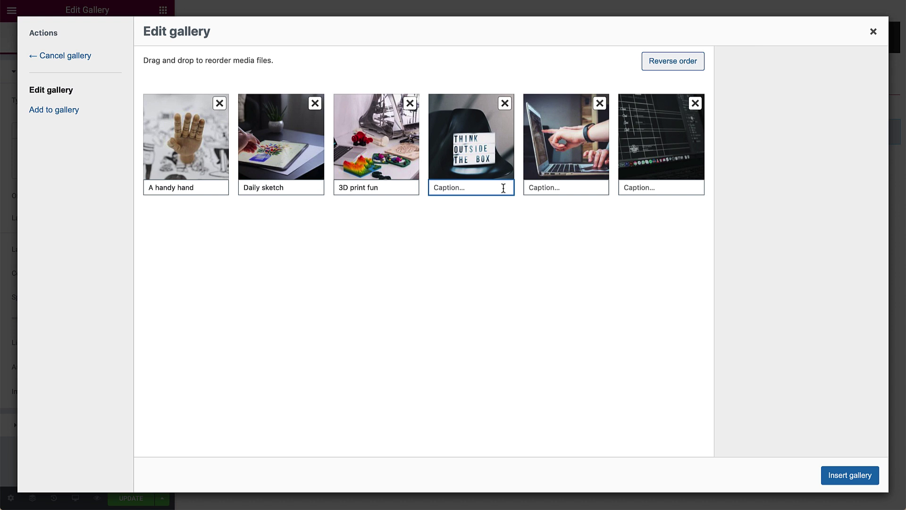
type("Daily quote")
left_click(536, 187)
type("Logo Breakdown")
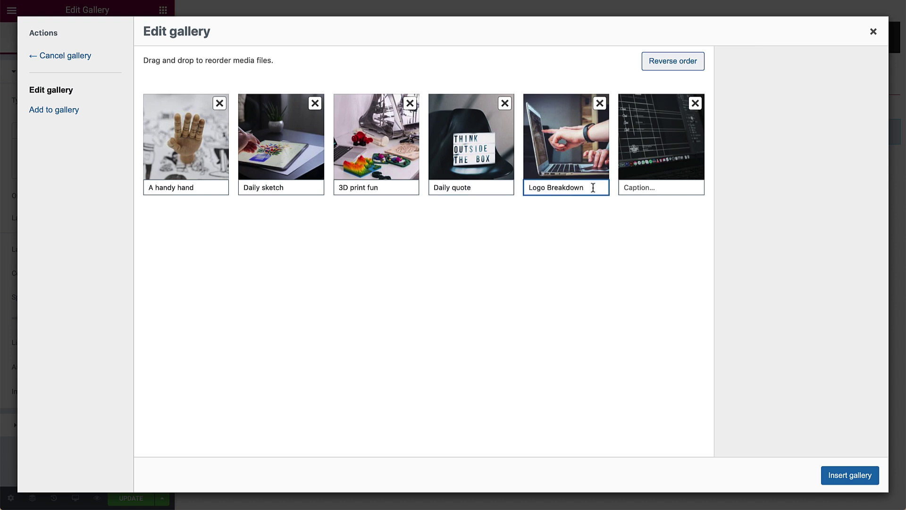
left_click(624, 188)
type("Screen Time")
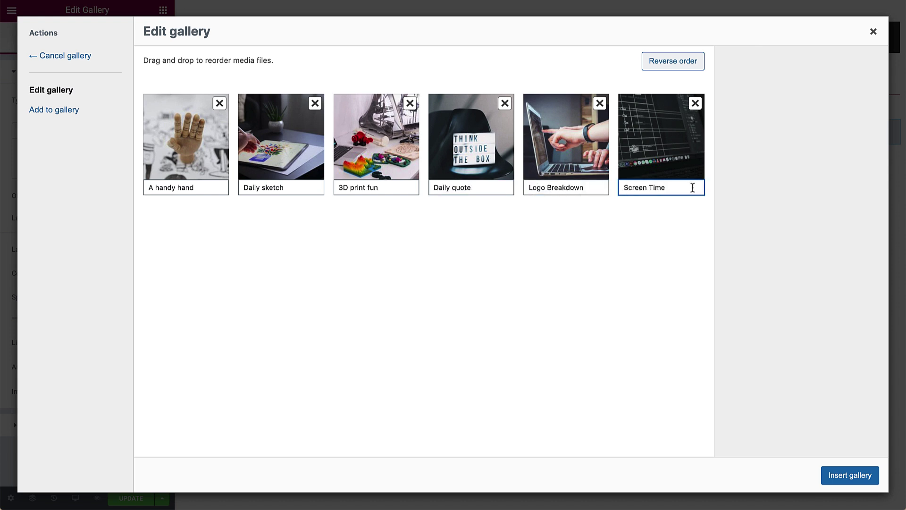
left_click(844, 475)
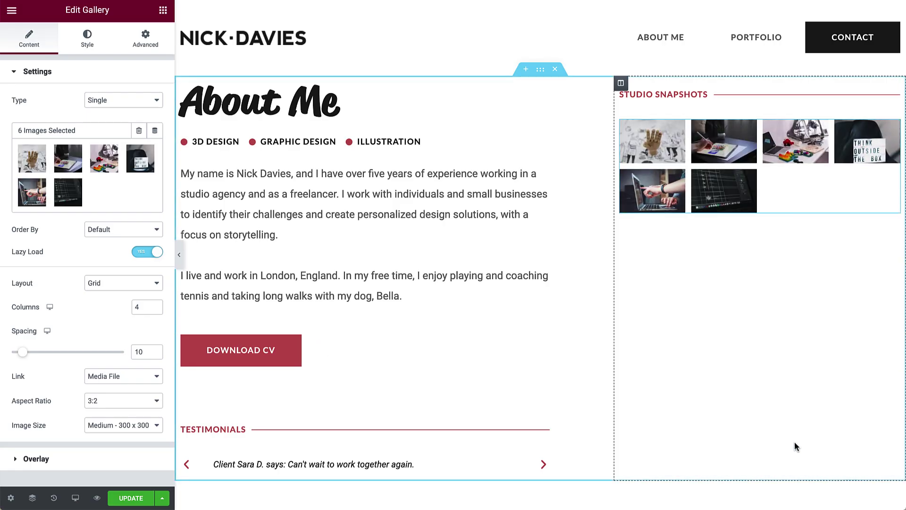
Make the gallery justified with 7 px spacing and show each image's caption as its overlay title.
left_click(157, 286)
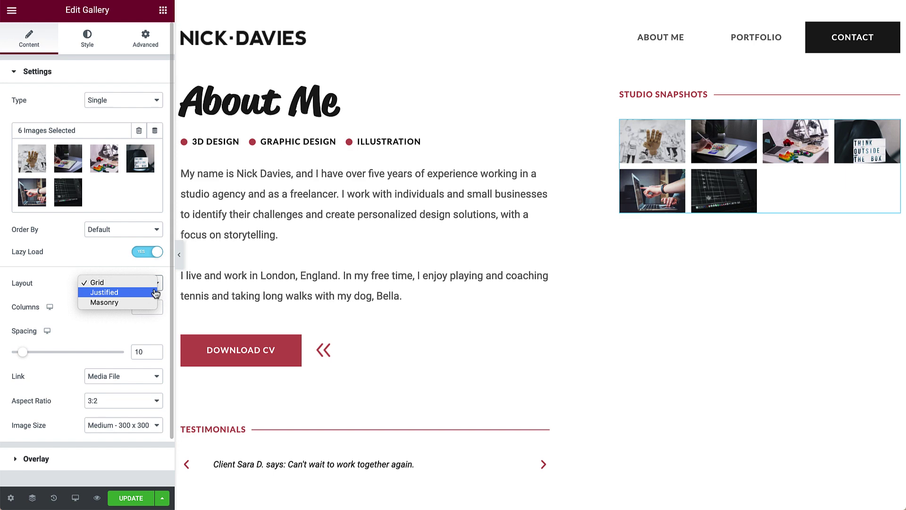
left_click(156, 293)
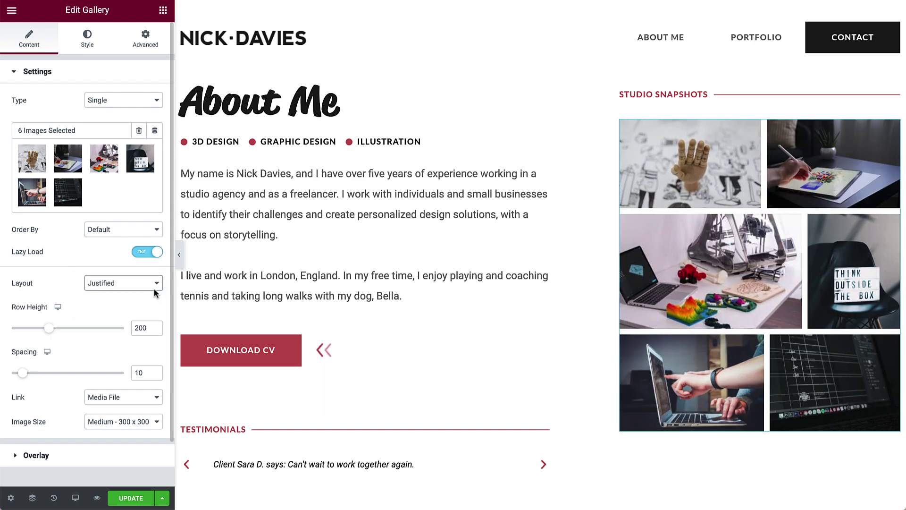
double_click(149, 373)
type("7")
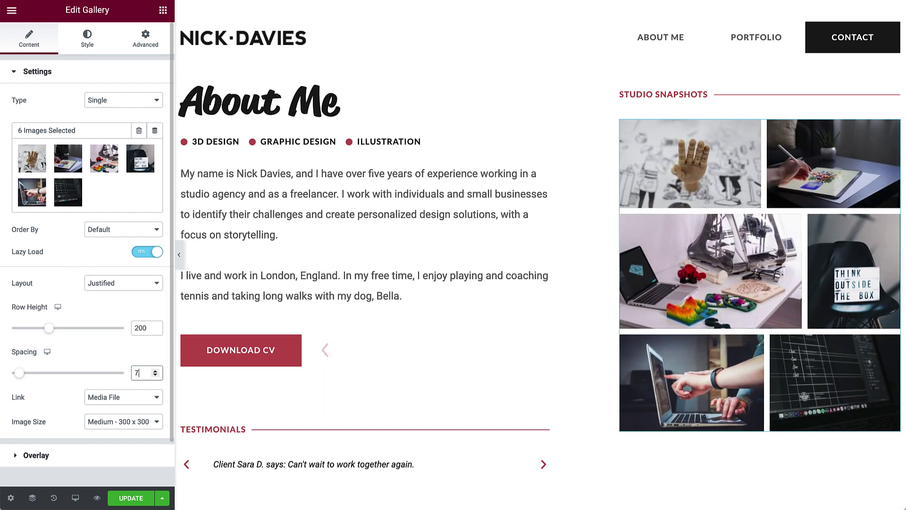
scroll(149, 373, "down", 2)
left_click(146, 407)
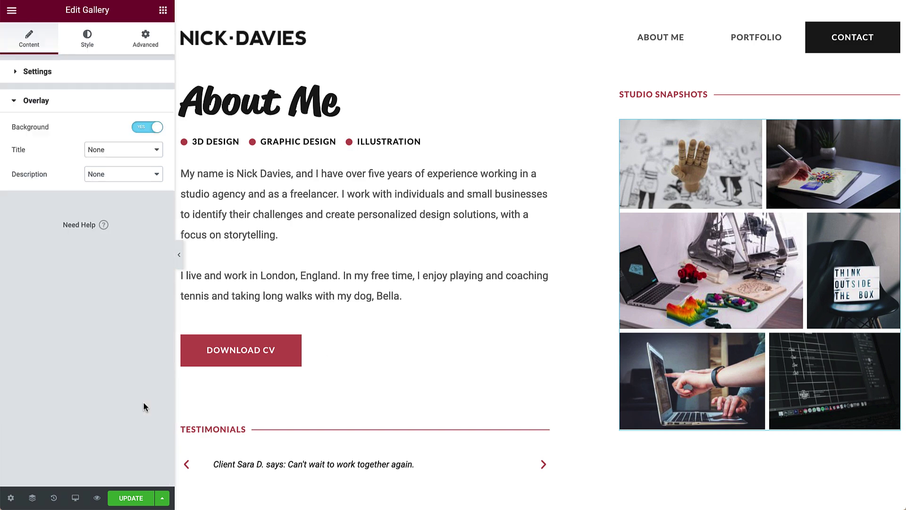
left_click(151, 150)
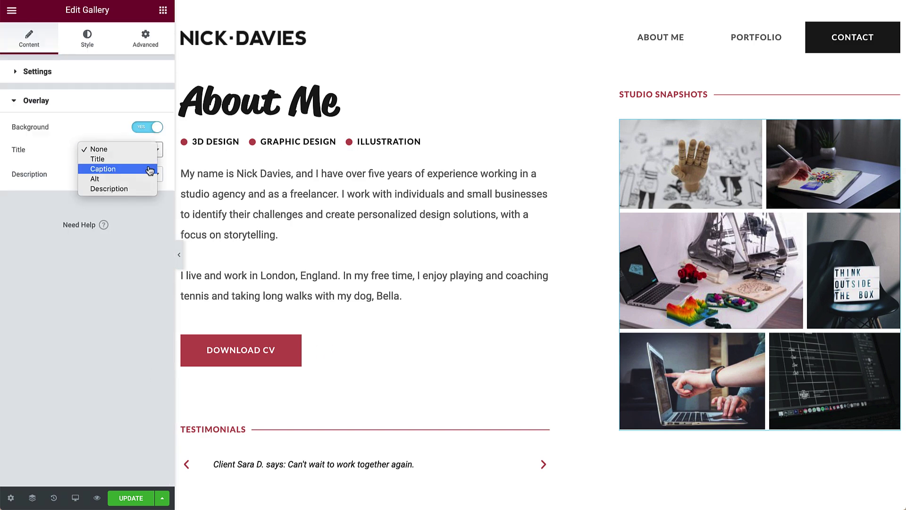
left_click(150, 169)
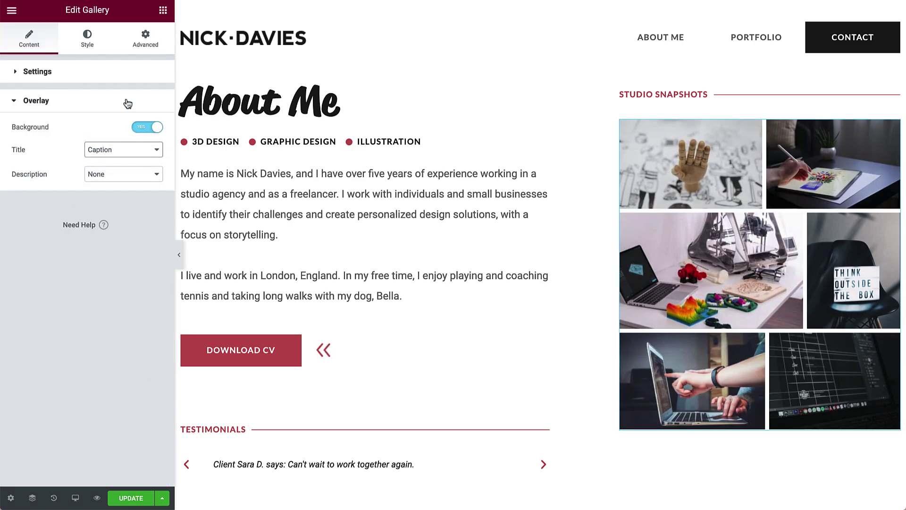
Set the hover overlay to Accent red and give image titles the Accent Text global font.
left_click(96, 45)
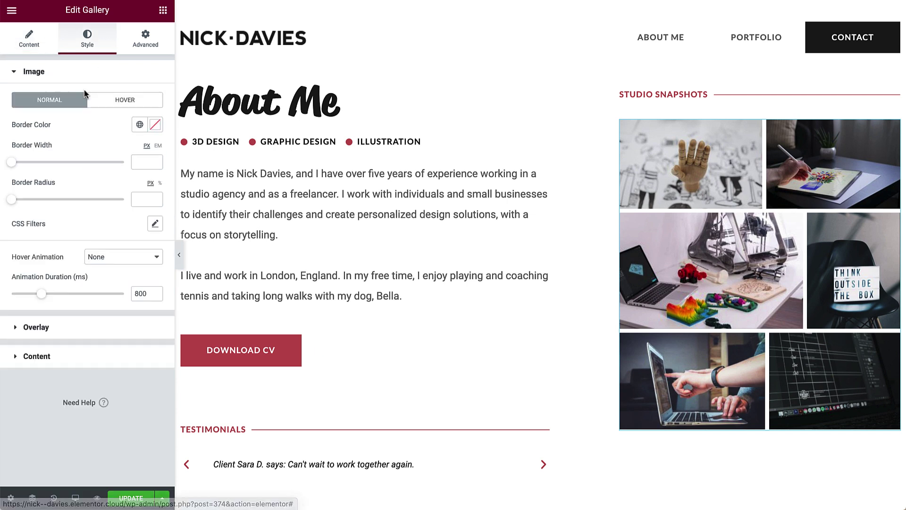
left_click(100, 325)
left_click(115, 131)
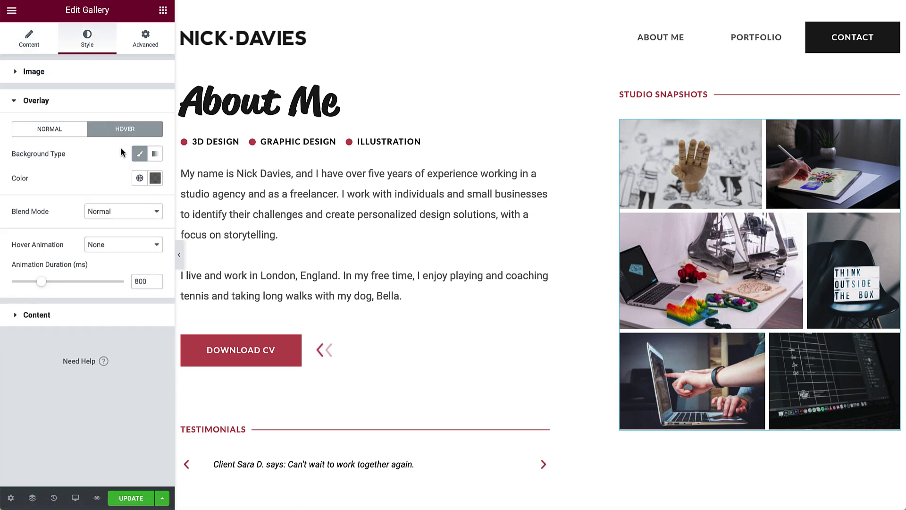
left_click(139, 179)
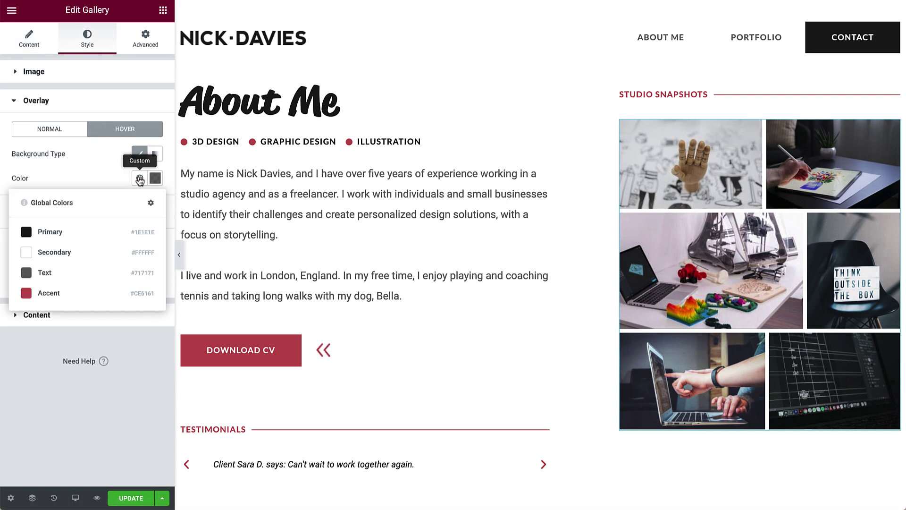
left_click(137, 293)
left_click(138, 315)
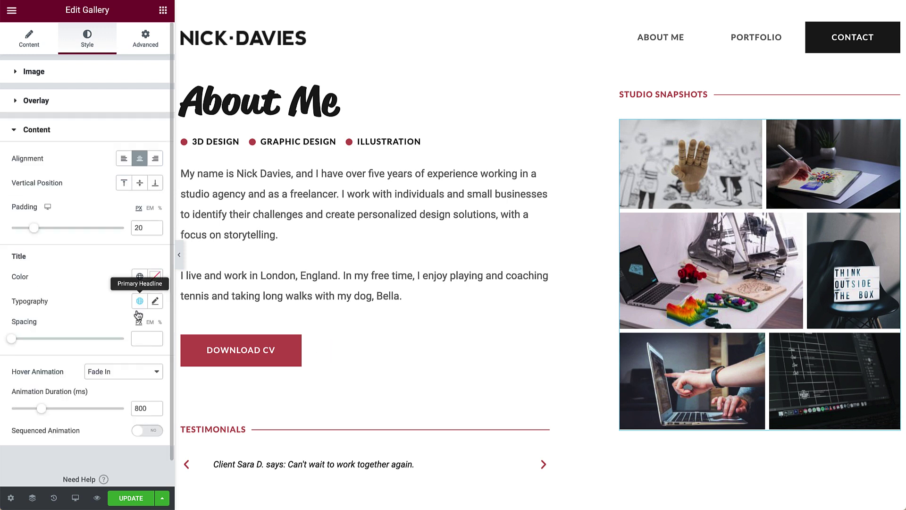
left_click(140, 301)
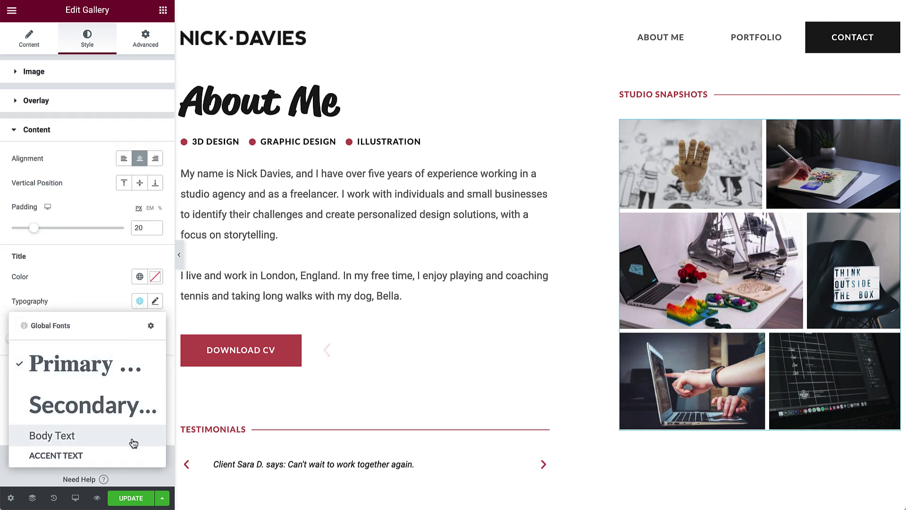
left_click(131, 455)
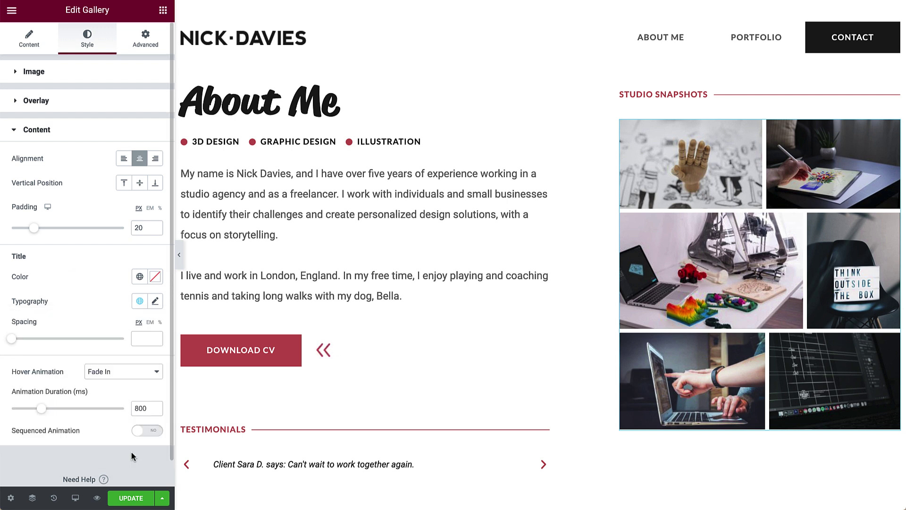
Preview the first photo, 'A handy hand', in the lightbox, then bring up the editor's main menu.
mouse_move(667, 169)
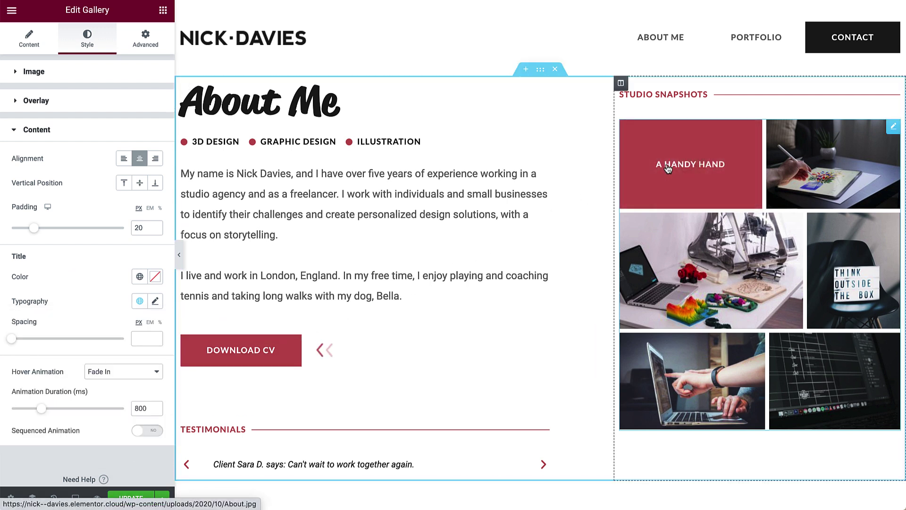
left_click(668, 169)
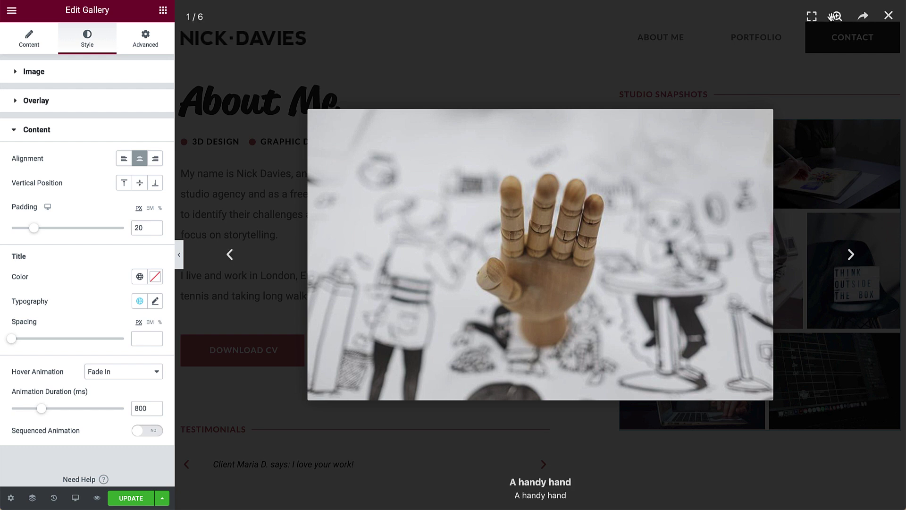
left_click(13, 11)
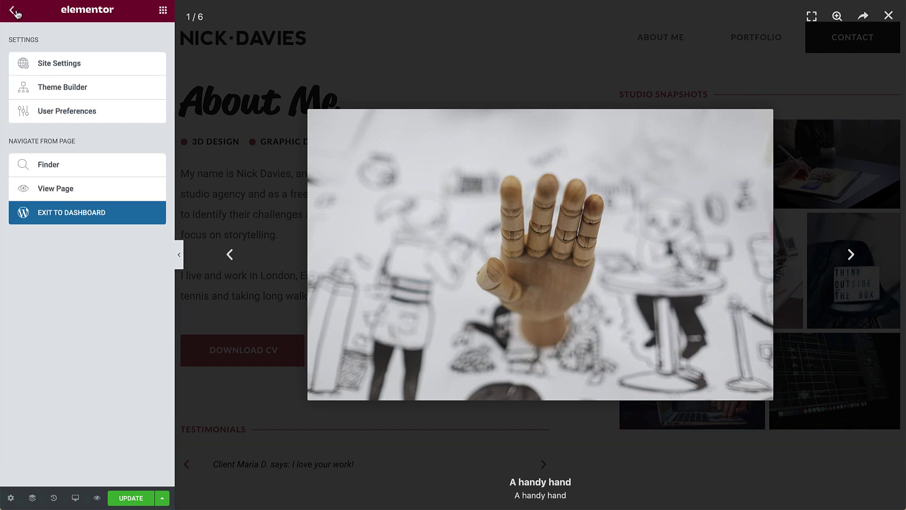
In Site Settings > Lightbox, keep Caption as the title and set the description to None.
left_click(85, 64)
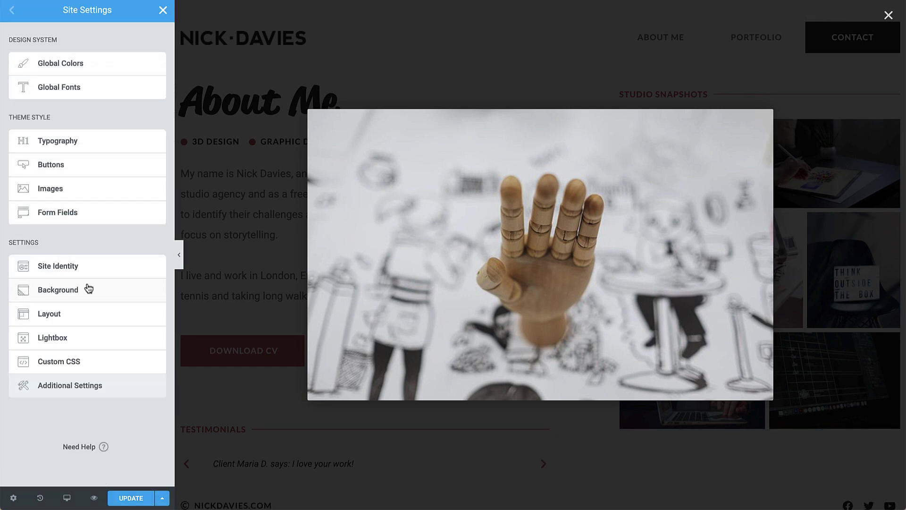
left_click(84, 338)
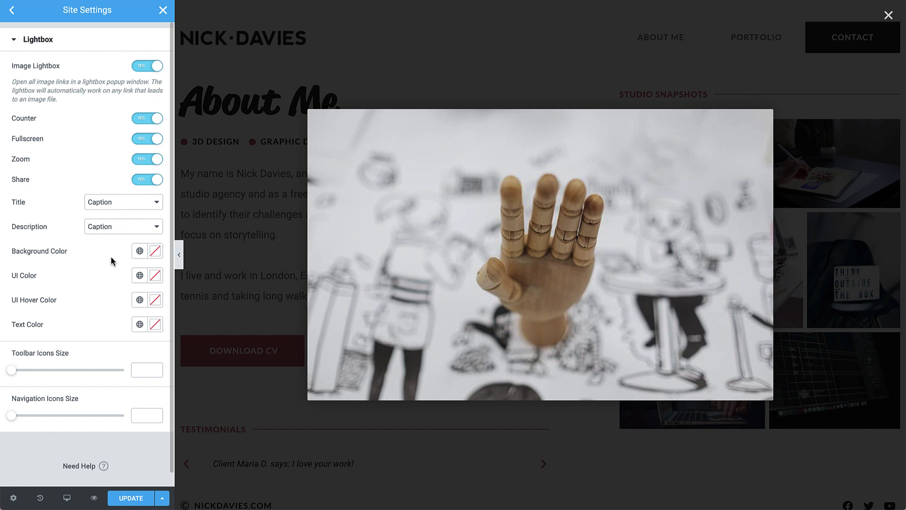
left_click(137, 206)
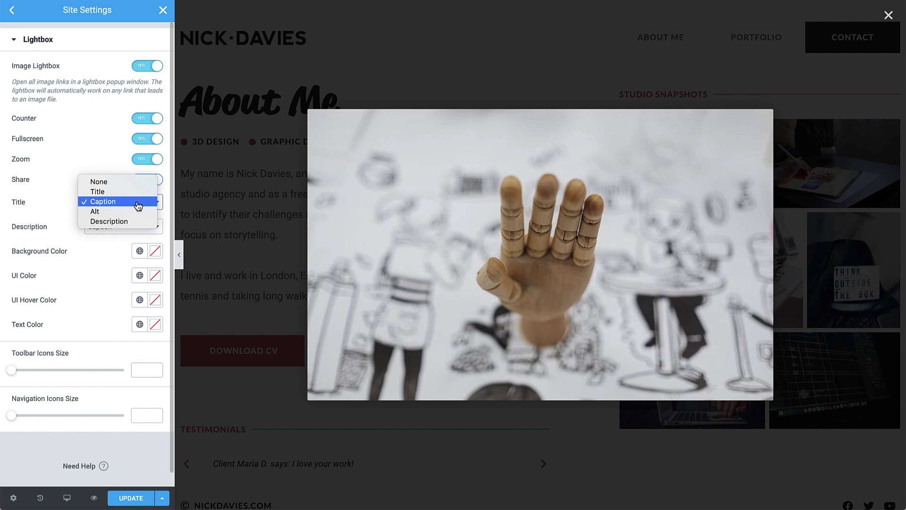
left_click(139, 203)
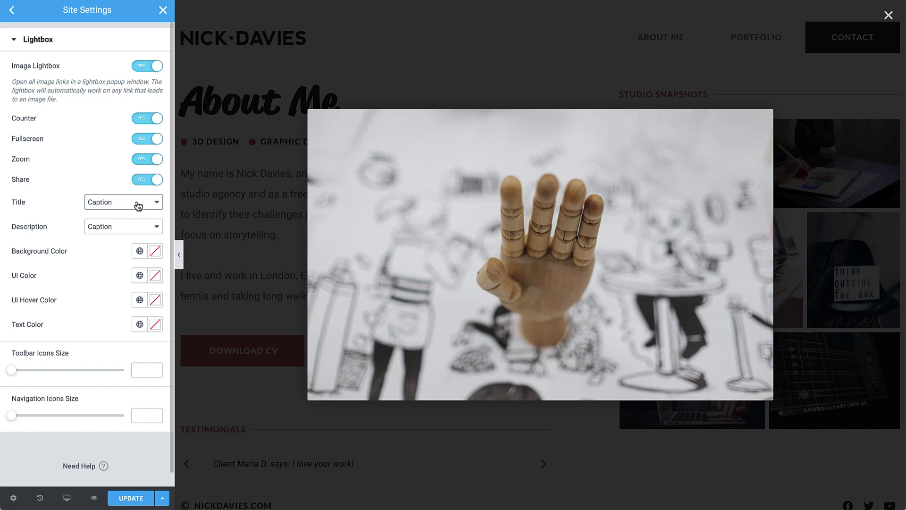
left_click(133, 229)
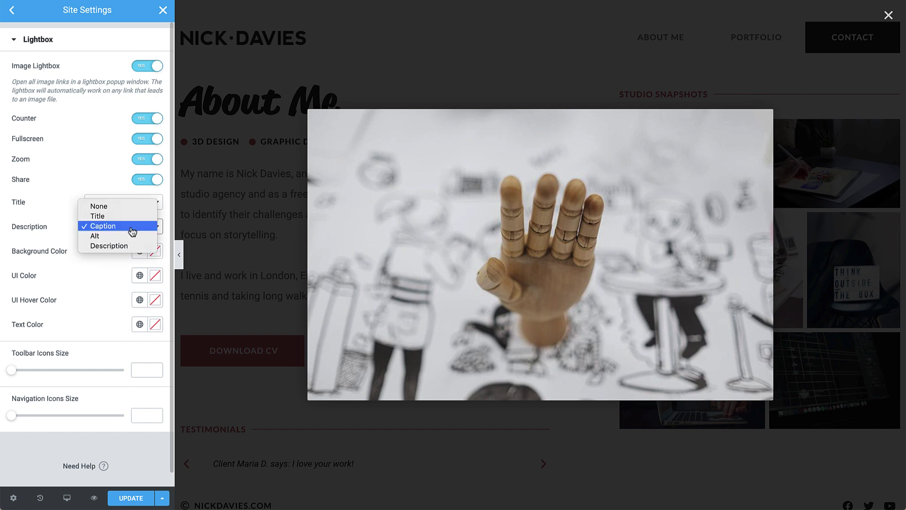
key("Escape")
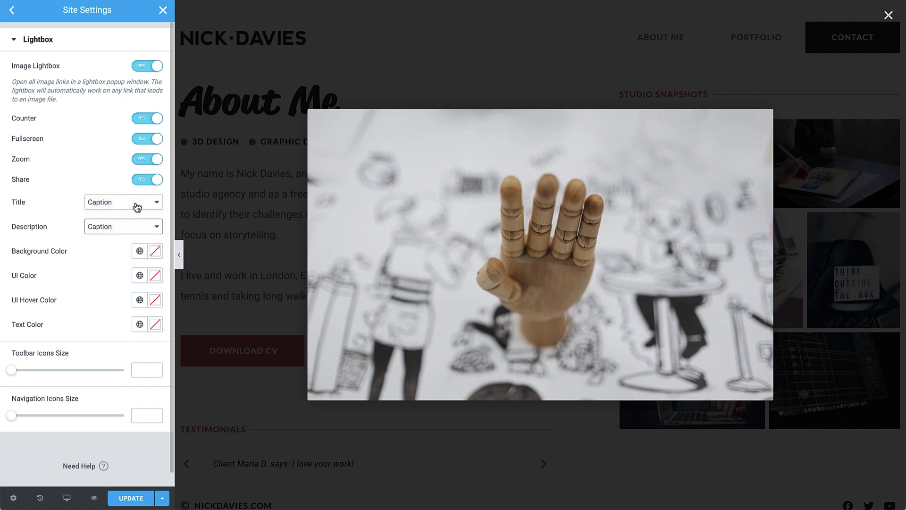
Set lightbox hover colour to Accent, toolbar icons 30, navigation icons 40, then save and return.
left_click(139, 300)
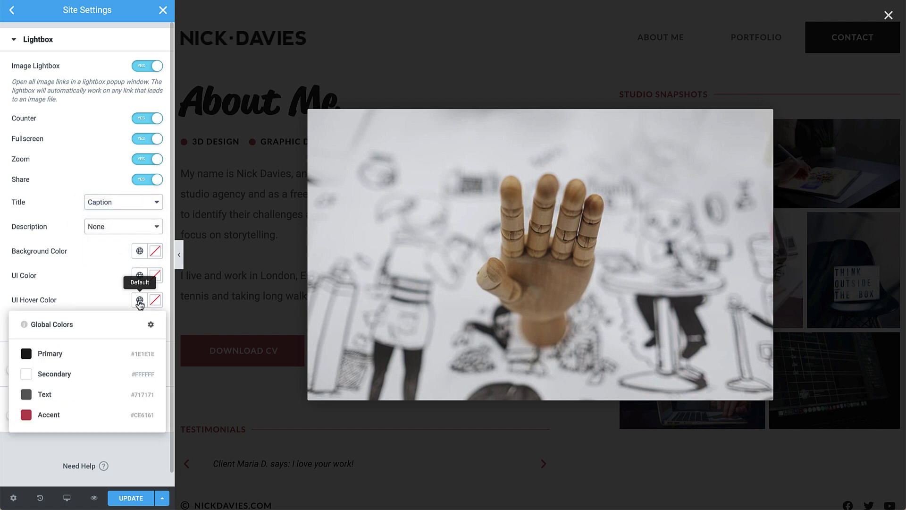
left_click(138, 414)
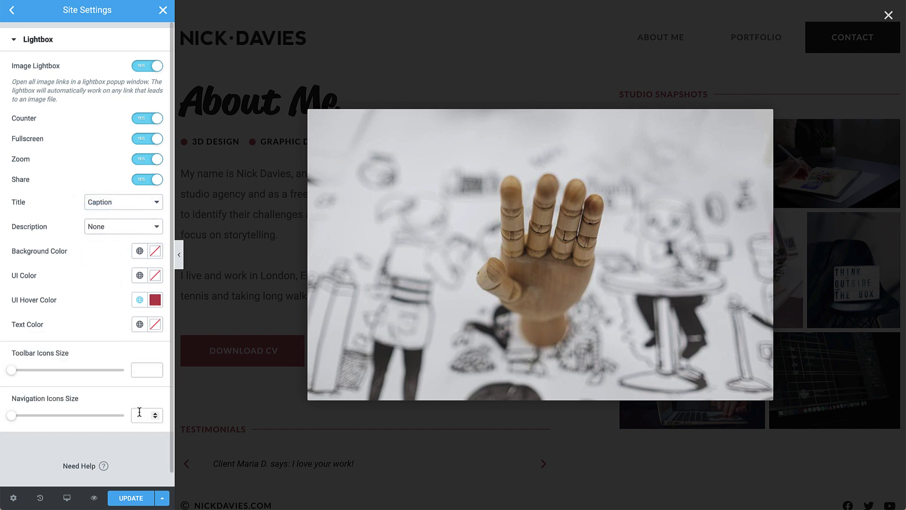
left_click(147, 370)
type("30")
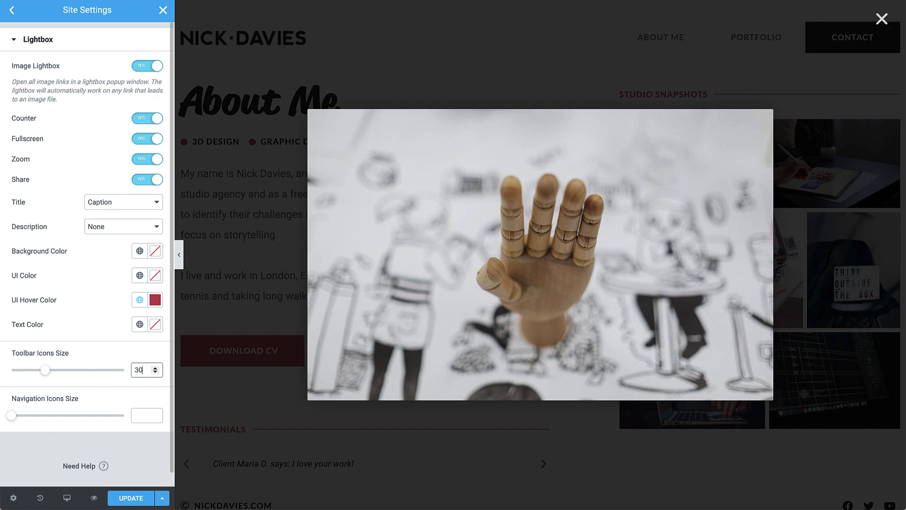
left_click(146, 415)
type("40")
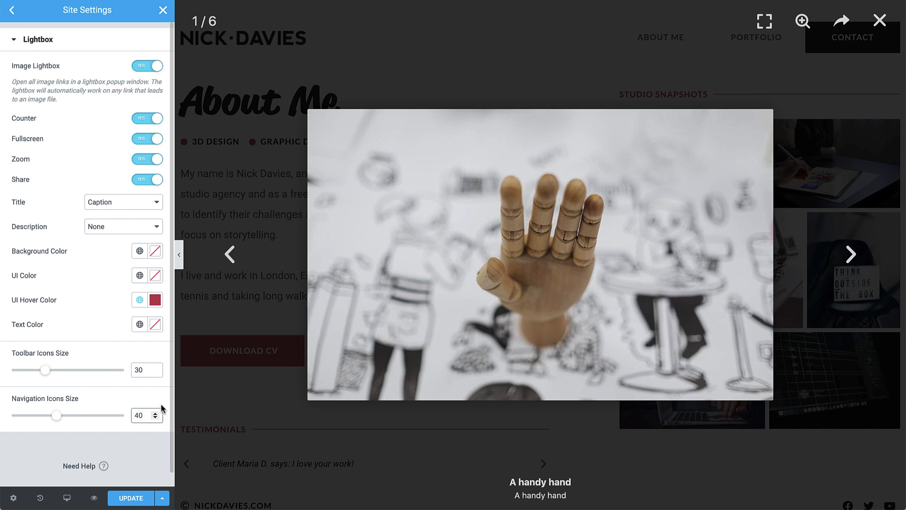
left_click(131, 498)
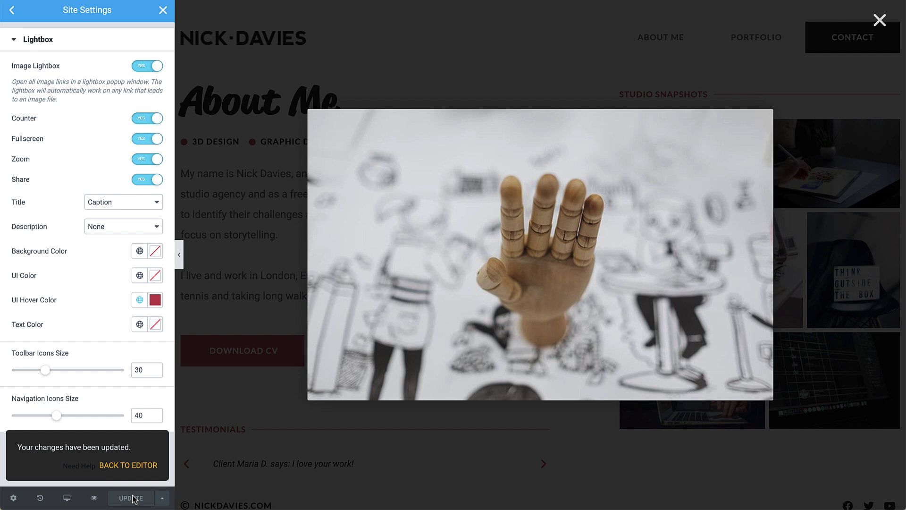
left_click(137, 467)
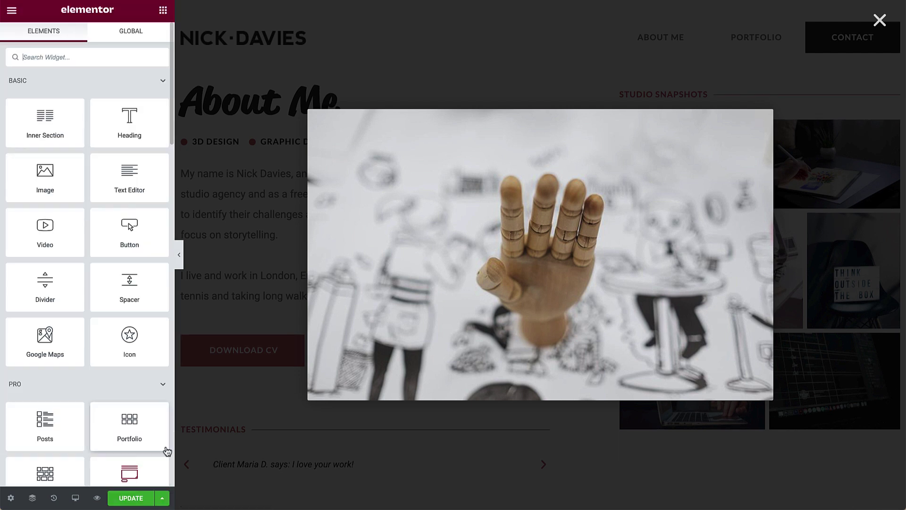
Recheck the first photo's lightbox shows only its caption title, close it, and switch to Mobile preview.
mouse_move(453, 253)
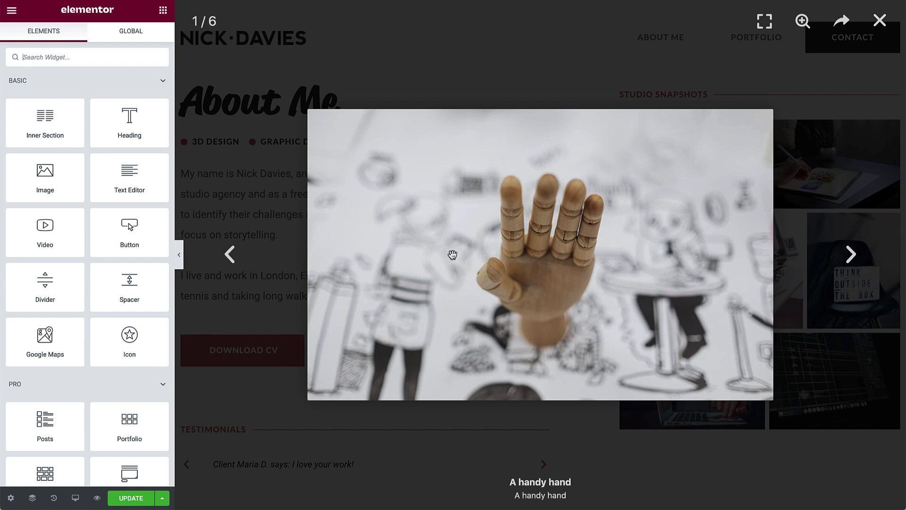
left_click(880, 21)
left_click(707, 158)
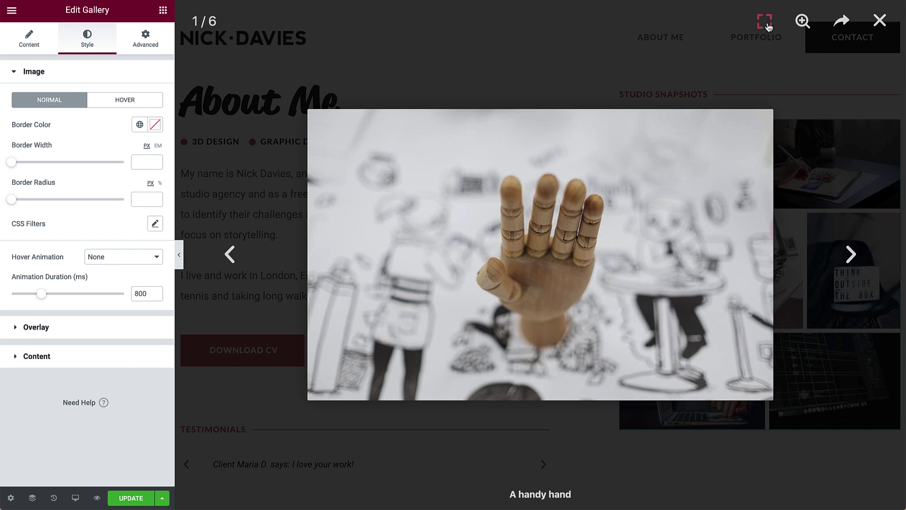
left_click(884, 19)
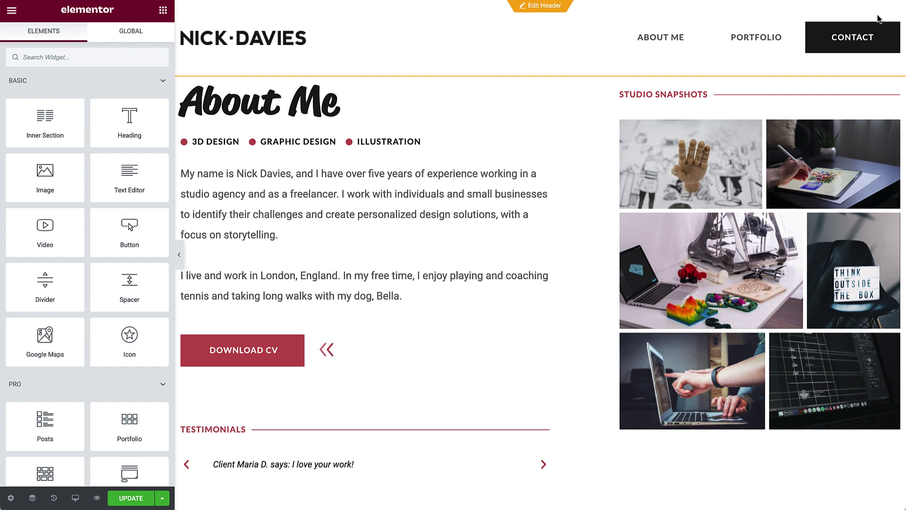
left_click(76, 498)
left_click(85, 471)
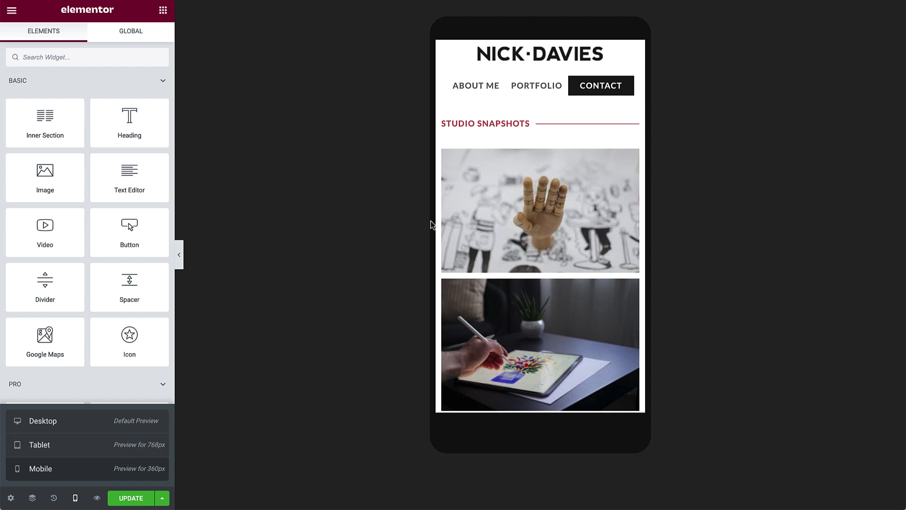
Set the section's Reverse Columns (Mobile) to No so About Me shows first.
left_click(533, 99)
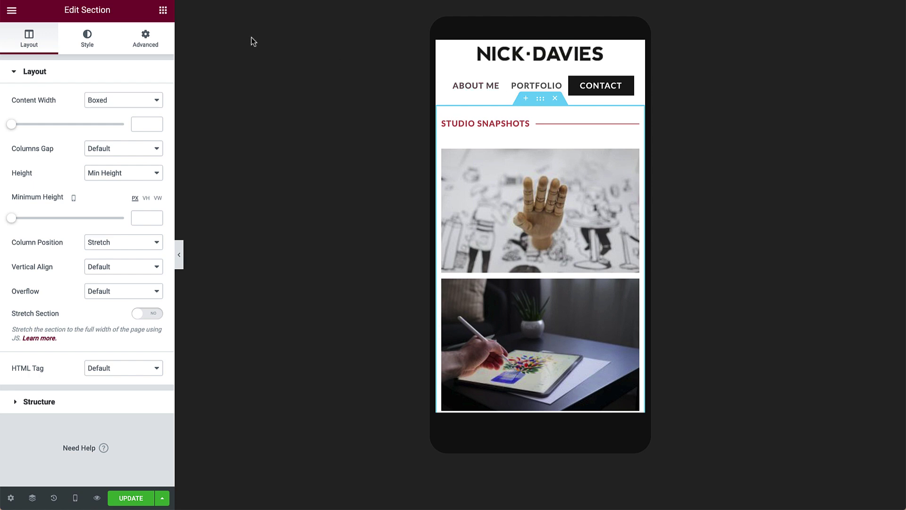
left_click(143, 38)
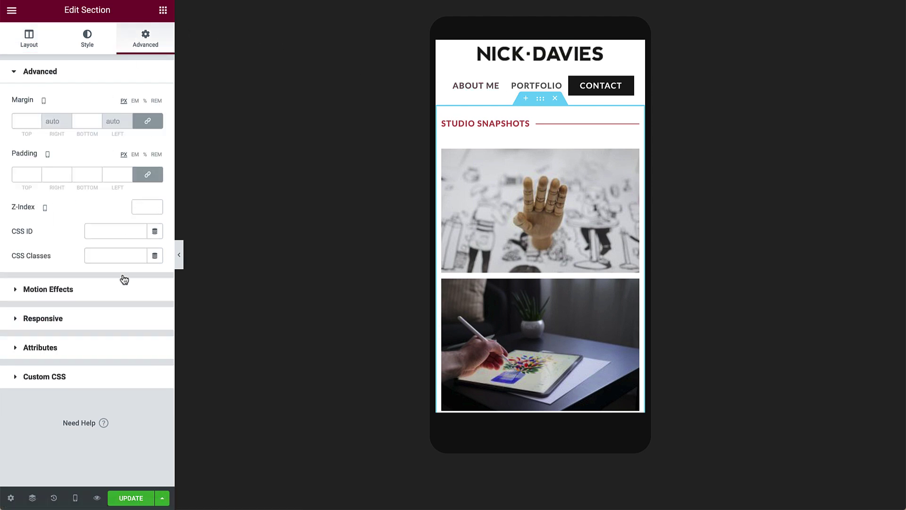
left_click(118, 326)
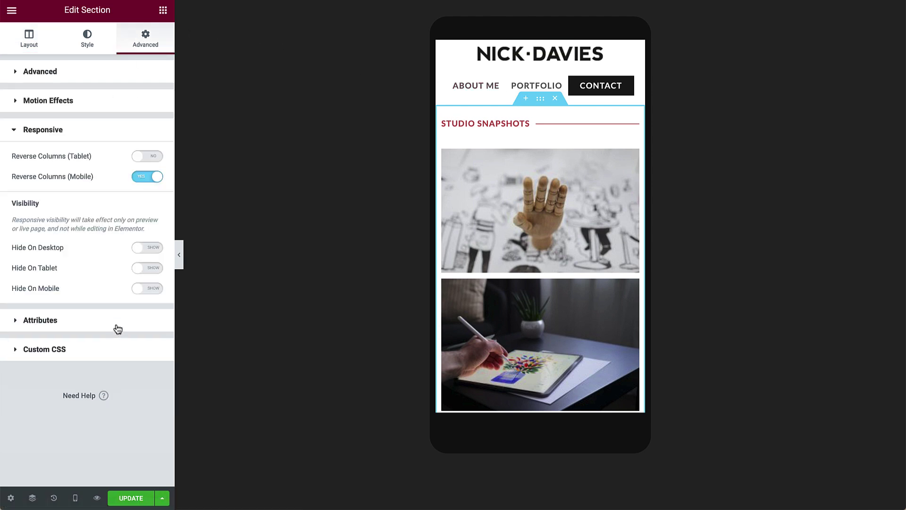
left_click(141, 177)
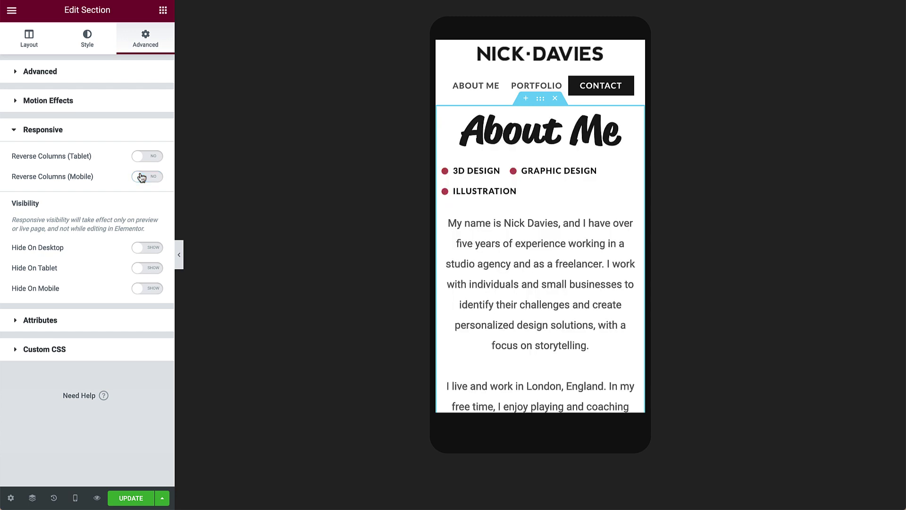
Give the About Me heading a separate top padding of 5 on mobile.
left_click(632, 119)
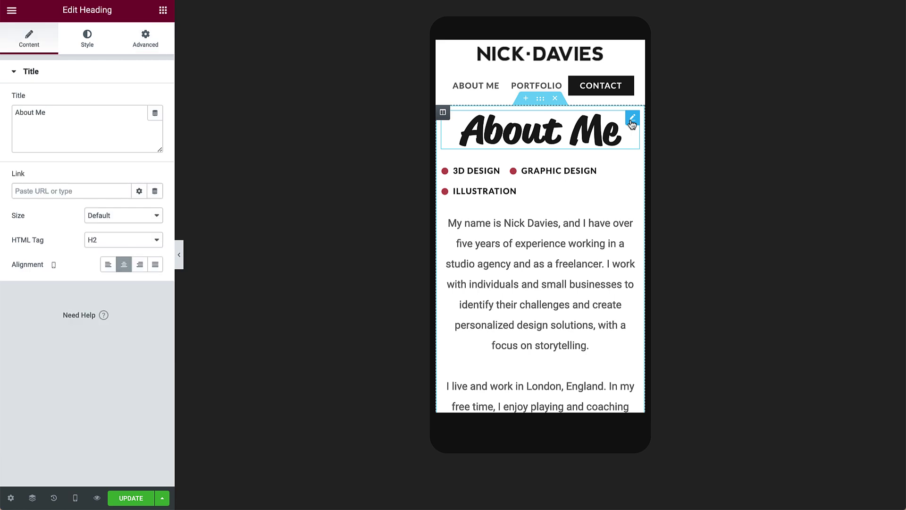
left_click(155, 43)
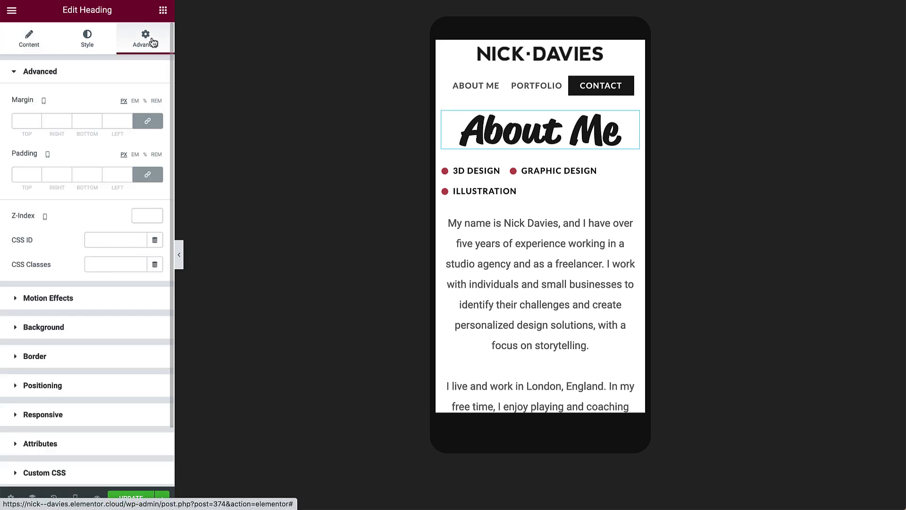
left_click(147, 174)
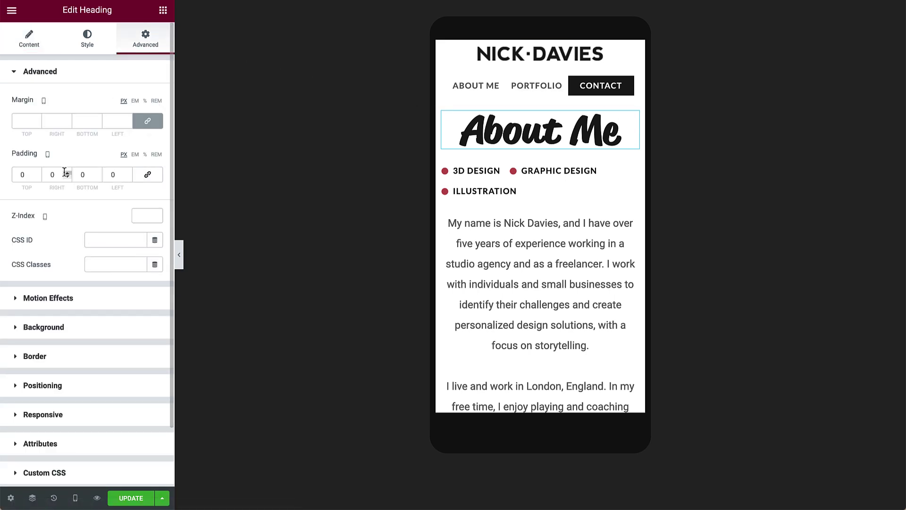
type("5")
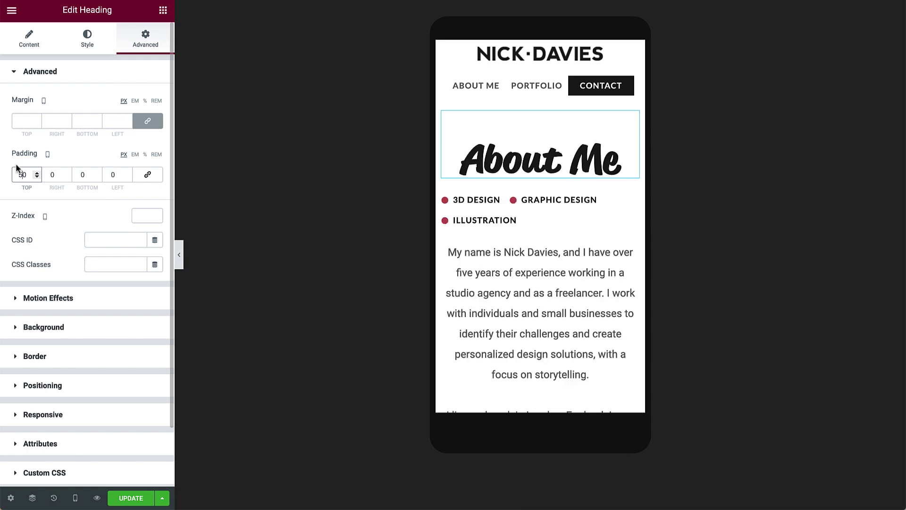
Centre the 3D Design, Graphic Design and Illustration skills list on mobile.
left_click(629, 197)
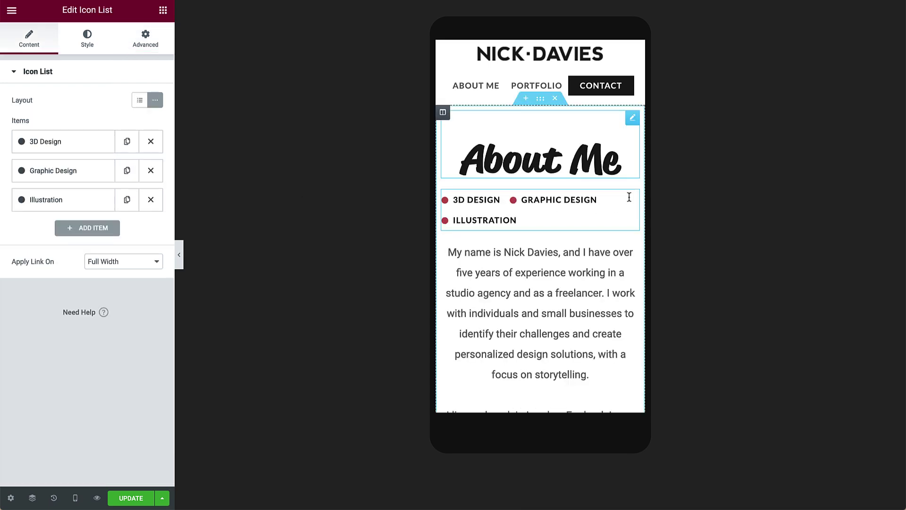
left_click(88, 37)
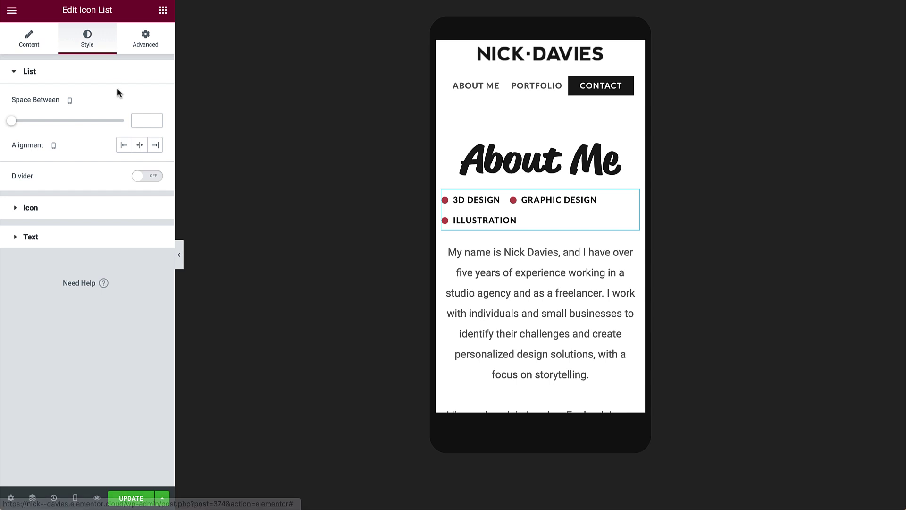
left_click(139, 145)
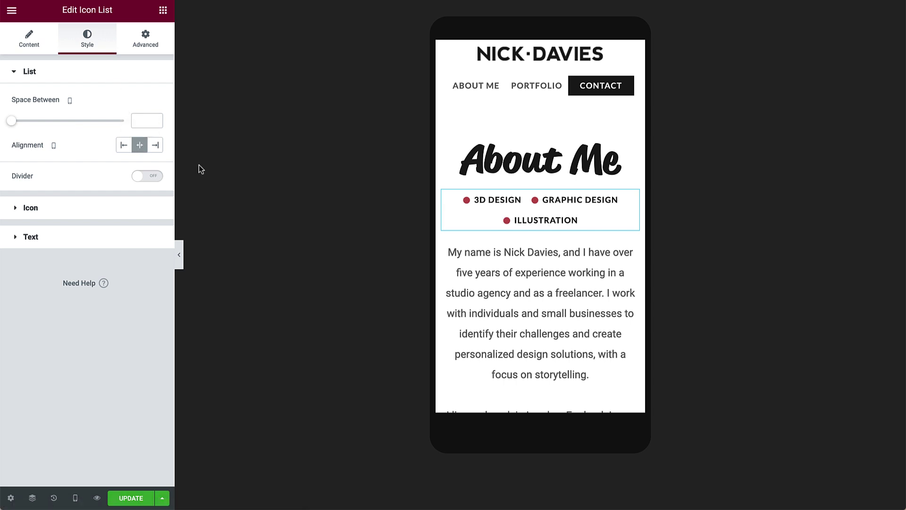
left_click(618, 252)
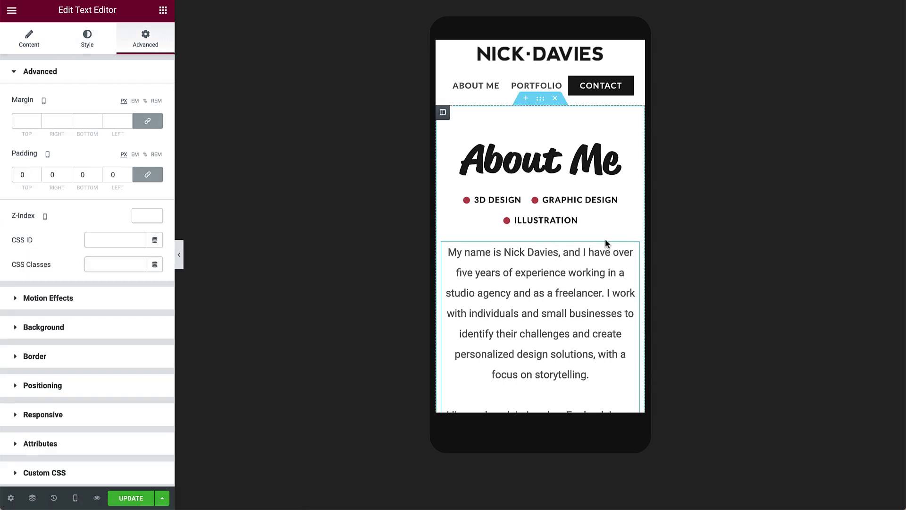
Justify the About Me introduction paragraph on mobile and scroll on down the page.
left_click(94, 35)
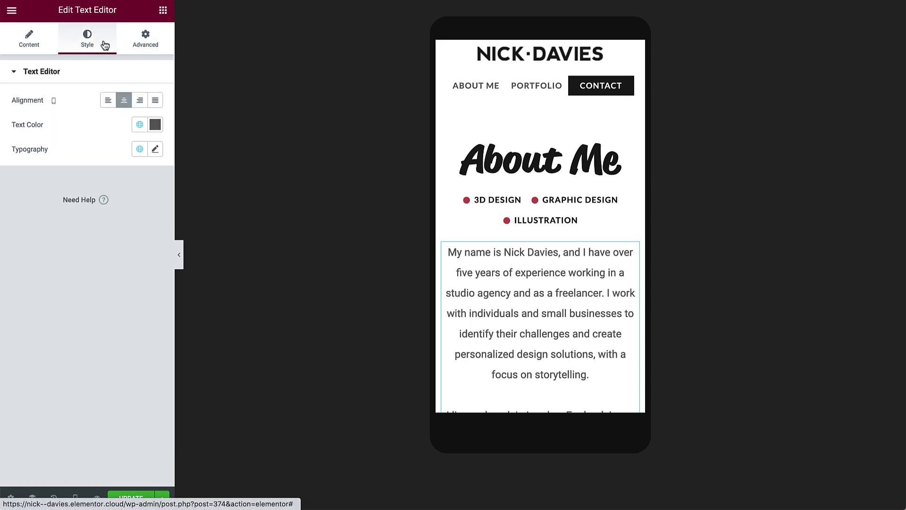
left_click(154, 100)
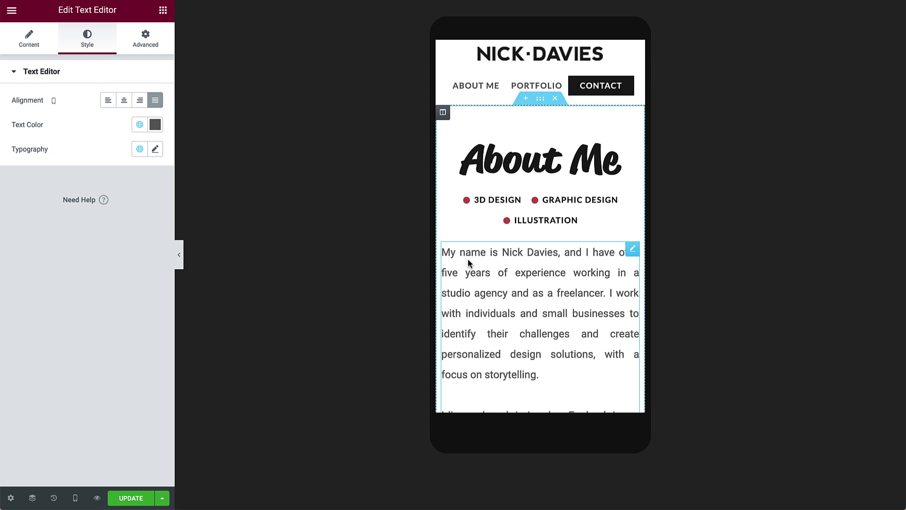
scroll(468, 259, "down", 4)
scroll(468, 261, "down", 5)
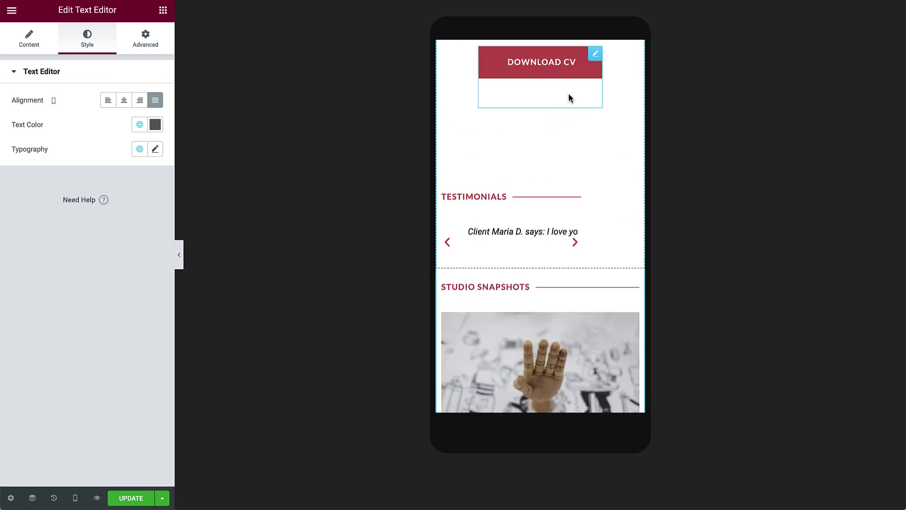
Change the Download CV button's bottom padding from 50 to 0.
left_click(594, 55)
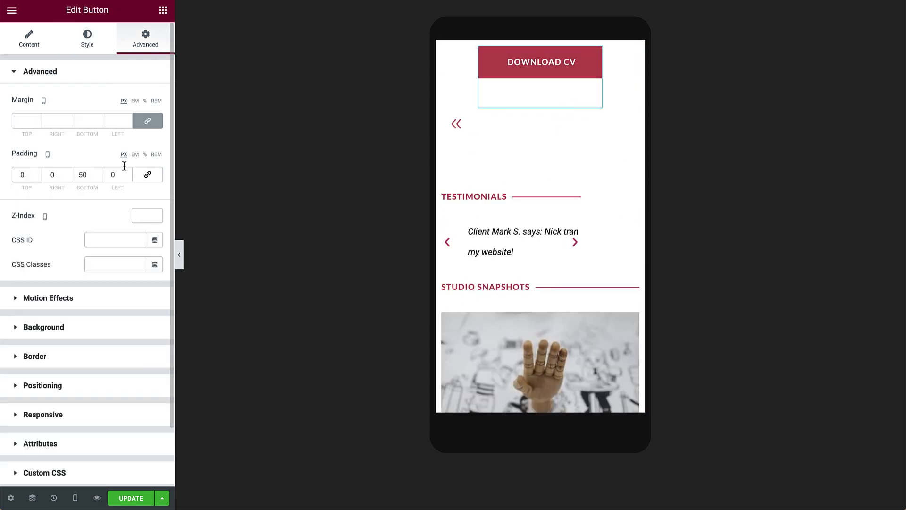
double_click(93, 174)
type("0")
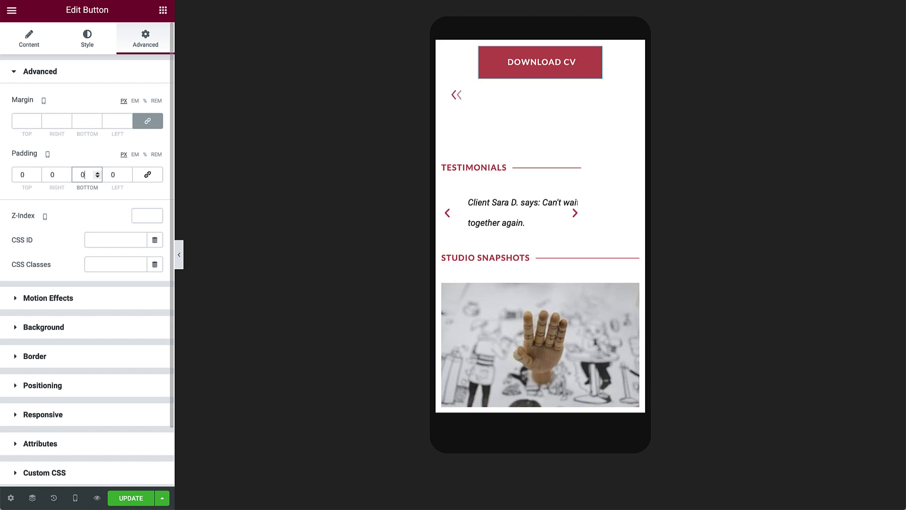
Set the arrow Lottie animation width to 50 px.
left_click(631, 87)
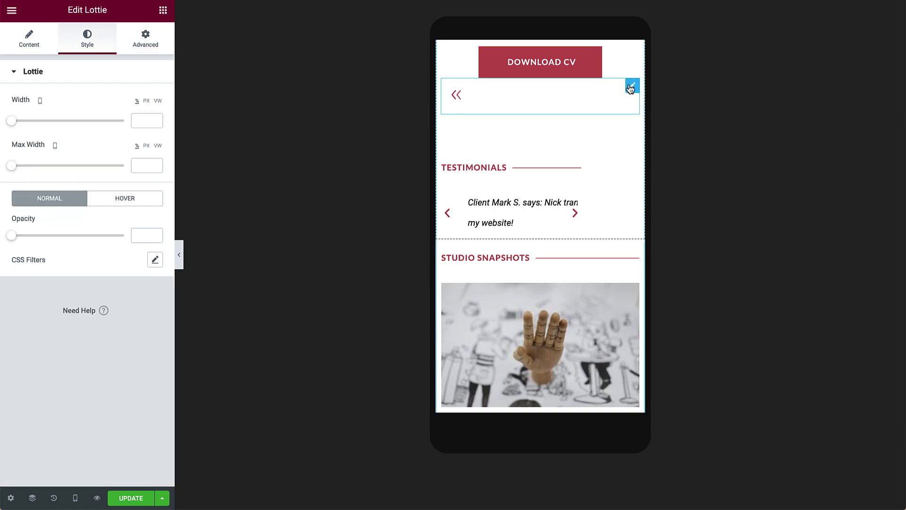
left_click(147, 100)
left_click(144, 120)
type("50")
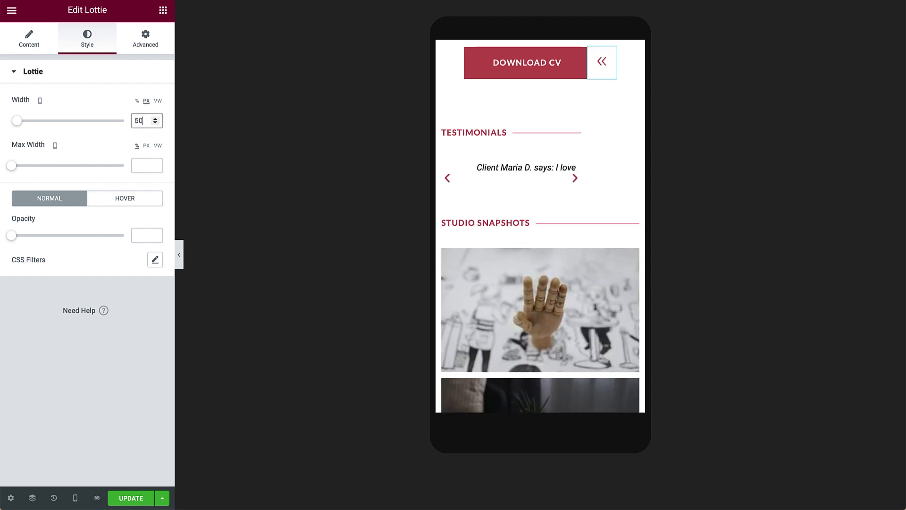
Set the padding of the Testimonials divider and testimonial carousel to 0.
left_click(631, 129)
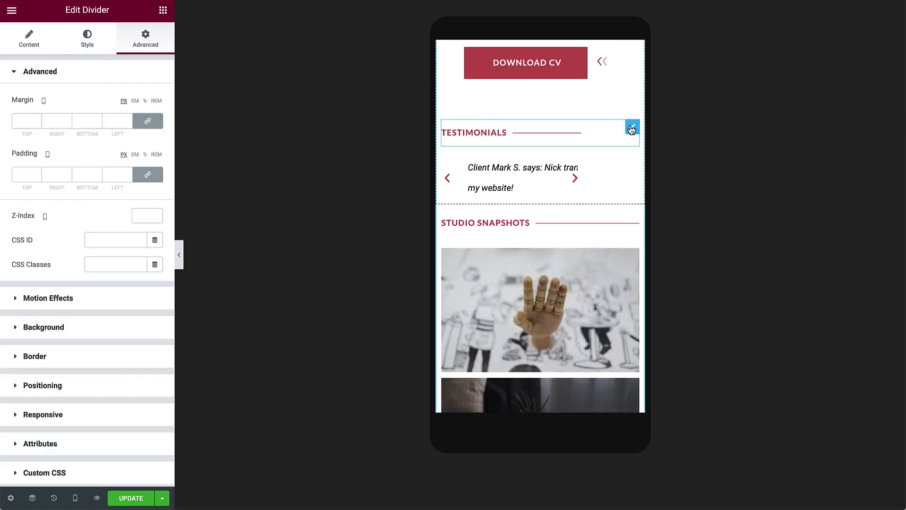
left_click(120, 172)
type("0")
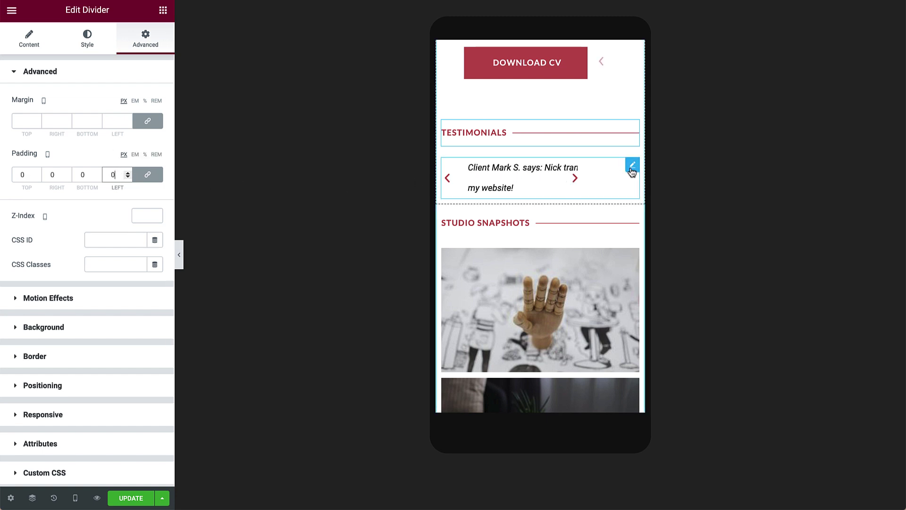
left_click(632, 171)
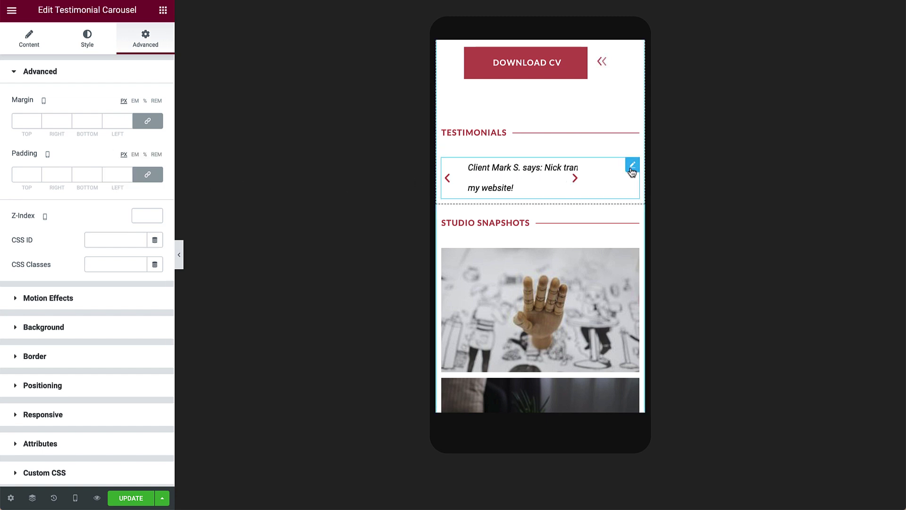
left_click(121, 173)
type("0")
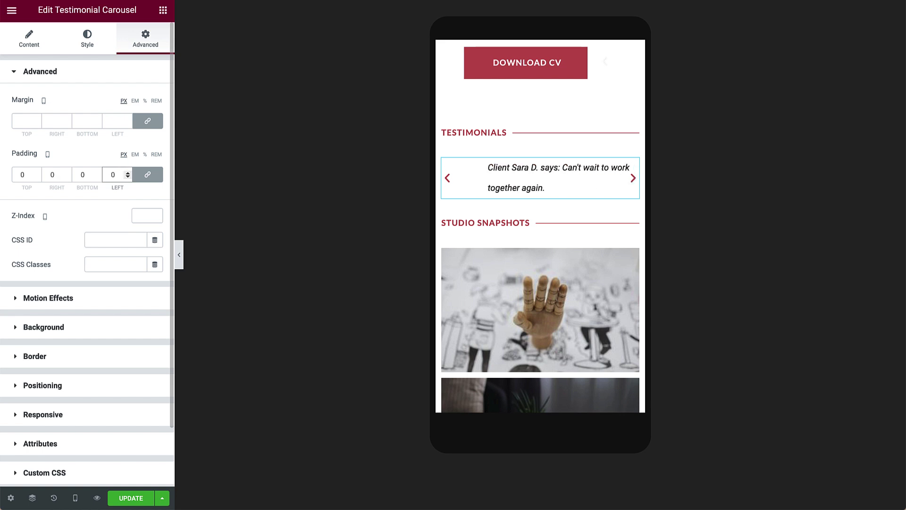
scroll(450, 258, "down", 5)
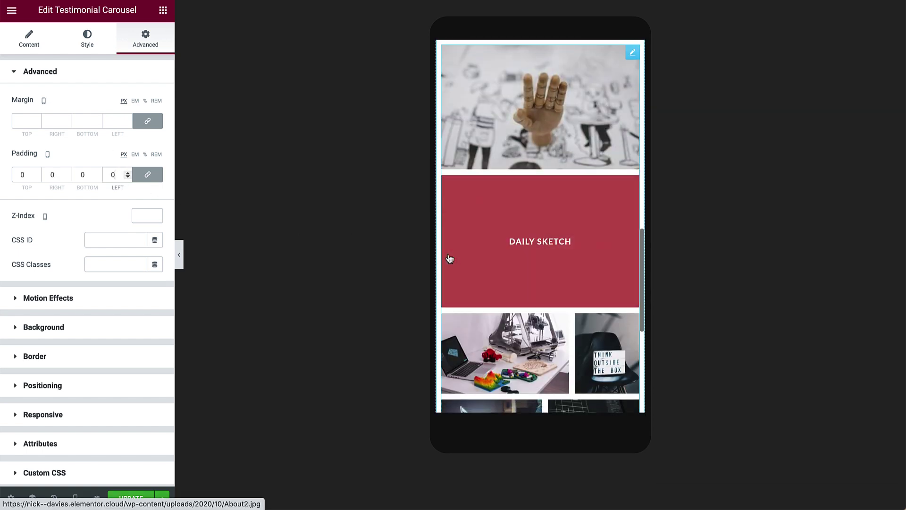
Change the Studio Snapshots gallery row height from 150 to 130, then collapse the editing panel.
left_click(632, 53)
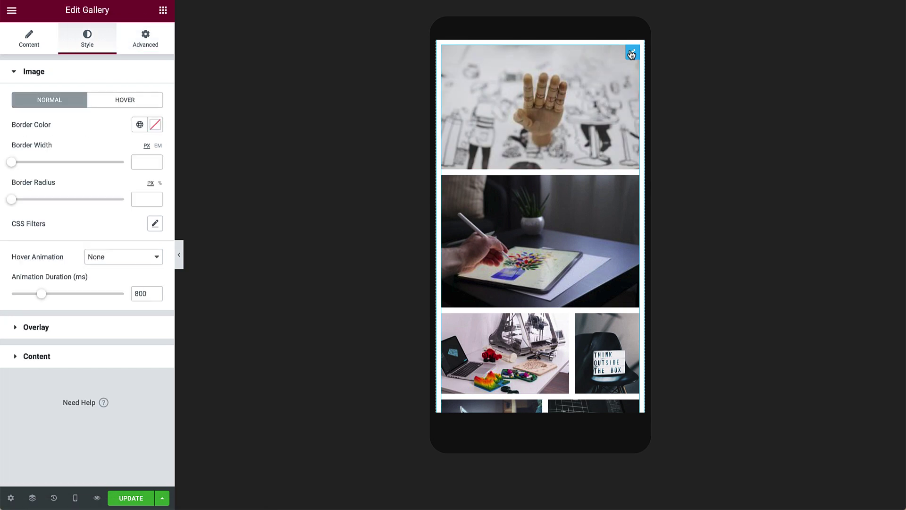
left_click(50, 44)
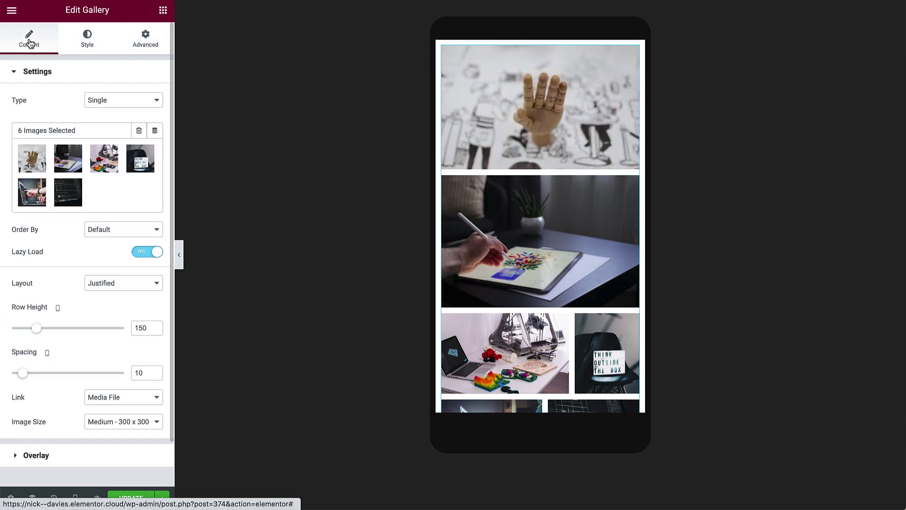
double_click(148, 327)
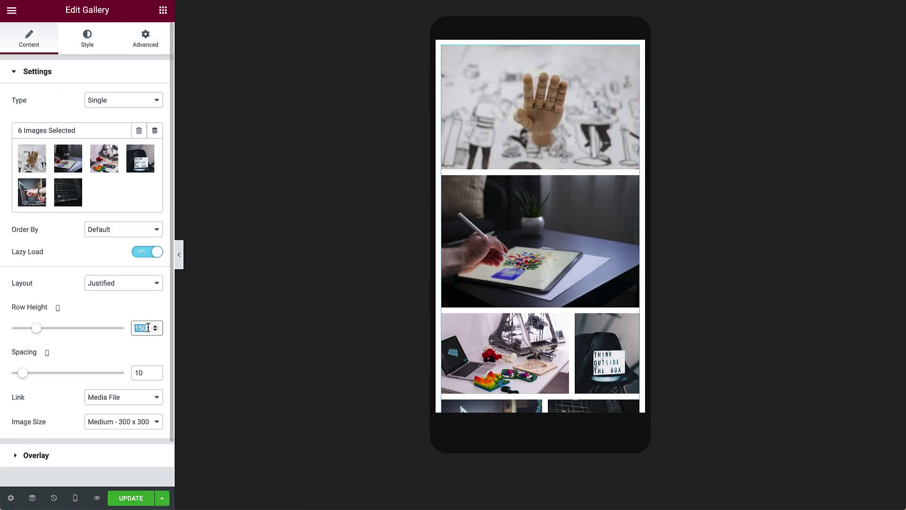
type("130")
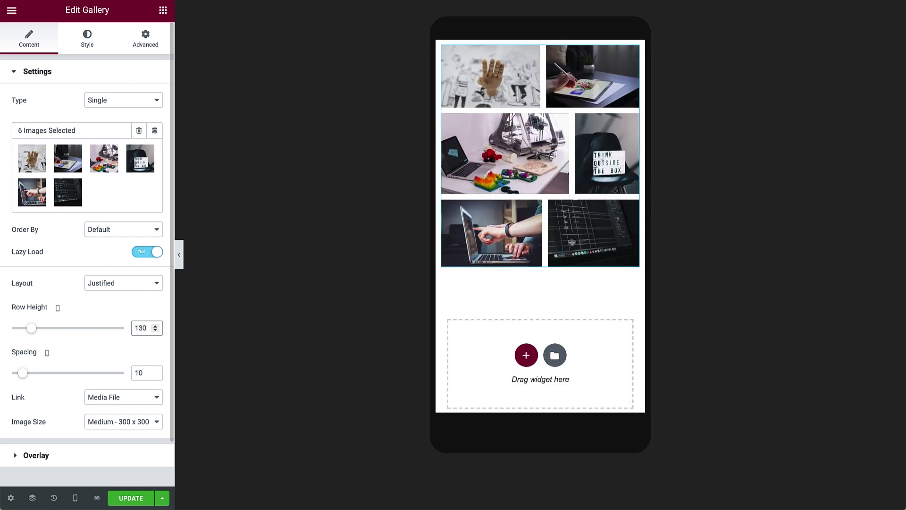
left_click(179, 262)
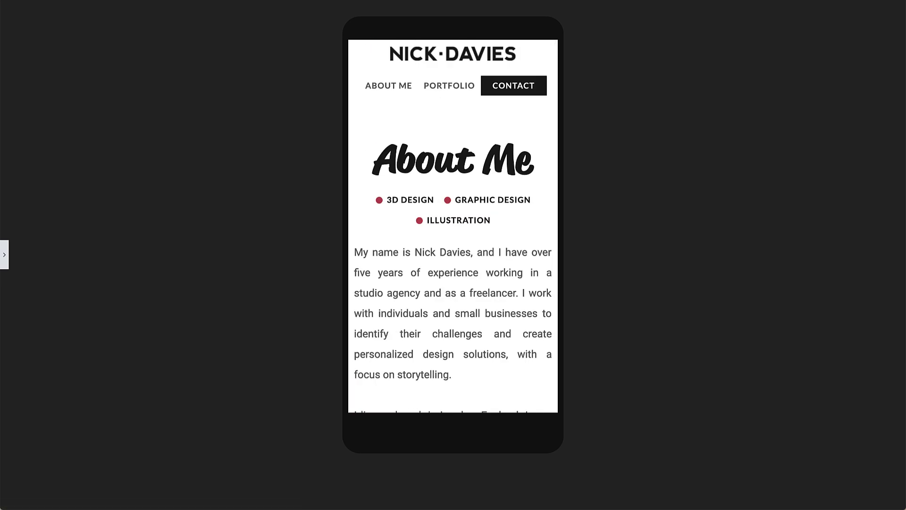
Review the full mobile page, restore the editing panel and save with UPDATE.
scroll(453, 227, "down", 5)
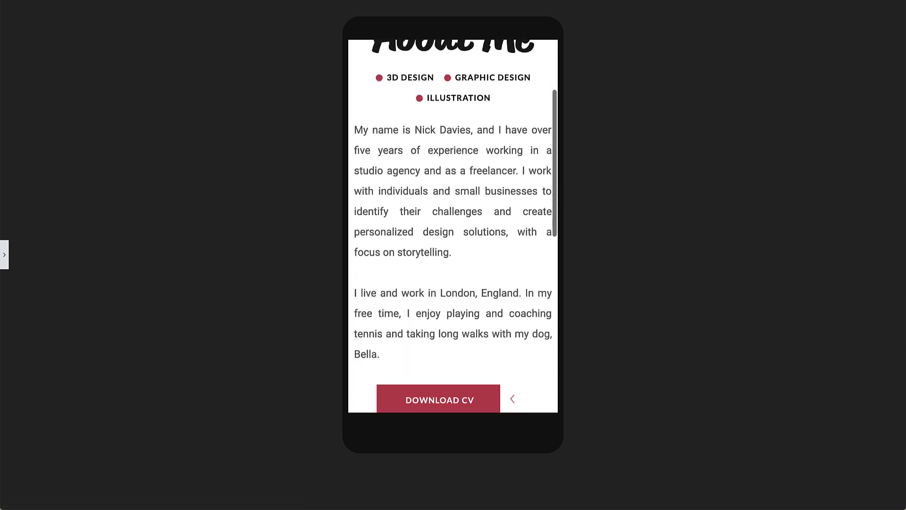
scroll(453, 227, "down", 5)
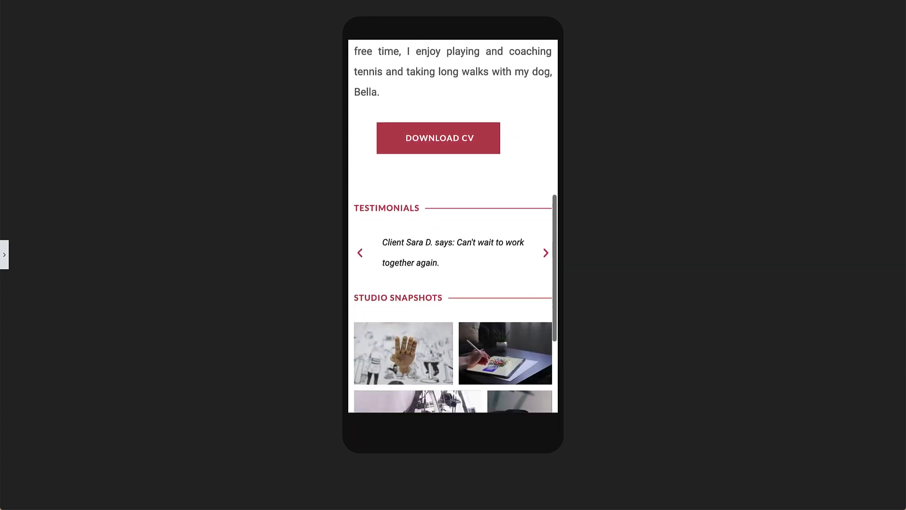
scroll(453, 226, "down", 3)
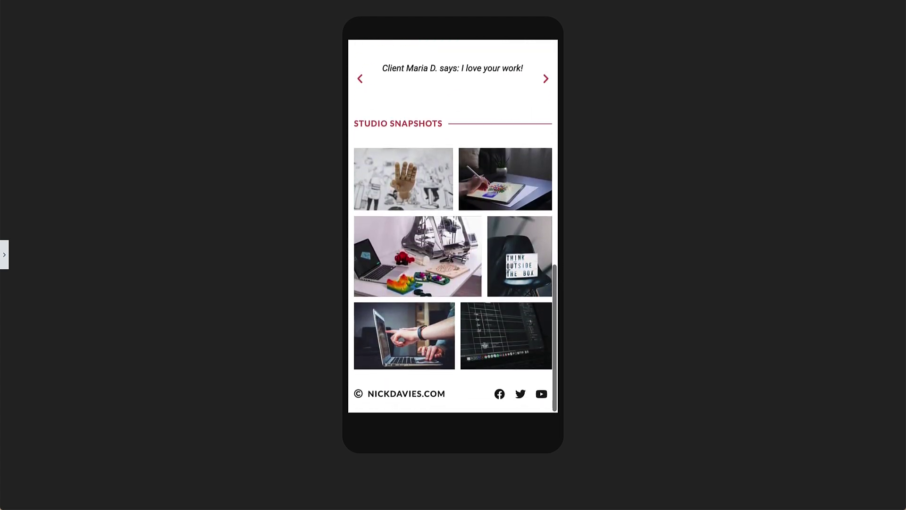
left_click(5, 252)
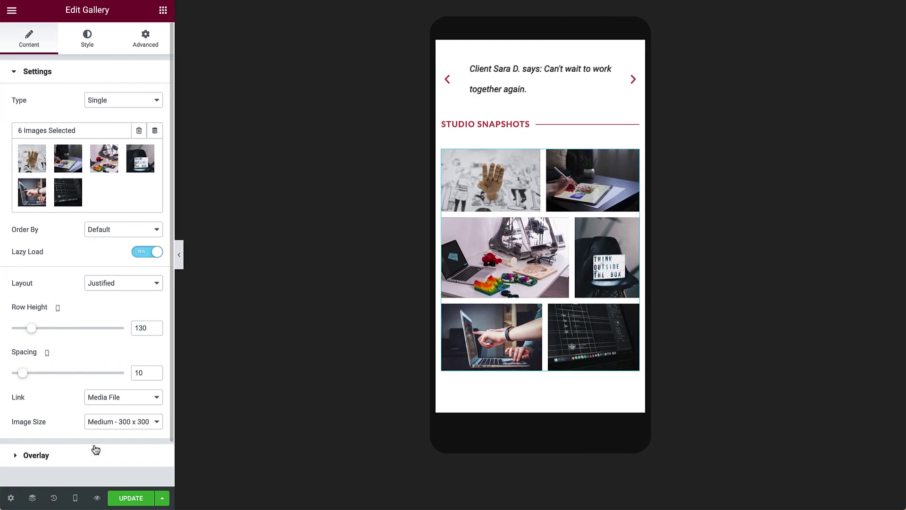
left_click(126, 498)
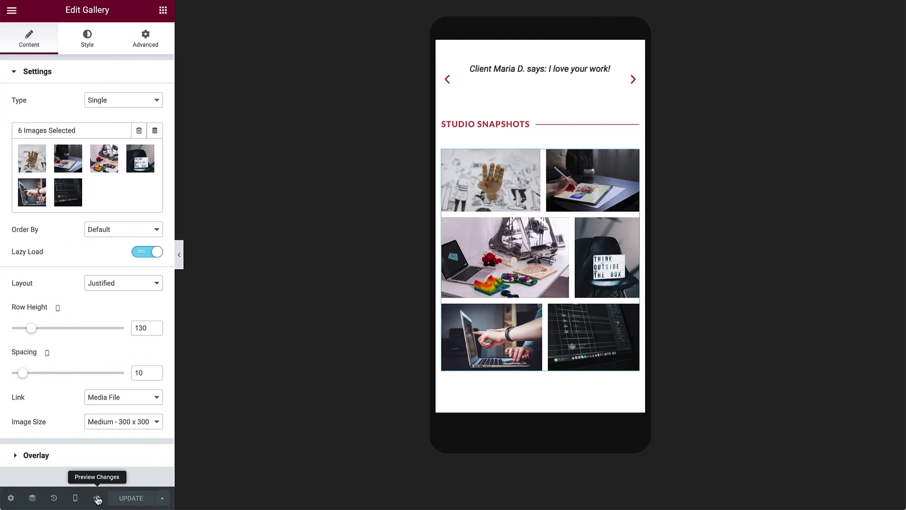
Preview the live page and test the DOWNLOAD CV button's PDF download.
left_click(97, 498)
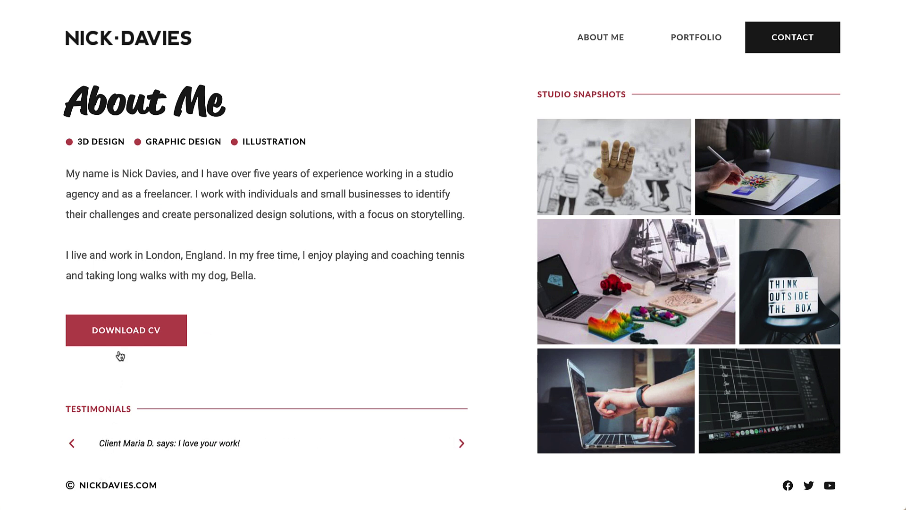
left_click(121, 330)
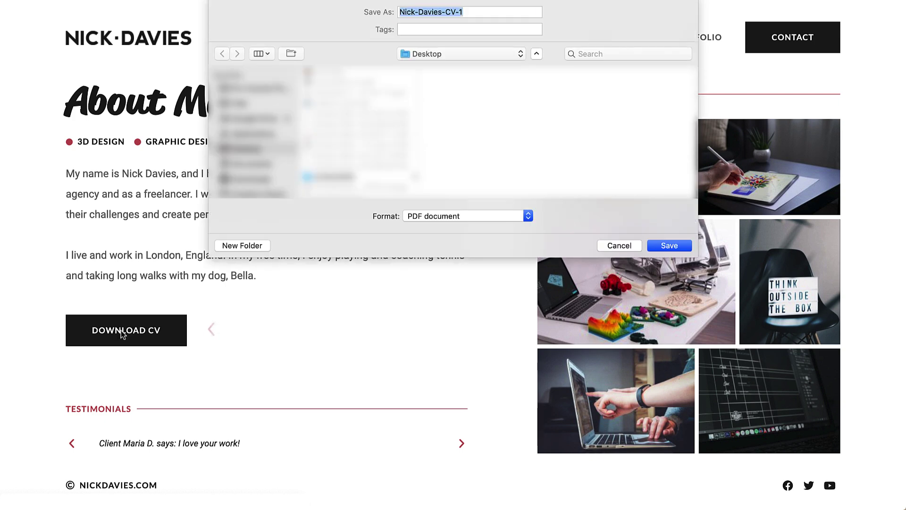